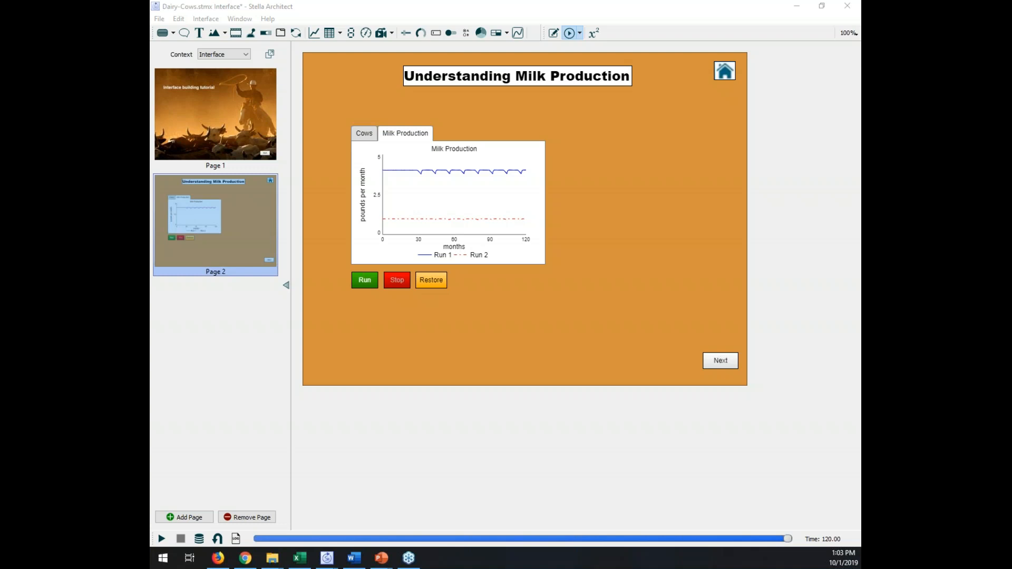
View the Cows graph on page 2 and return to the Milk Production graph
left_click(369, 136)
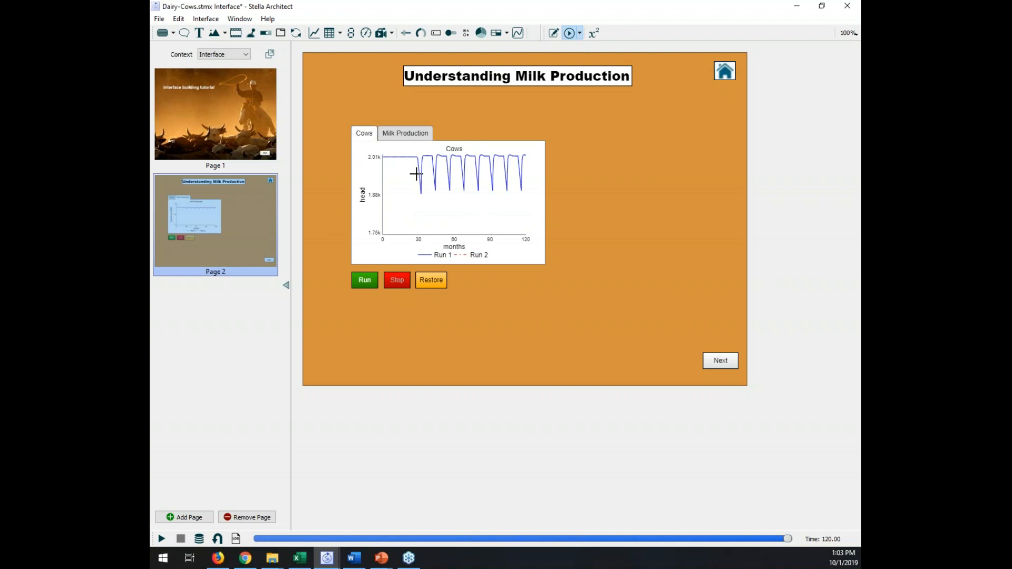
left_click(401, 140)
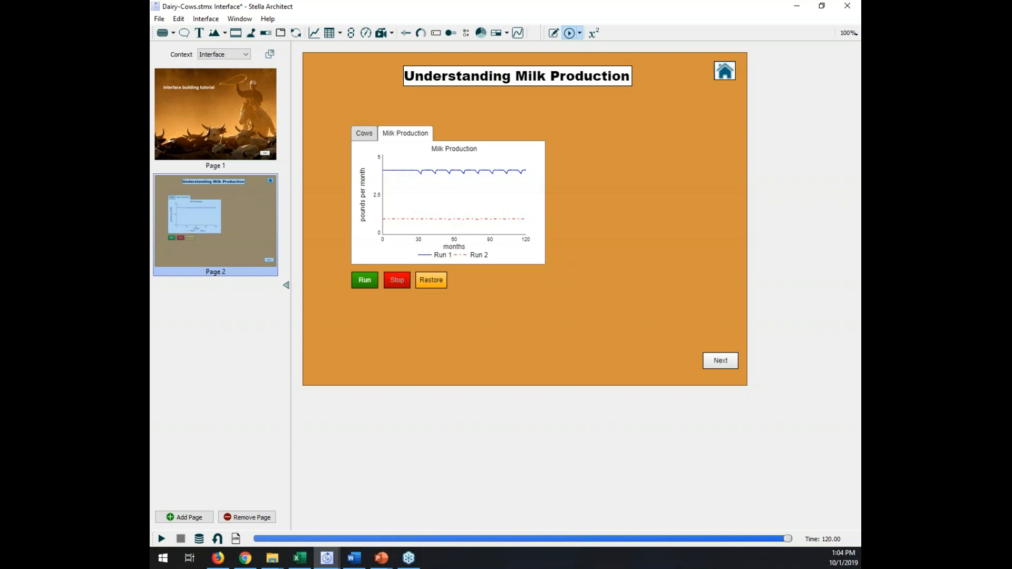
Add a message box near the page's upper-left corner reading "Run the model by pressing the Run button."
left_click(184, 33)
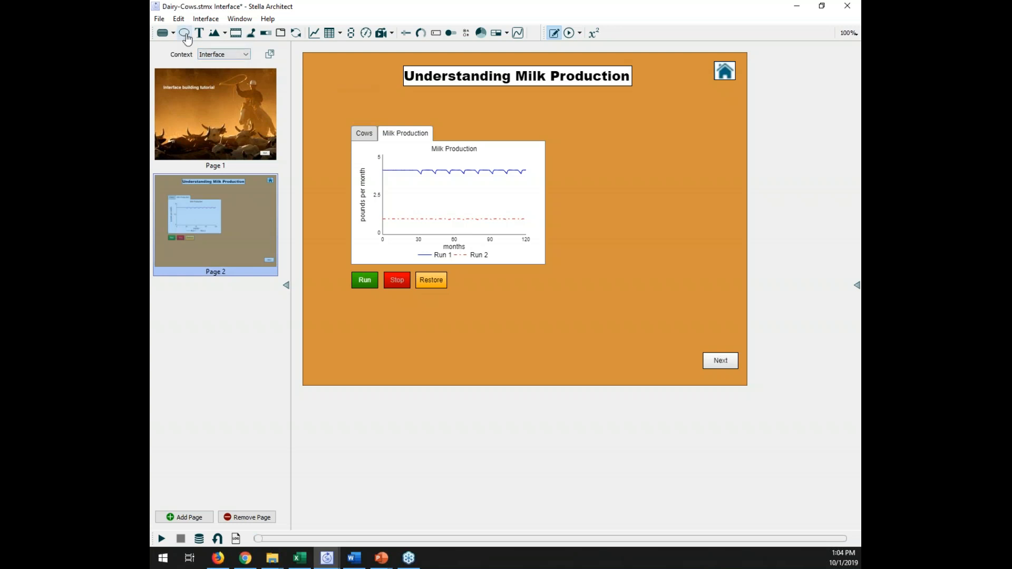
left_click(184, 34)
left_click(354, 95)
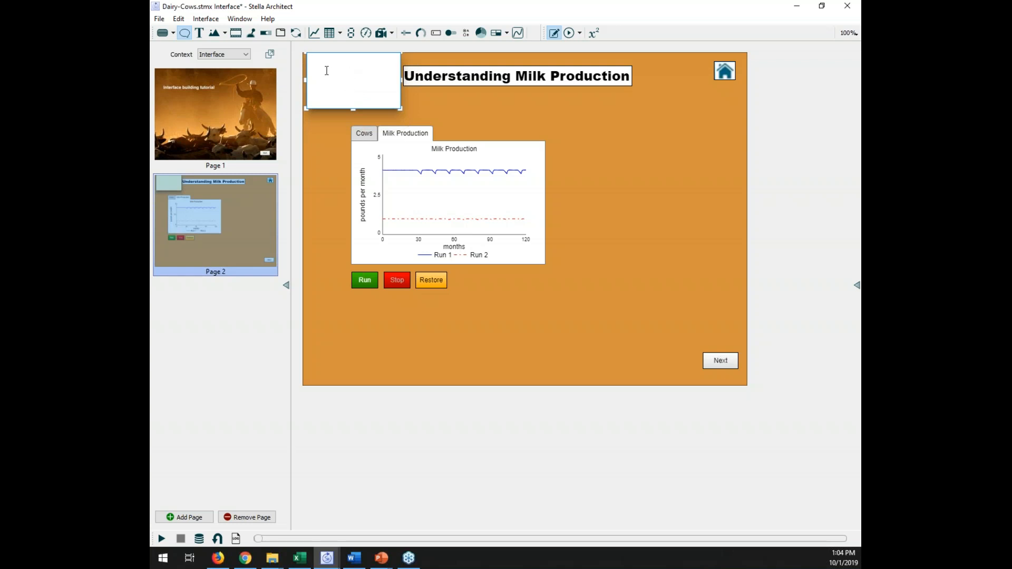
type("Ru")
type("n ")
type("the model by ")
type("pressing the")
type(" Run b")
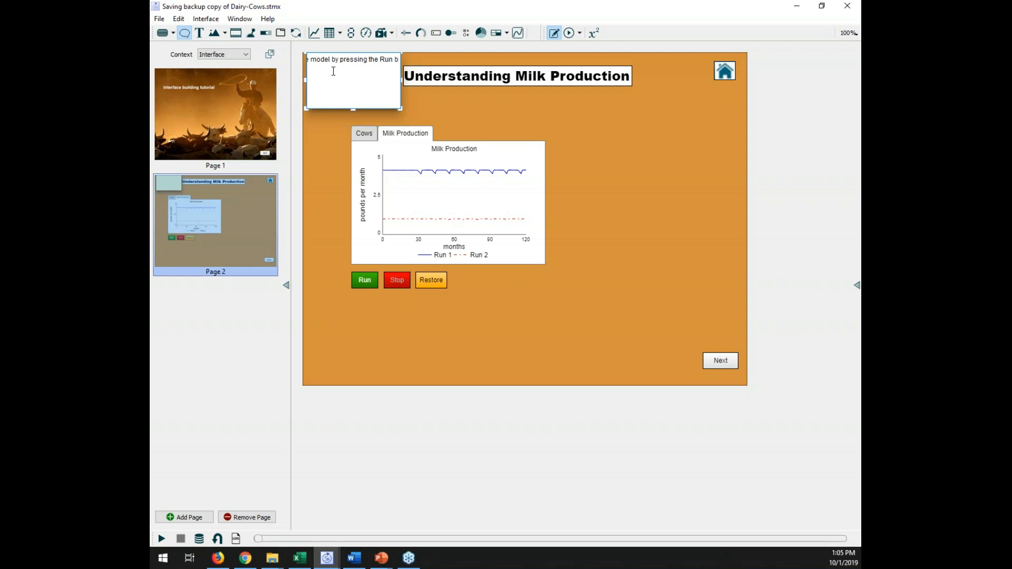
type("utton.")
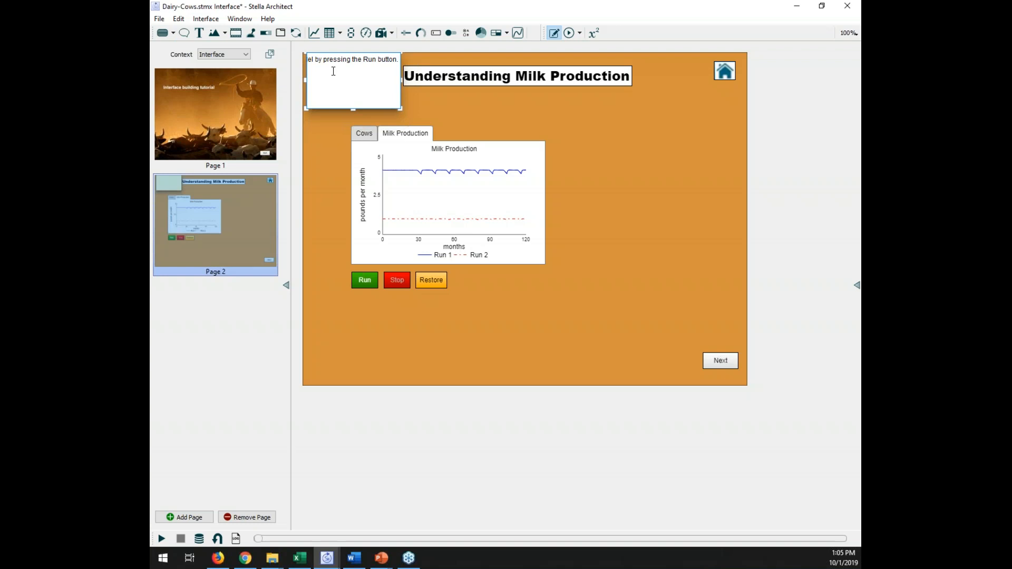
left_click(417, 103)
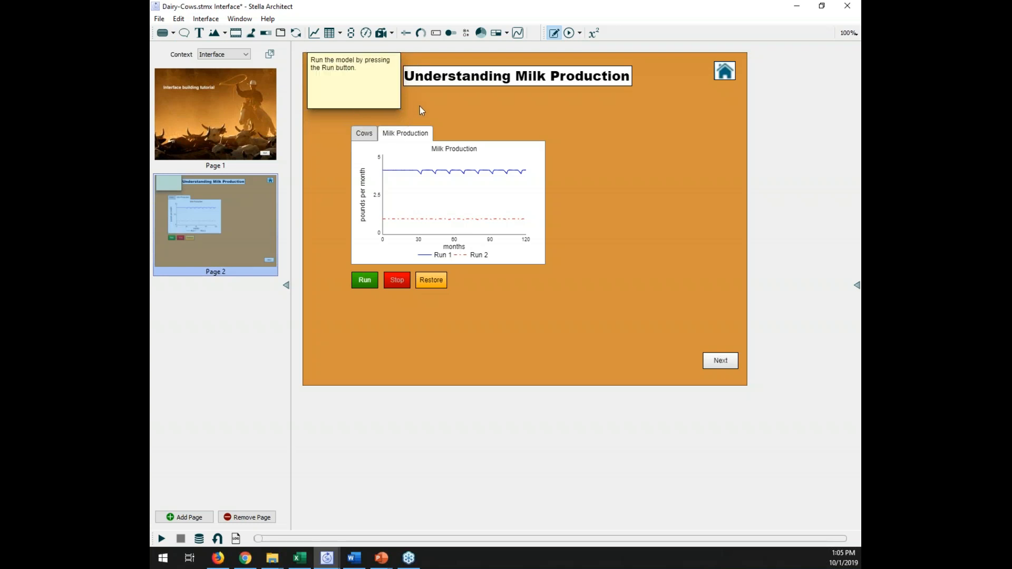
Nudge the message box inward, unhide its button and label the button "Instructions"
mouse_move(377, 95)
left_mouse_down()
mouse_move(432, 108)
mouse_move(389, 100)
left_mouse_up()
double_click(389, 99)
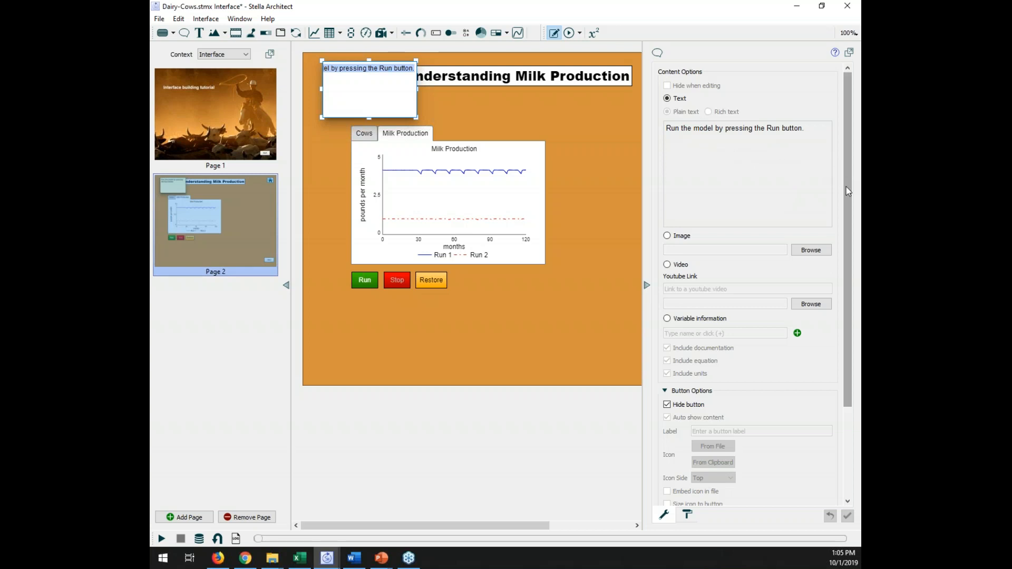
left_click_drag(846, 187, 840, 218)
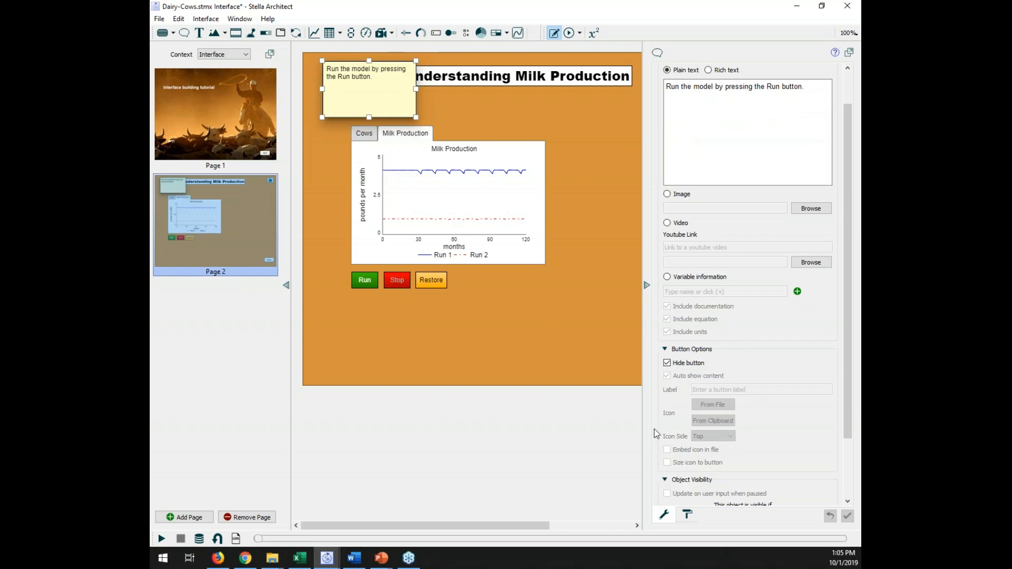
left_click_drag(845, 426, 845, 460)
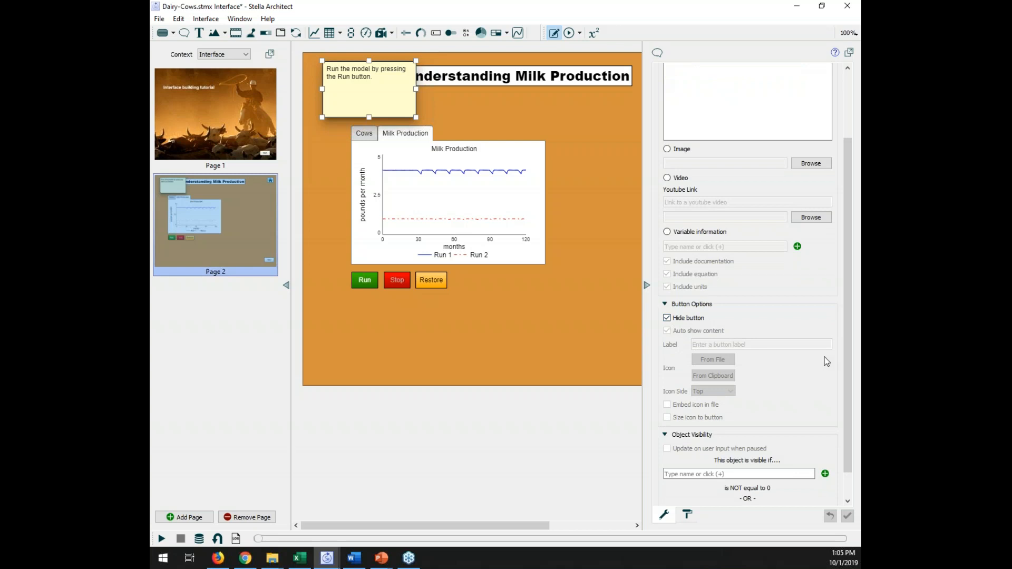
mouse_move(846, 400)
left_mouse_down()
mouse_move(857, 308)
mouse_move(849, 414)
left_mouse_up()
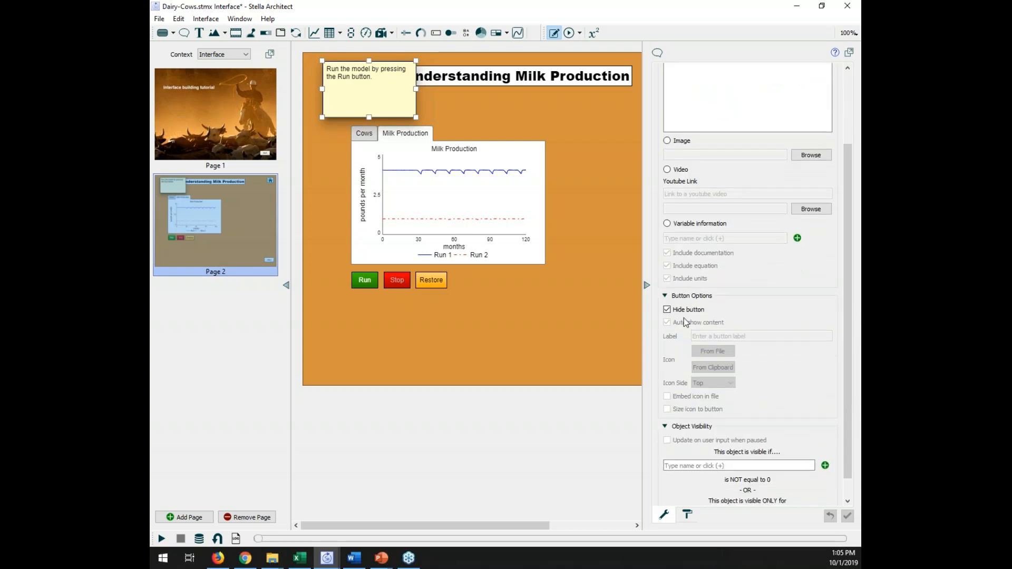
left_click(667, 310)
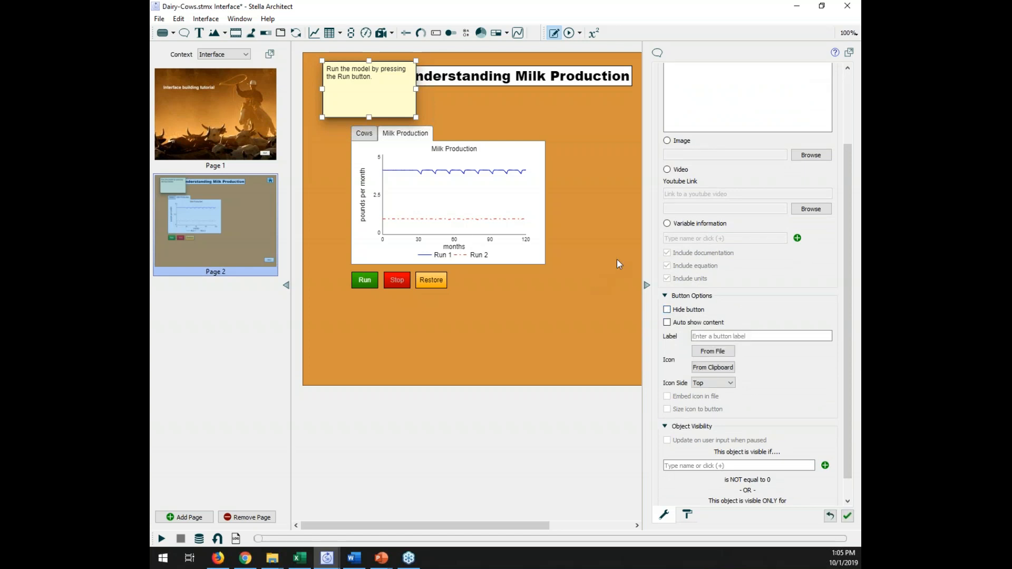
left_click(713, 337)
type("Instru")
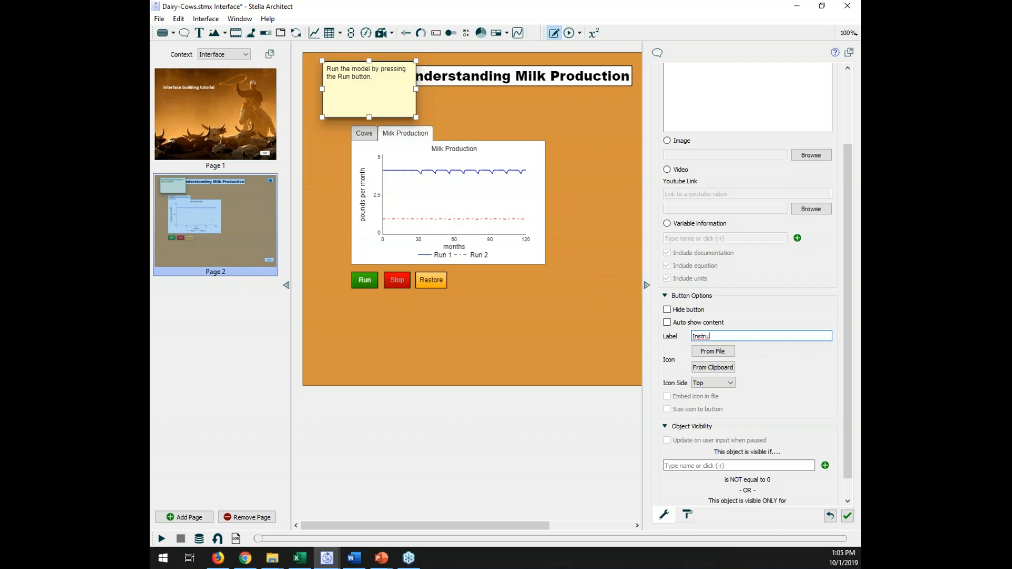
type("ctions")
left_click(803, 376)
left_click(442, 103)
Place the message popup over the title beside its button and widen the Instructions button to about 80 by 30
left_click_drag(385, 103, 523, 111)
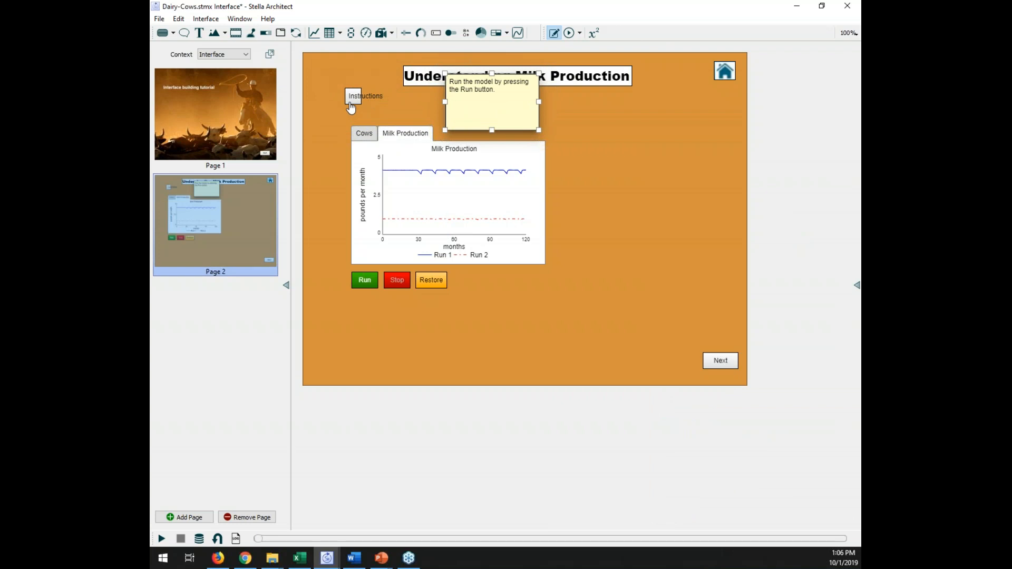
left_click(351, 107)
left_click_drag(362, 96, 390, 97)
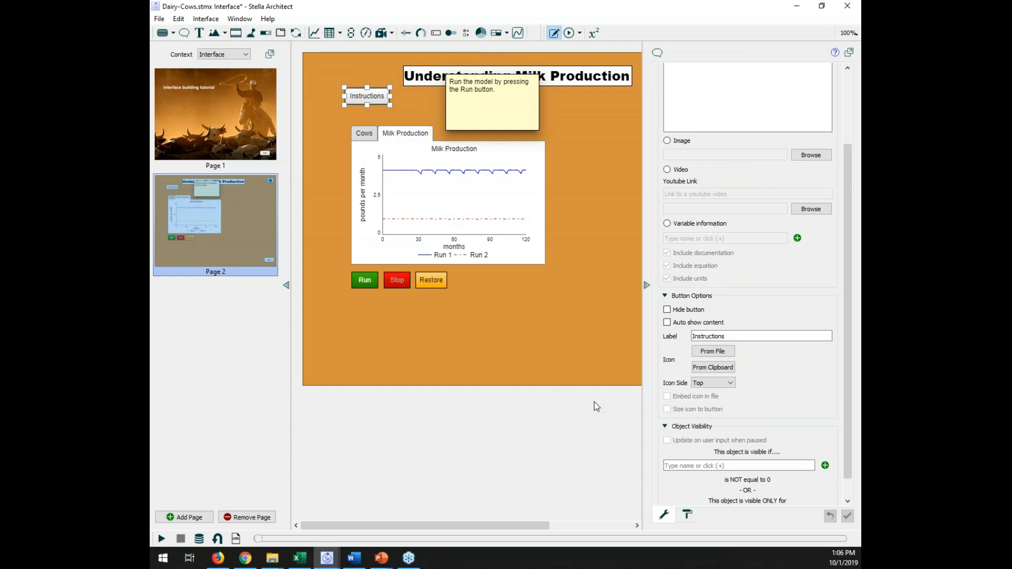
Set the Instructions button's popup content to hide when editing
left_click(687, 516)
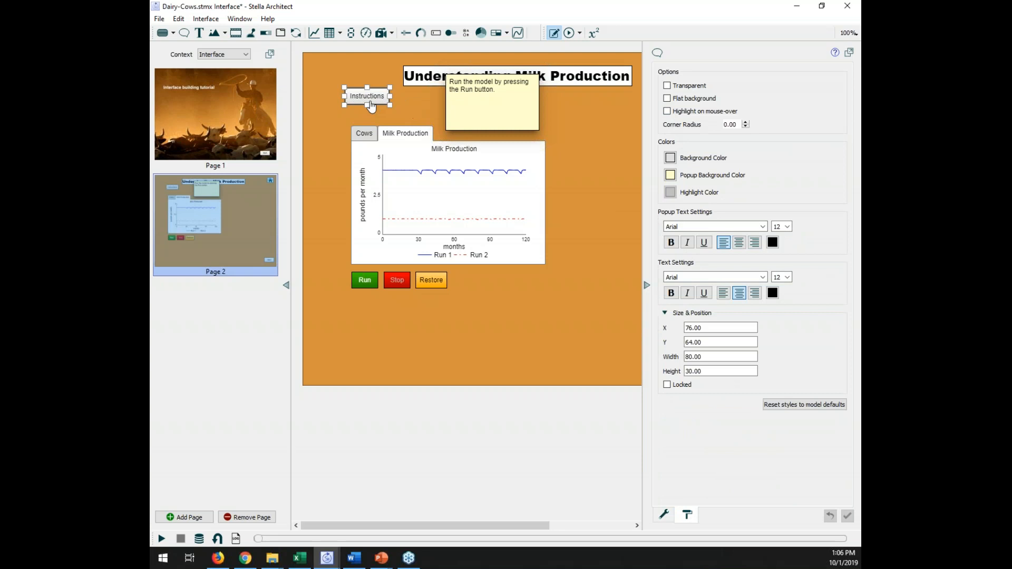
left_click(664, 515)
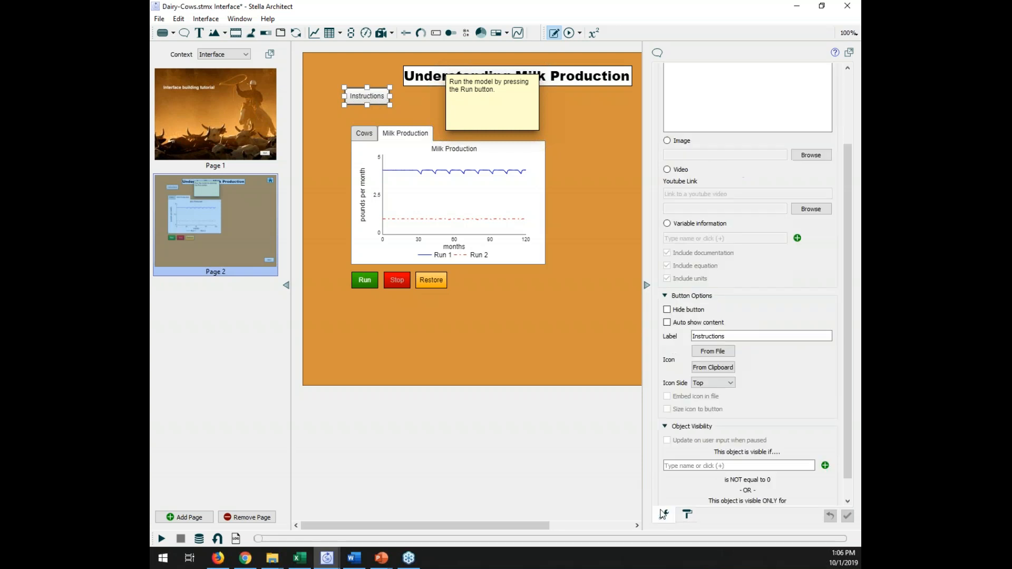
scroll(847, 369, "up", 3)
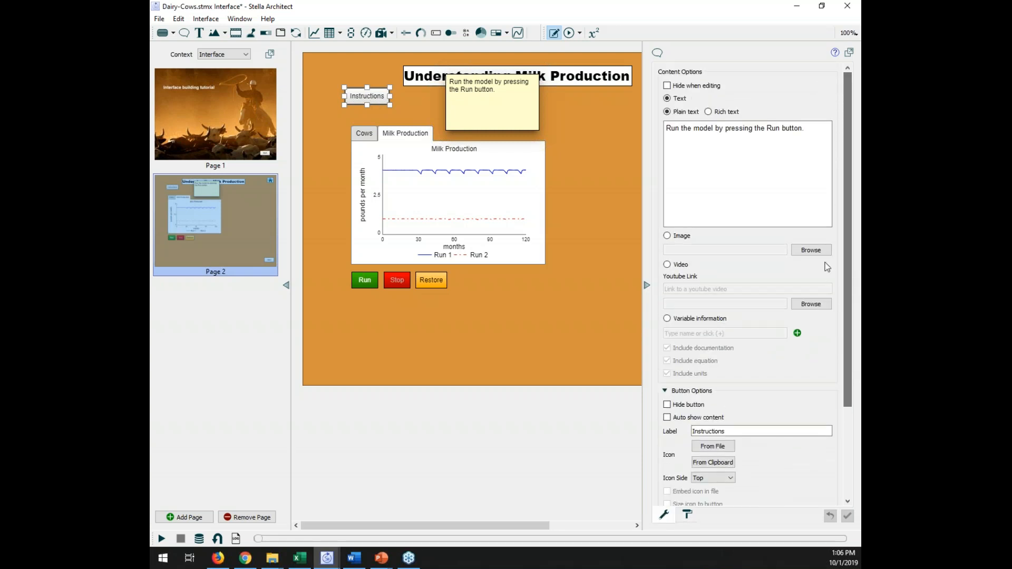
left_click(667, 86)
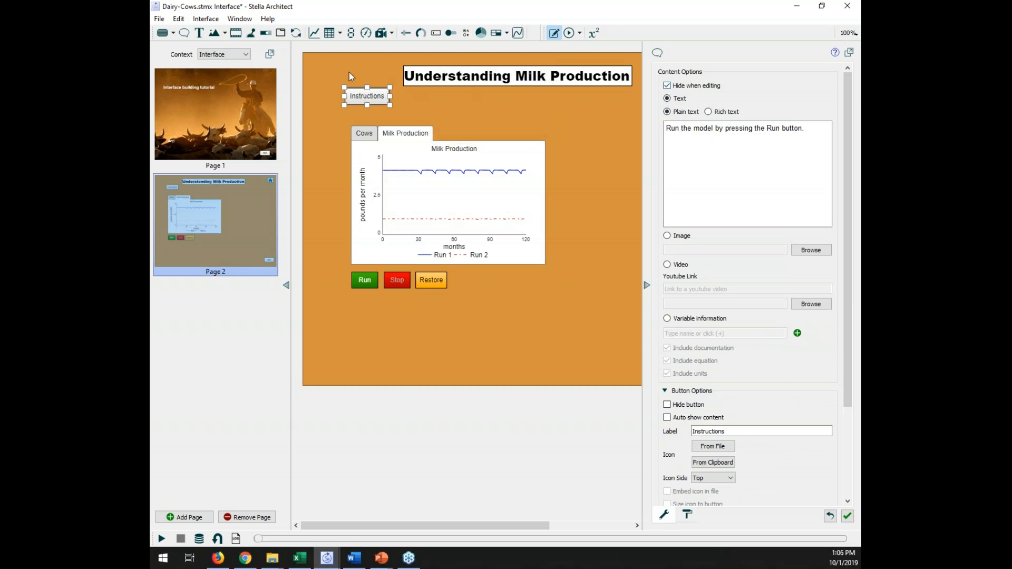
left_click(349, 72)
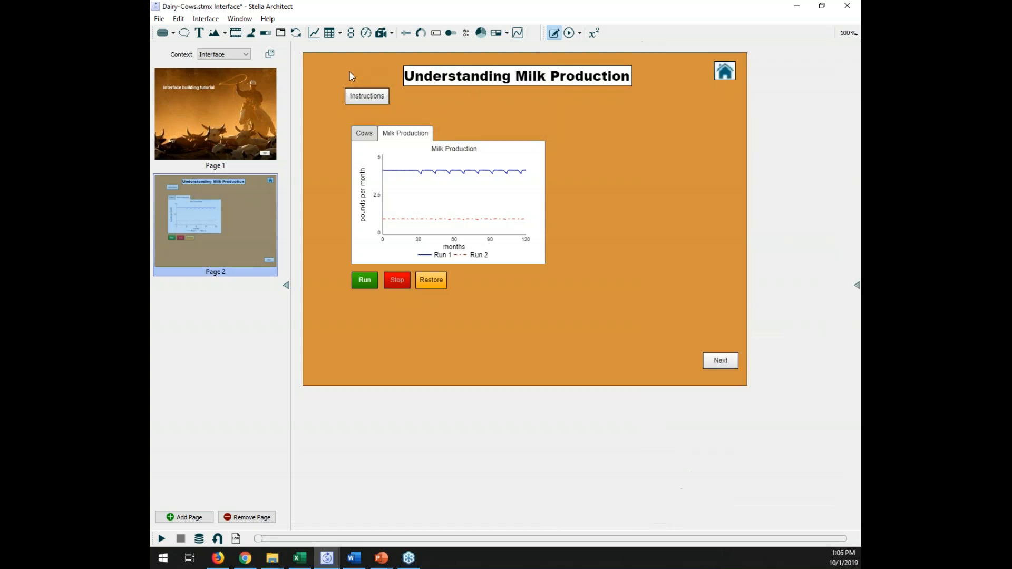
Test the Instructions button by opening its popup in experience mode, and return to edit mode
left_click(570, 37)
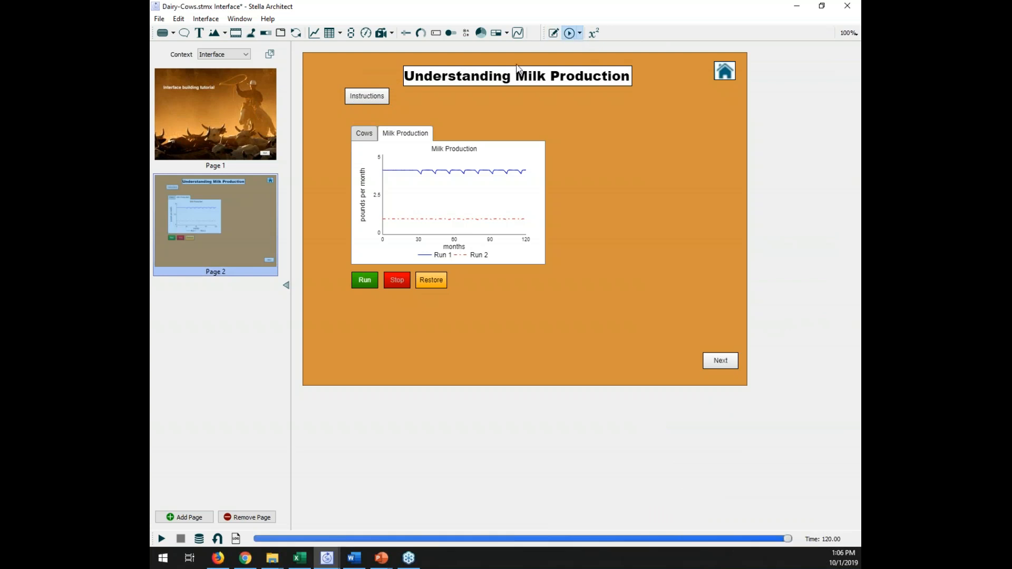
left_click(361, 98)
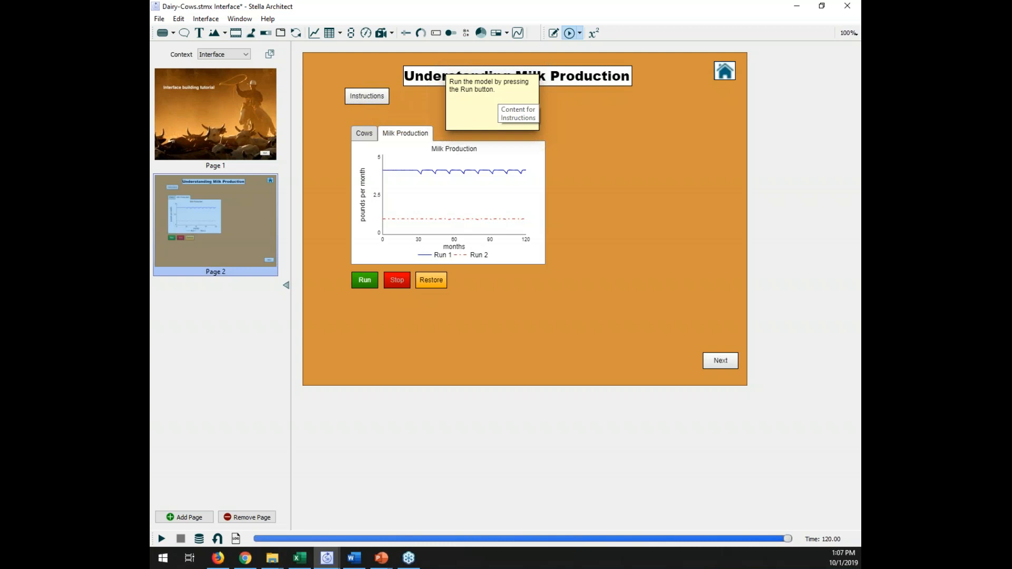
left_click(552, 33)
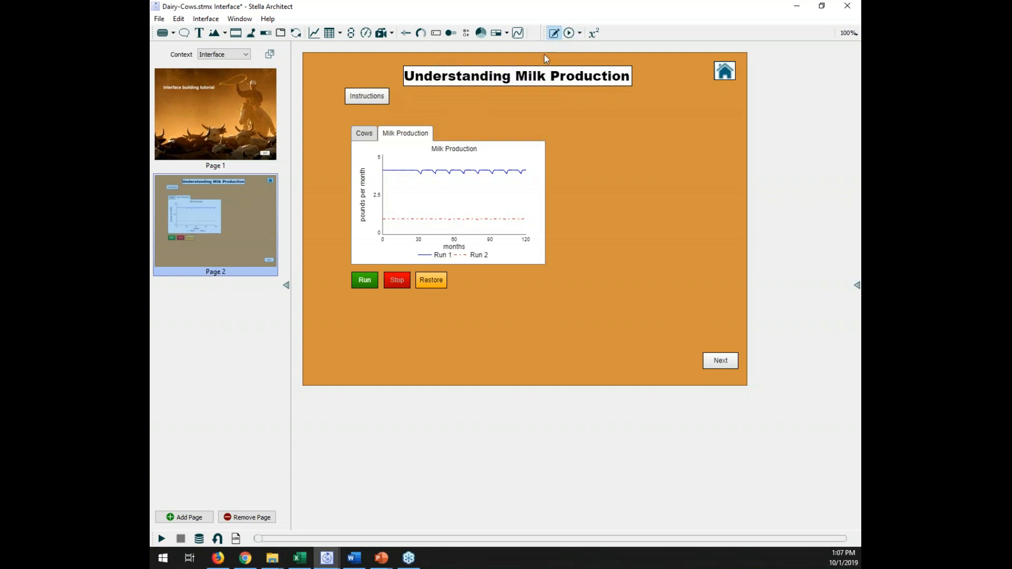
Show the Instructions popup while editing, shrink it to fit its two lines of text and place it just below the title
left_click(383, 101)
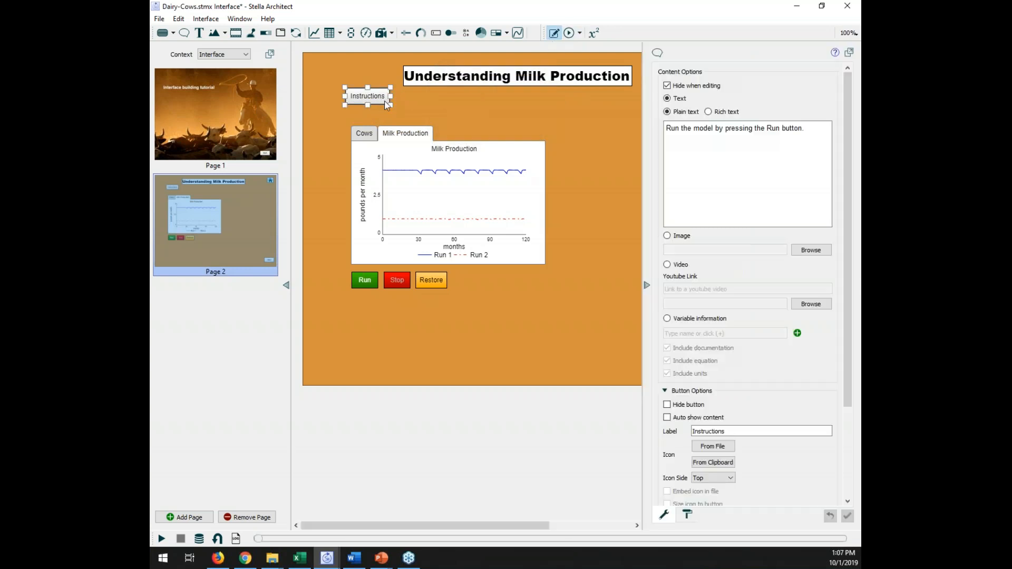
left_click(667, 86)
left_click_drag(539, 129, 504, 121)
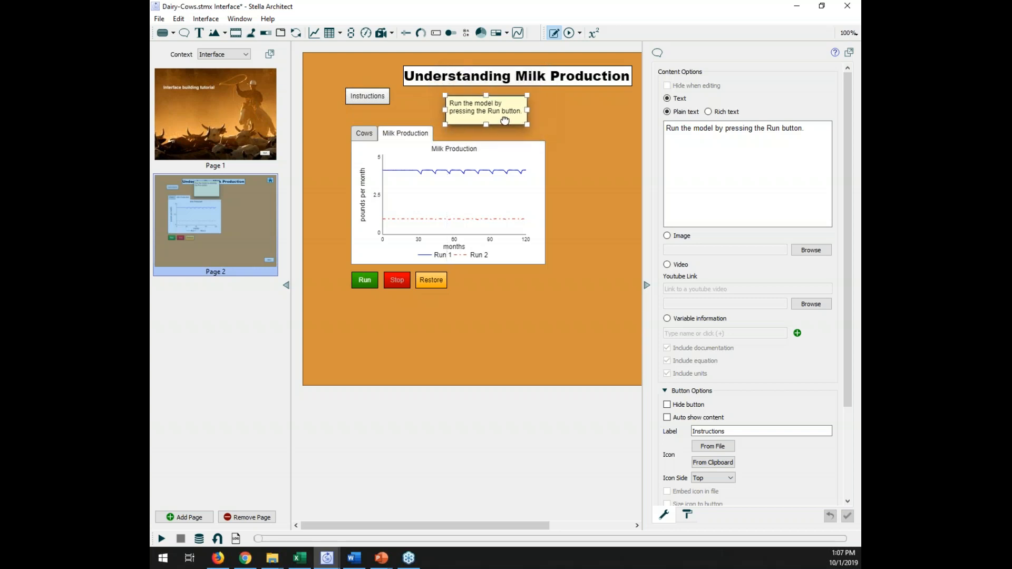
left_click(584, 134)
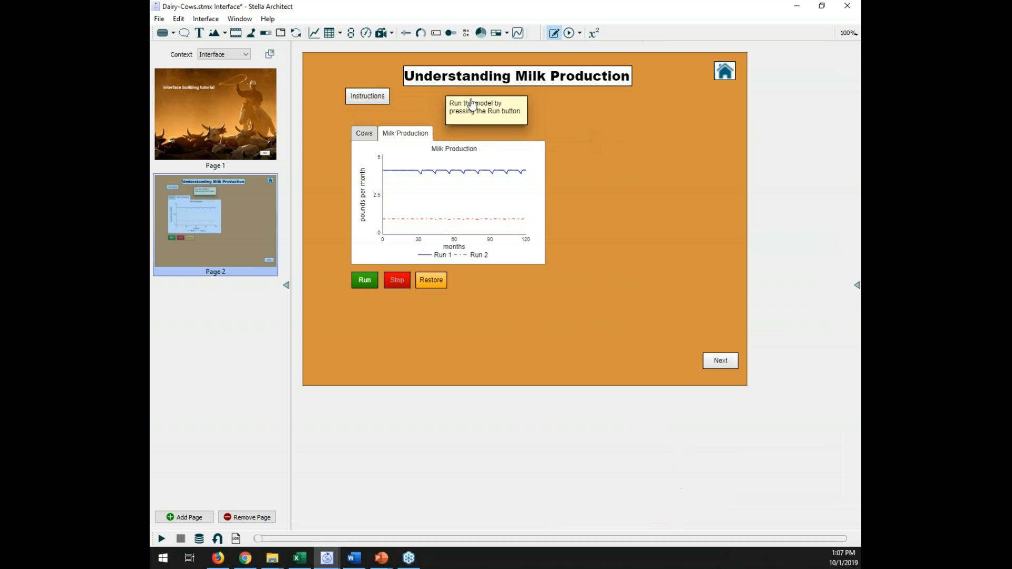
Turn the hide-when-editing option back on for the resized Instructions popup
left_click(356, 99)
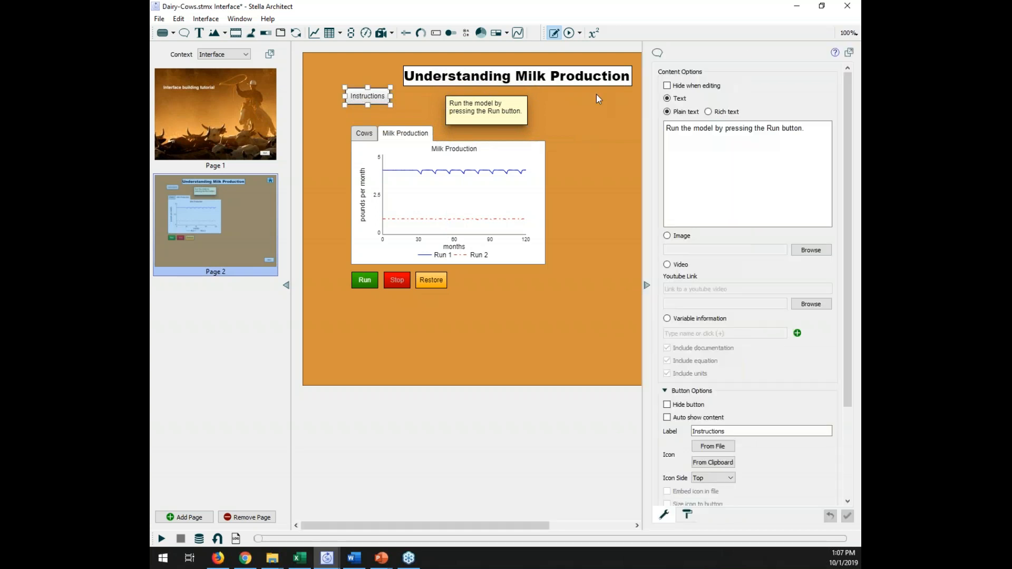
left_click(667, 86)
left_click(574, 119)
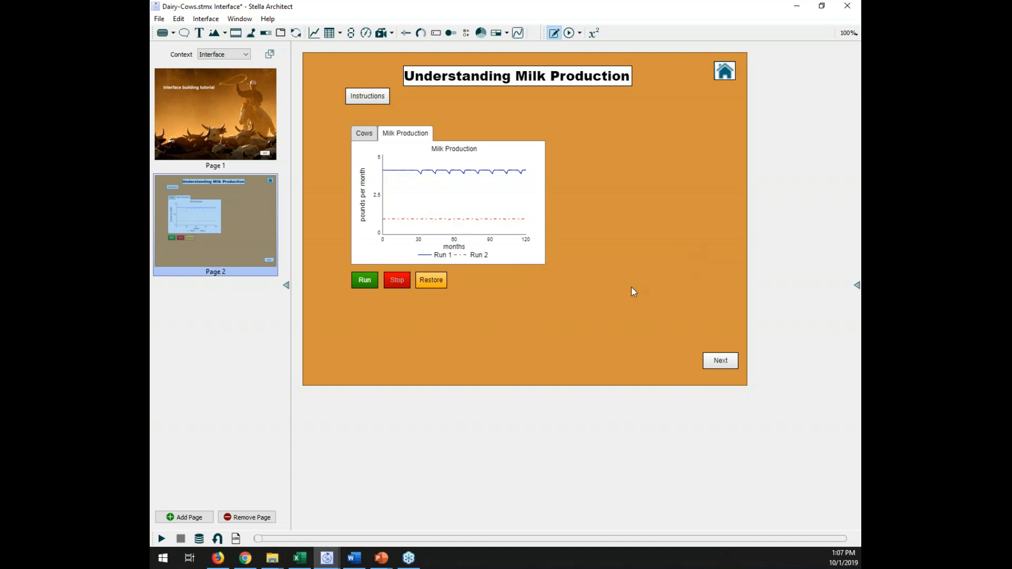
Add a simulation event for the Cows variable in the interface settings
double_click(594, 254)
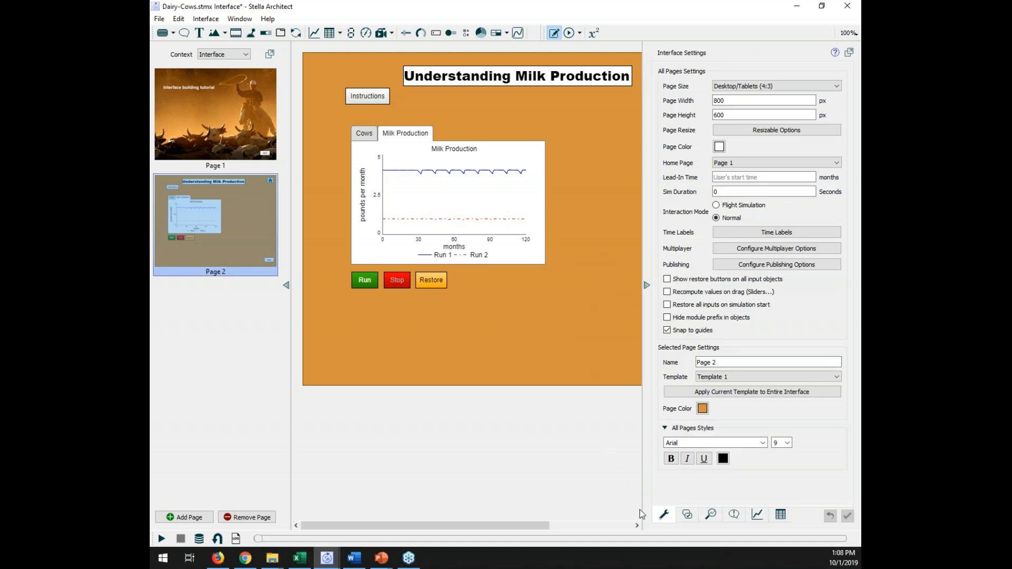
left_click(734, 515)
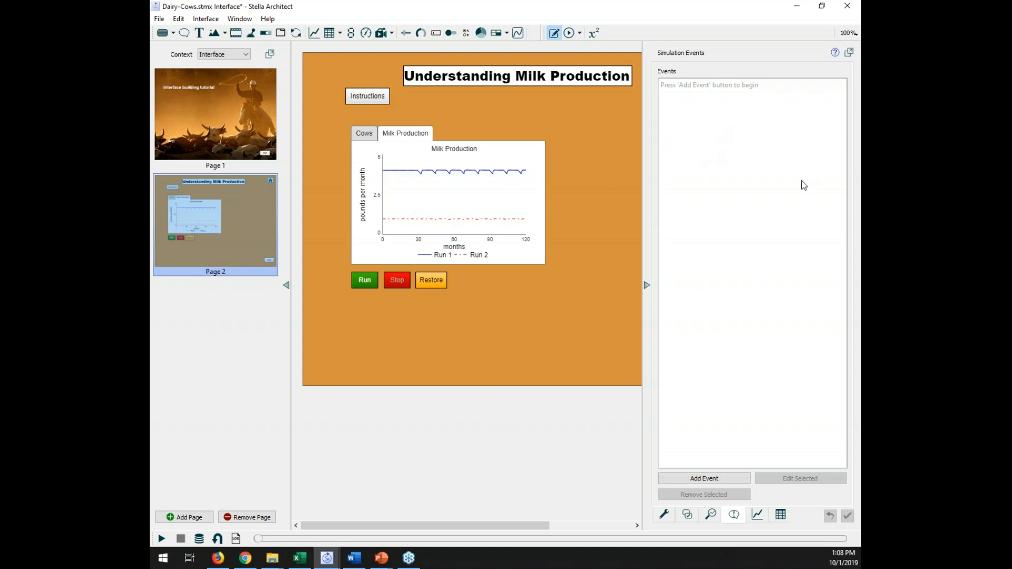
left_click(702, 480)
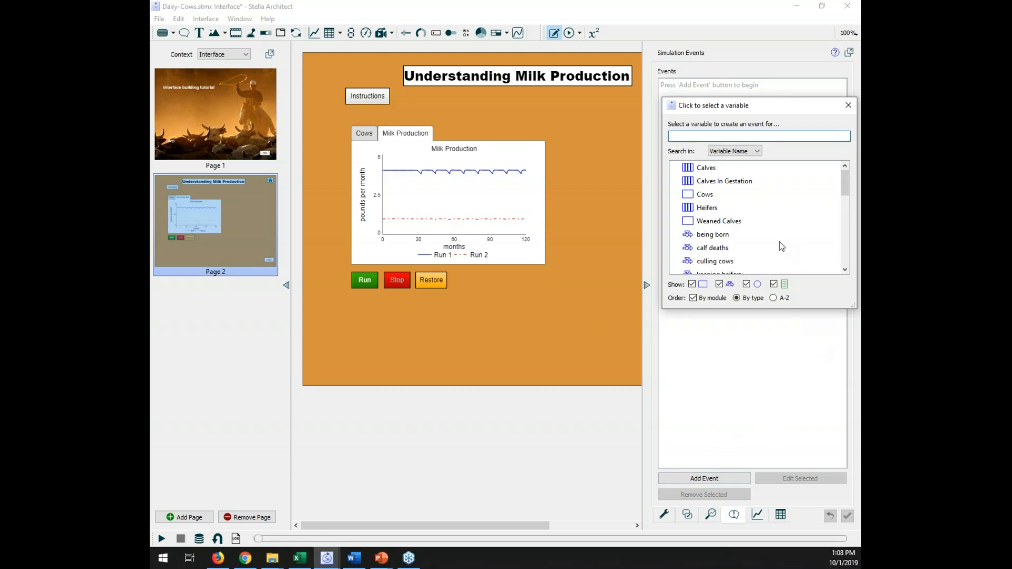
left_click_drag(770, 105, 767, 175)
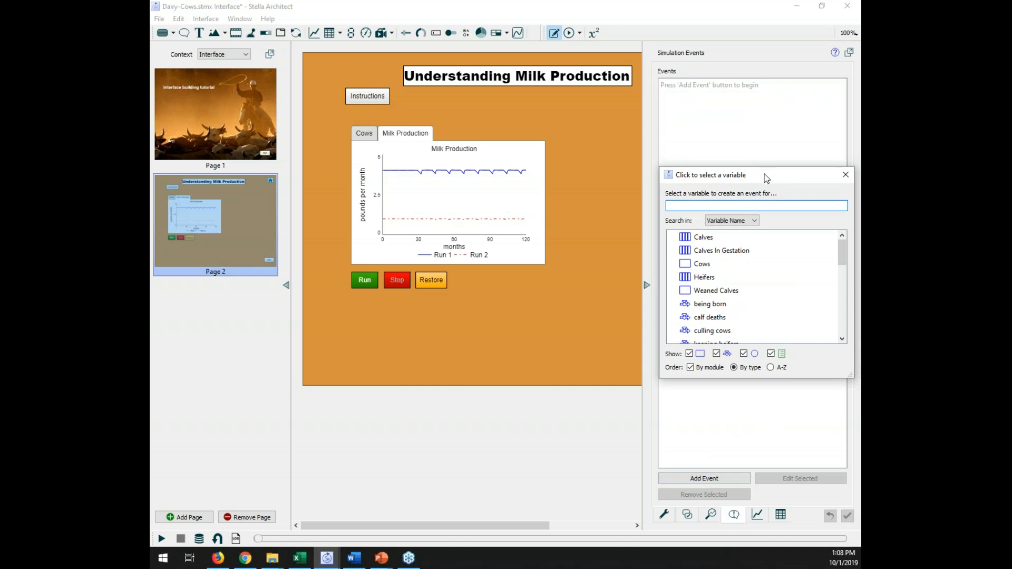
left_click(688, 269)
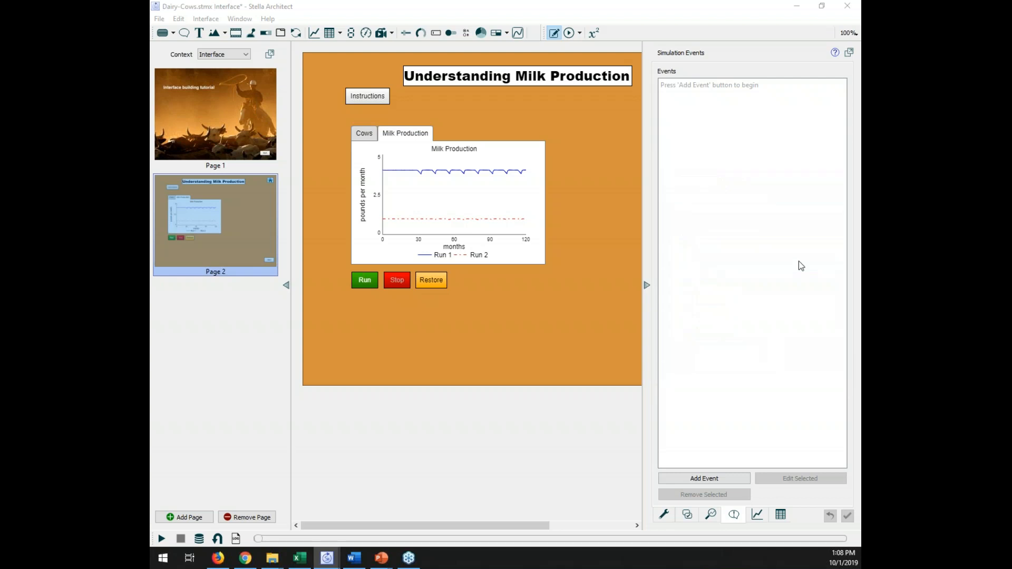
Set the Cows event's threshold to 1890, triggering when the variable drops below the threshold
left_click_drag(859, 21, 575, 83)
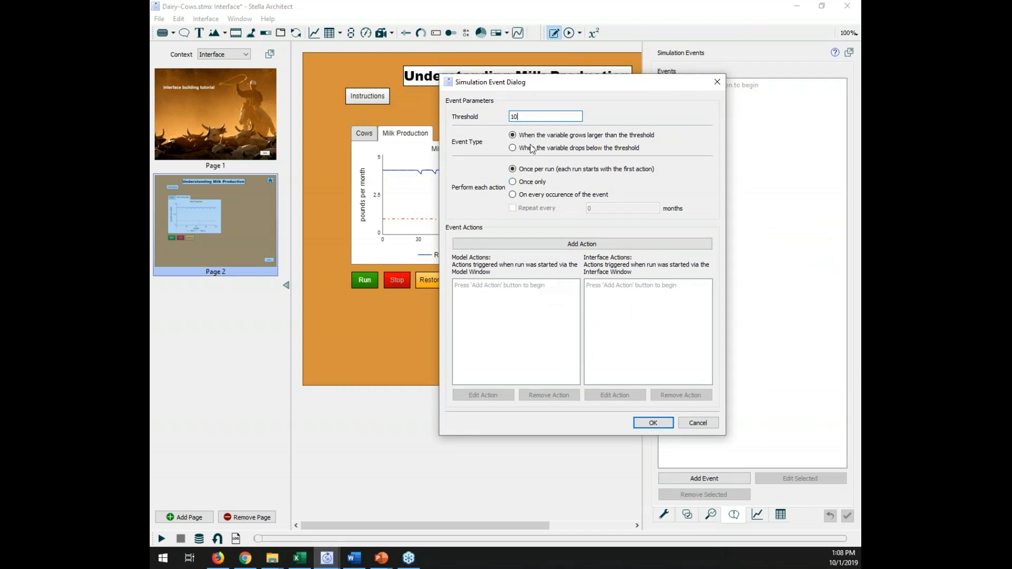
left_click_drag(526, 121, 506, 118)
type("1890")
left_click(512, 149)
Add an action to the Cows event that executes when the run was started via the Interface Window
left_click(577, 242)
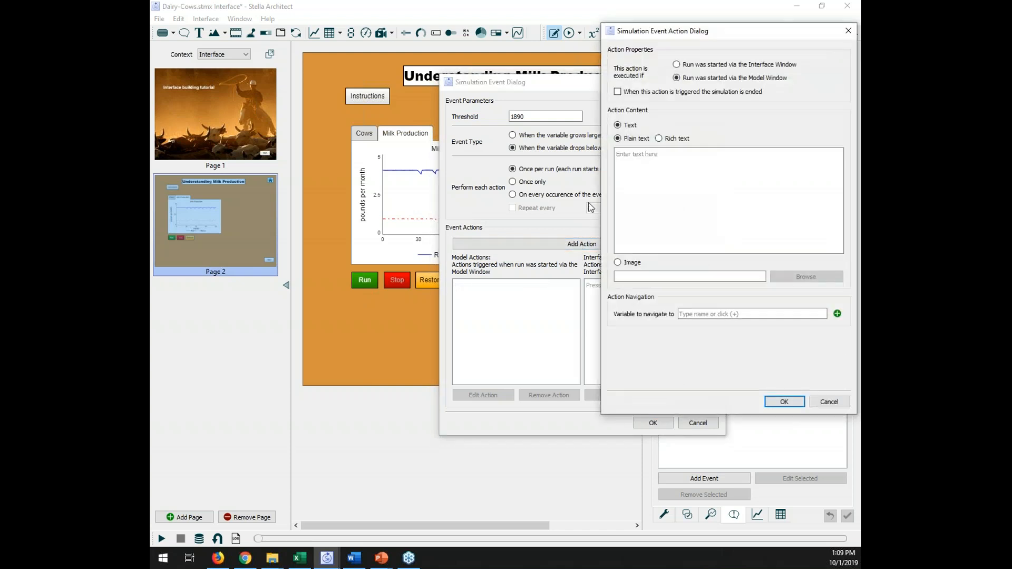
left_click_drag(766, 33, 632, 66)
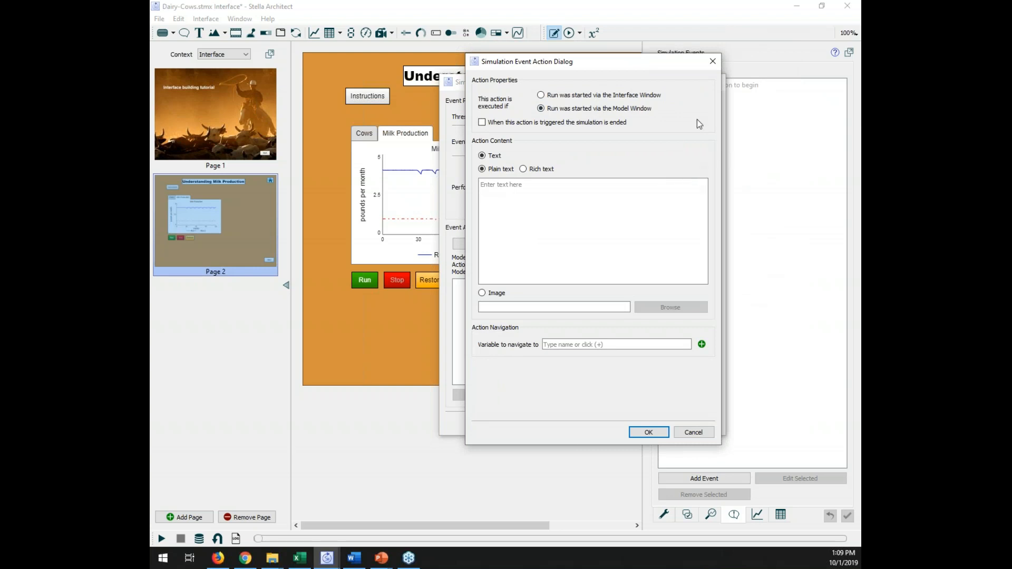
left_click(541, 94)
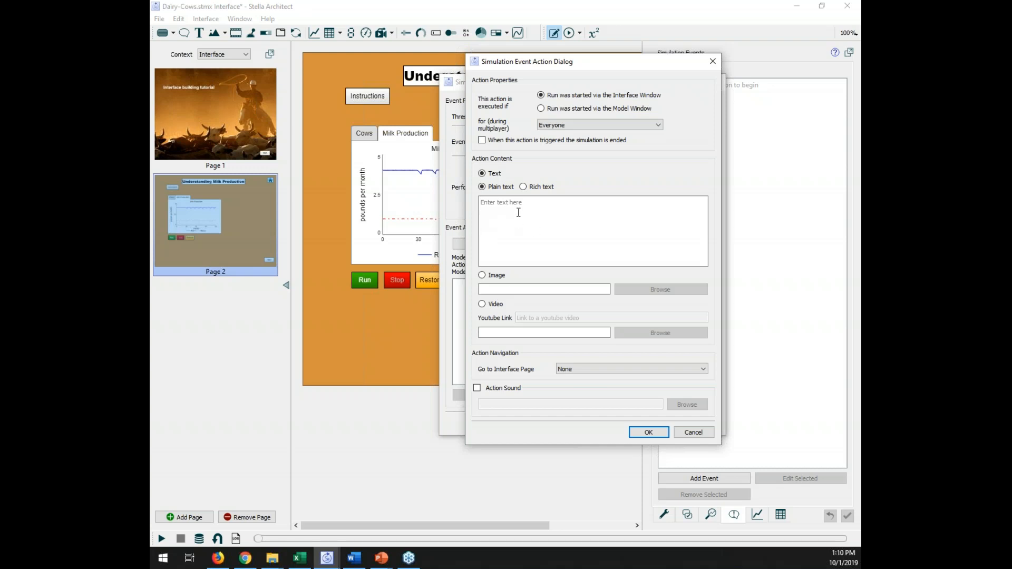
Enter the action's plain-text message "The number of cows is dropping. Please check your settings."
left_click(519, 211)
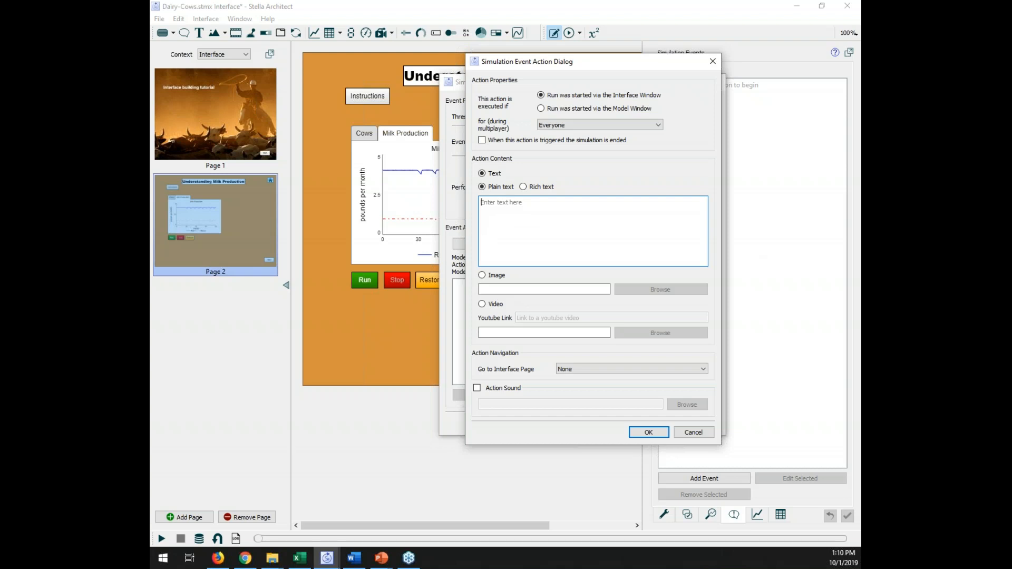
type("zy")
key("BackSpace")
key("BackSpace")
key("BackSpace")
key("BackSpace")
key("BackSpace")
type("The number of cows is dropping. Please check your settings.")
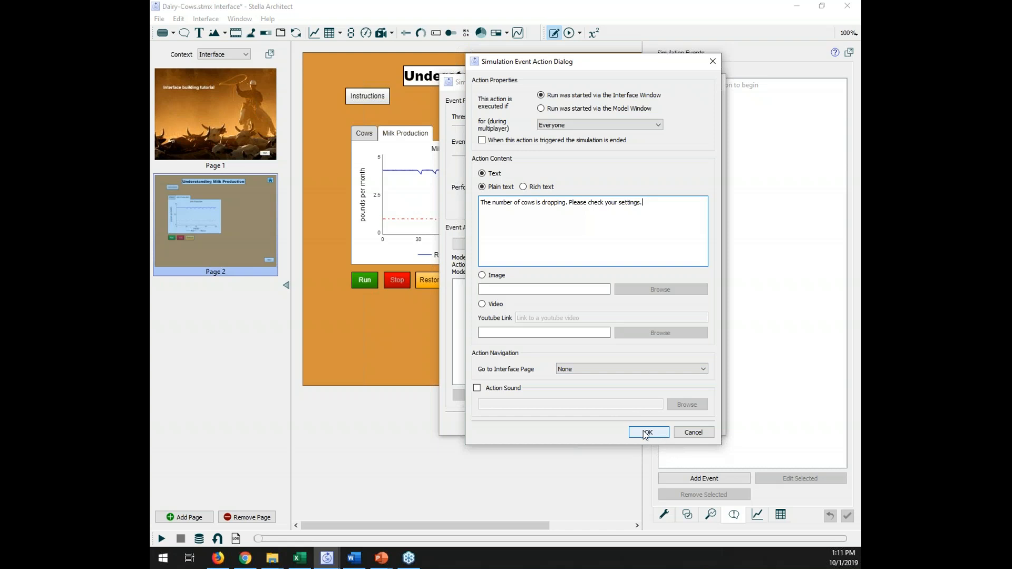
Keep the action's interface page navigation at None and save the action and the Cows event
left_click(607, 371)
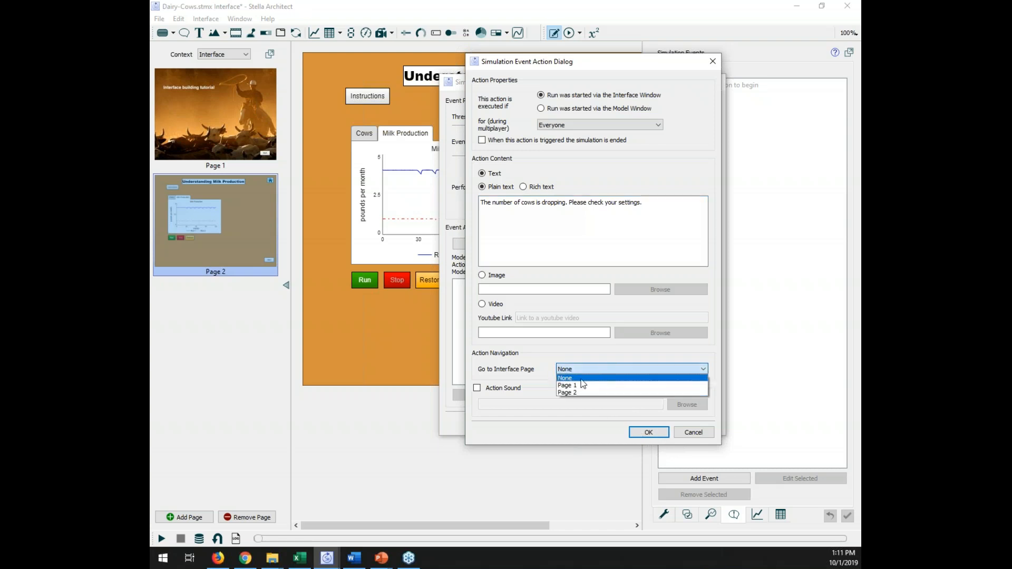
left_click(591, 377)
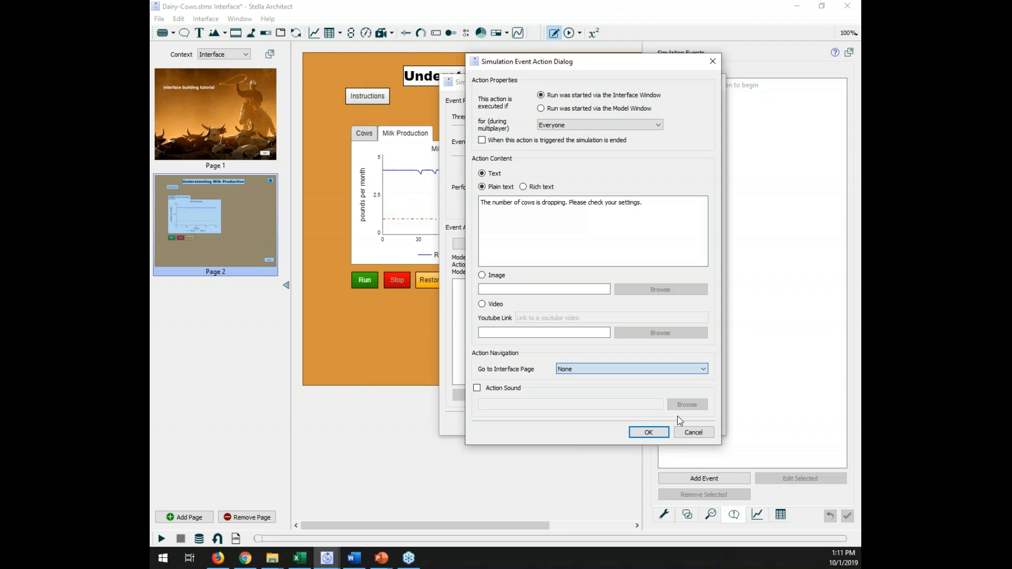
left_click(644, 432)
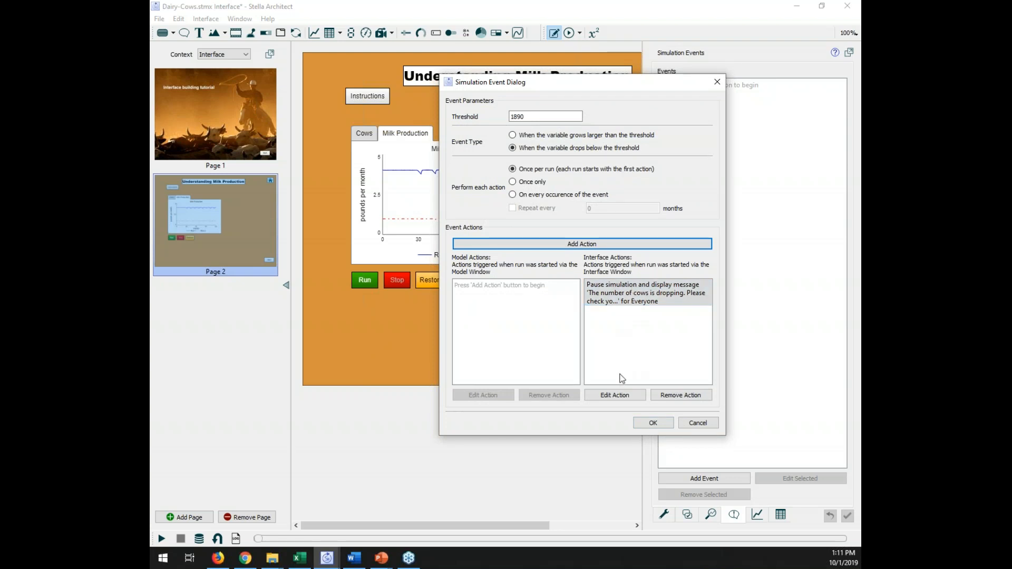
left_click(654, 423)
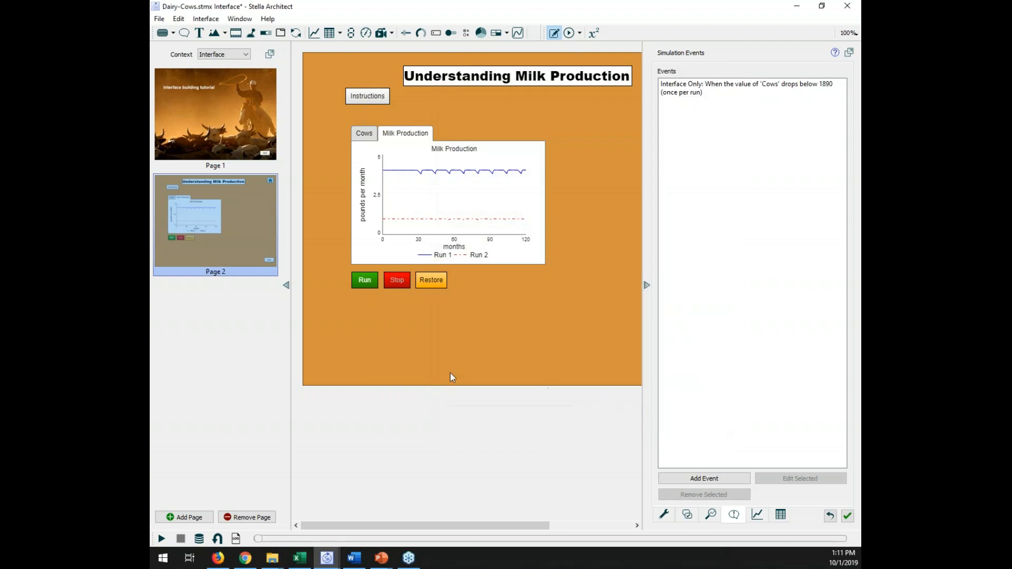
Add a blank third page to the interface and return to Page 2
left_click(174, 520)
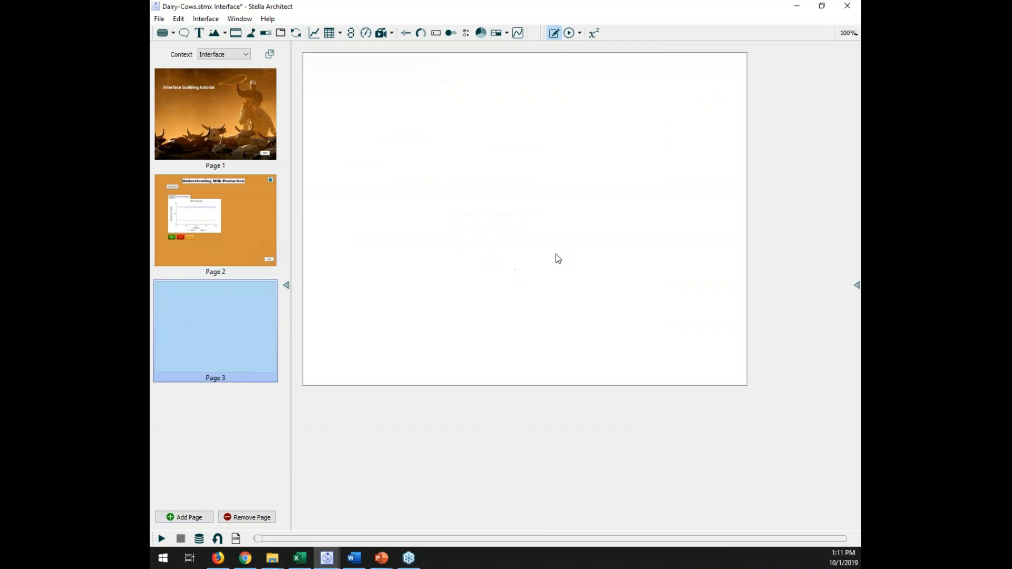
left_click(242, 204)
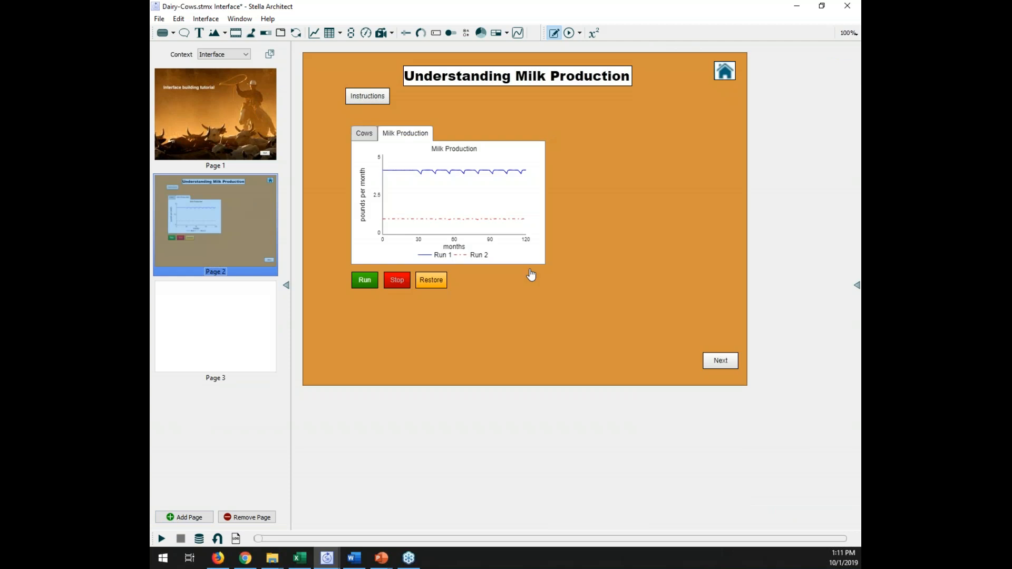
Edit the Cows event's message action so that it navigates to Page 3, and save the event
left_click(637, 302)
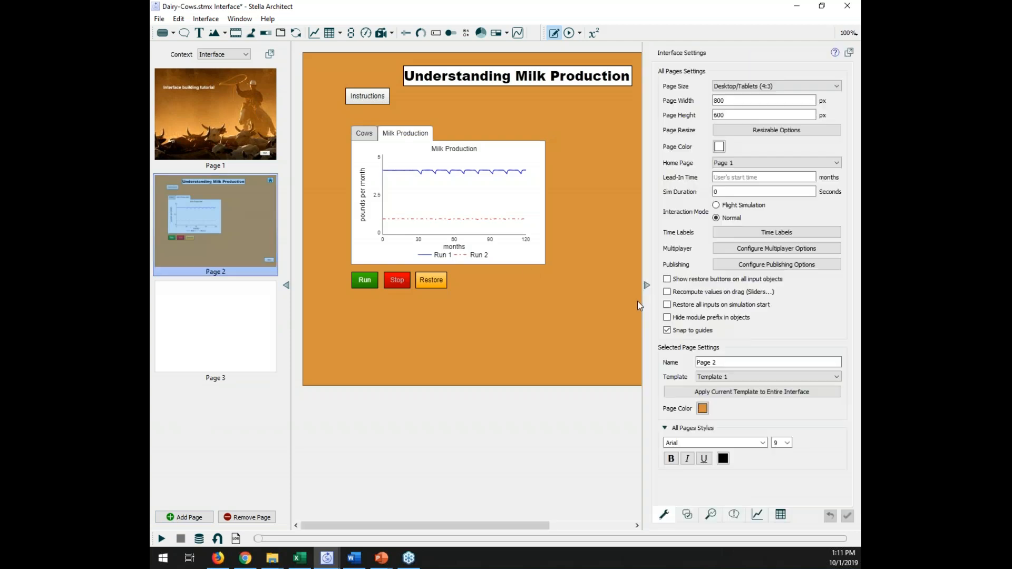
left_click(738, 519)
left_click(680, 94)
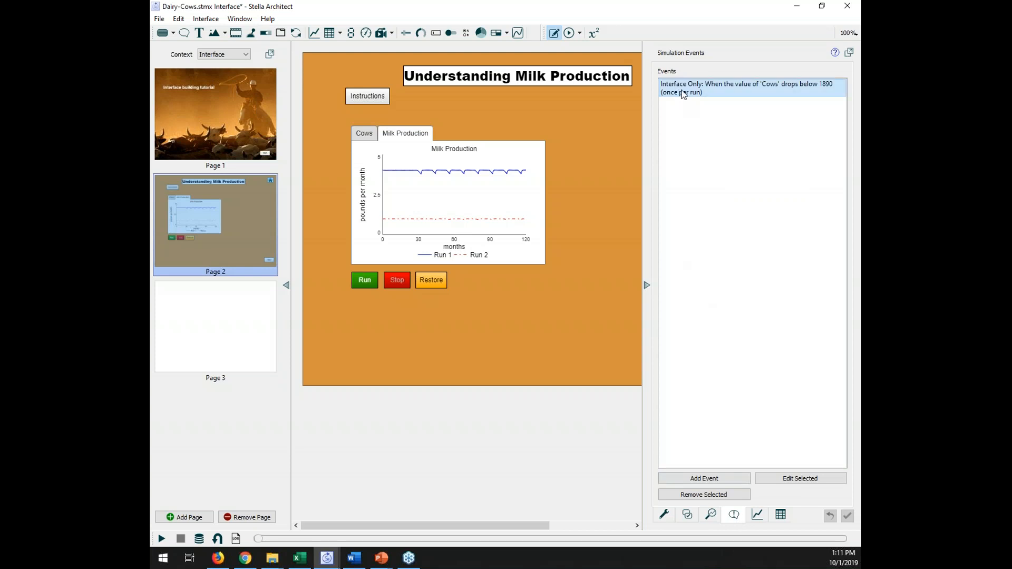
left_click(805, 479)
left_click(598, 293)
left_click(656, 288)
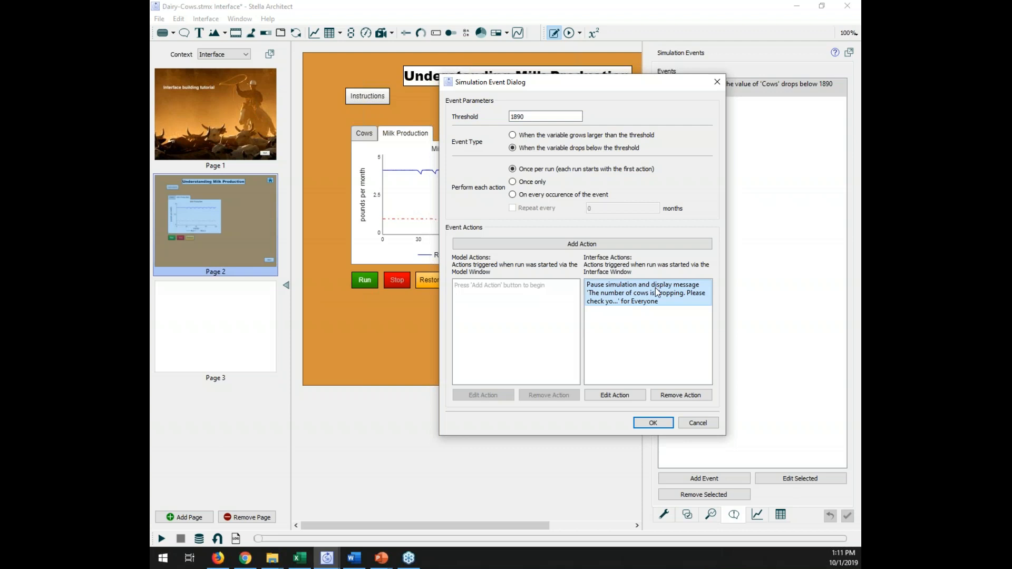
left_click(624, 395)
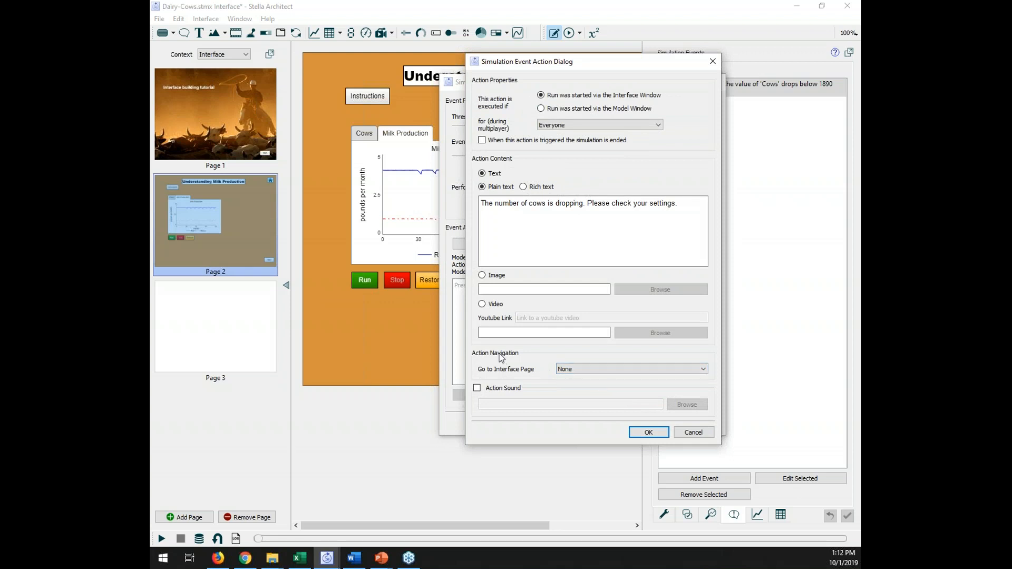
left_click(584, 369)
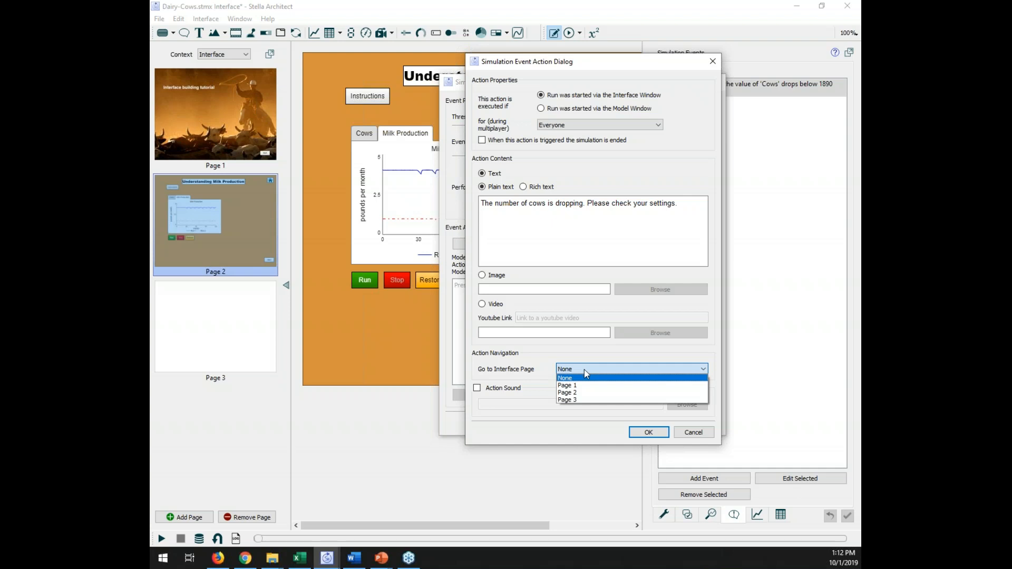
left_click(570, 400)
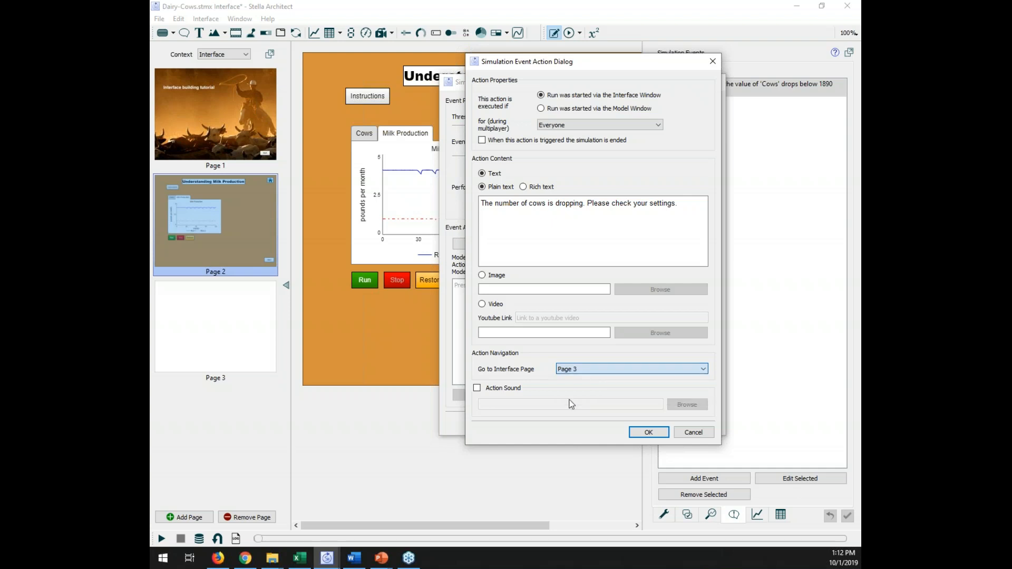
left_click(648, 432)
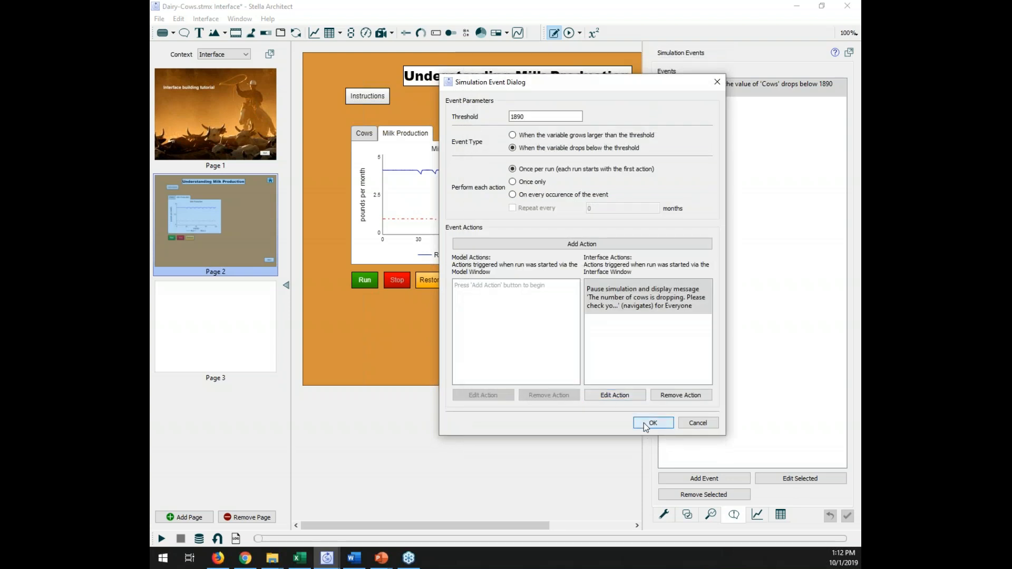
left_click(652, 423)
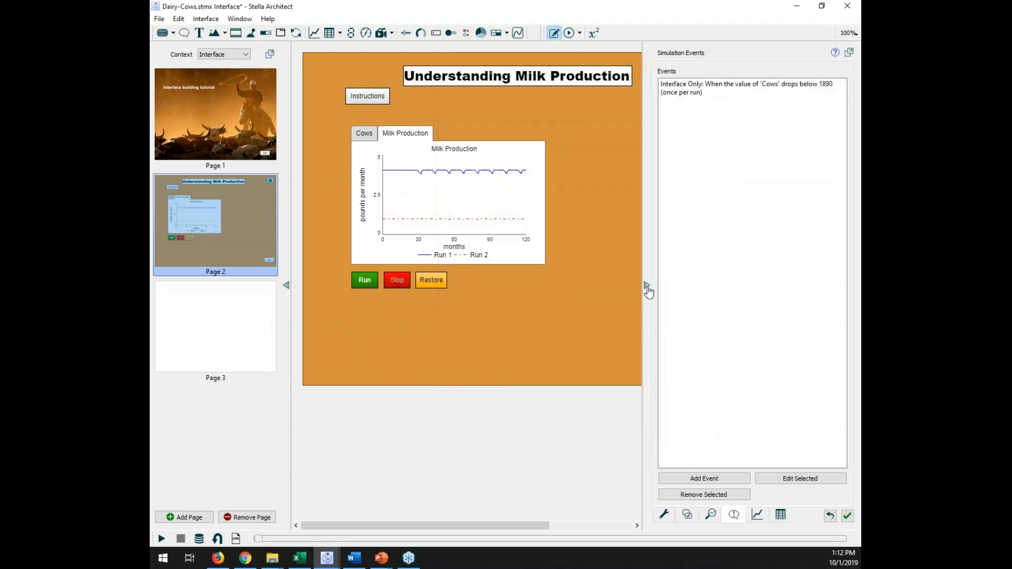
left_click(647, 287)
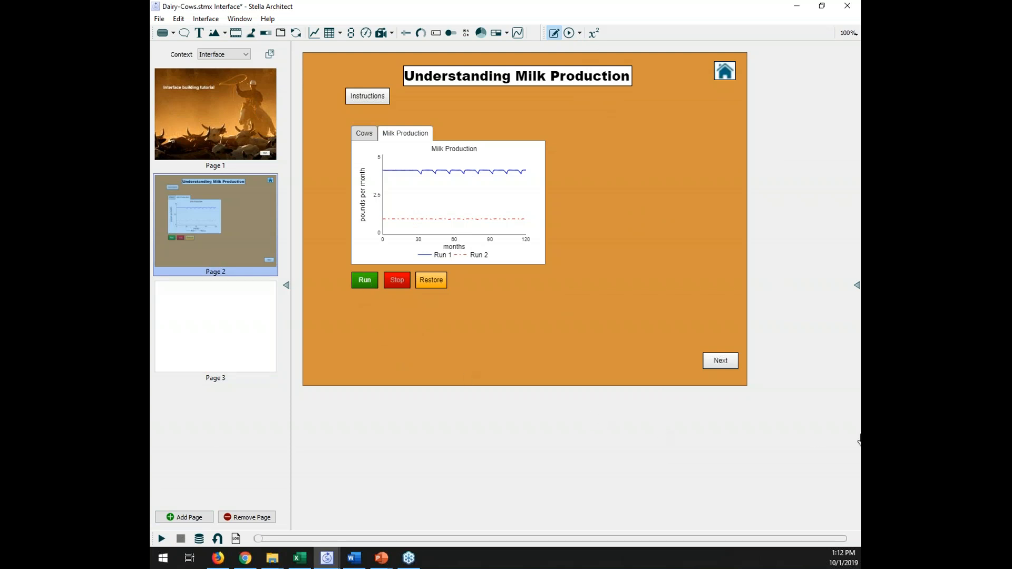
Test the Cows event by restoring and running the simulation, dismissing its message and checking Pages 2 and 3
left_click(570, 33)
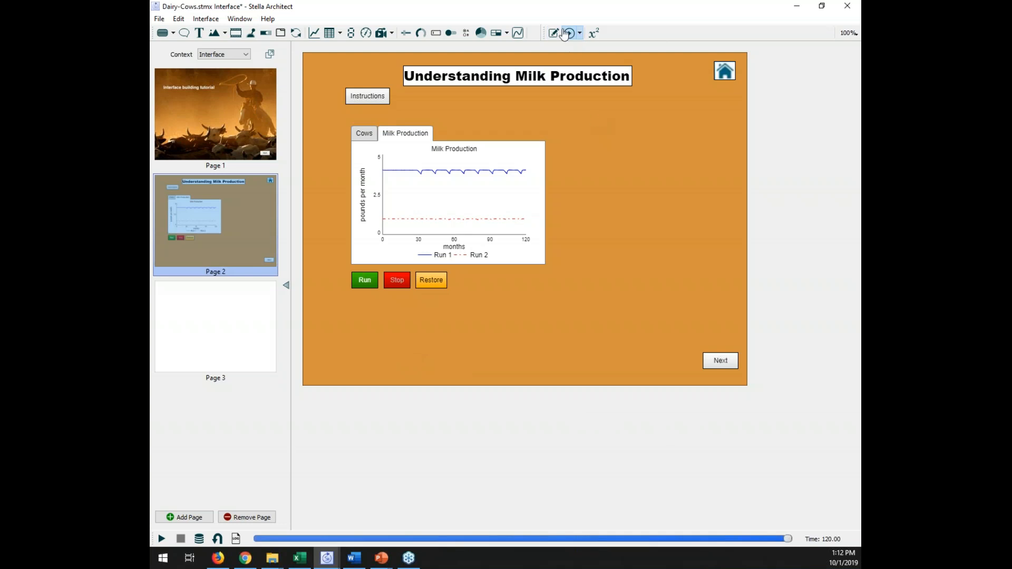
left_click(440, 281)
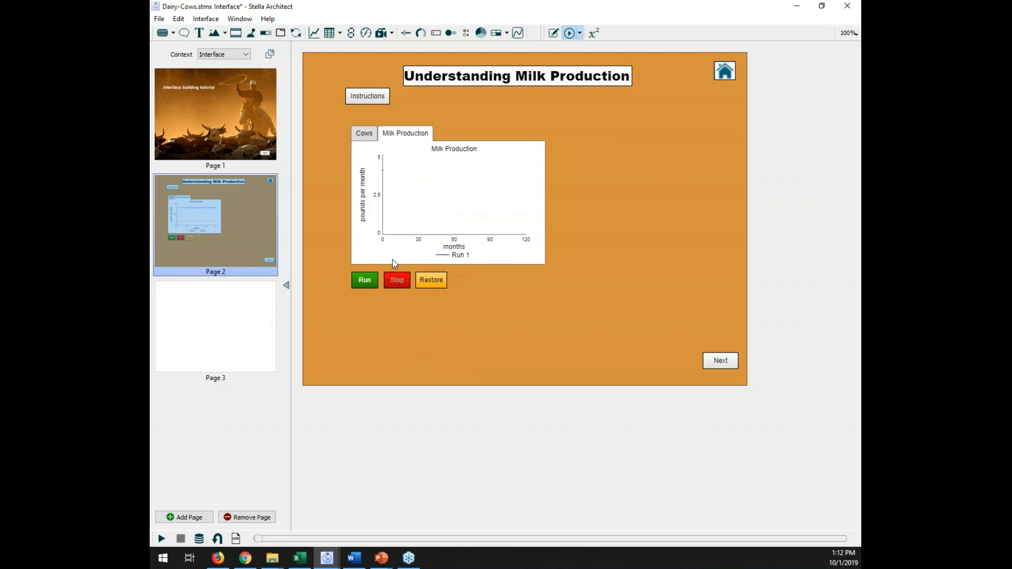
left_click(365, 284)
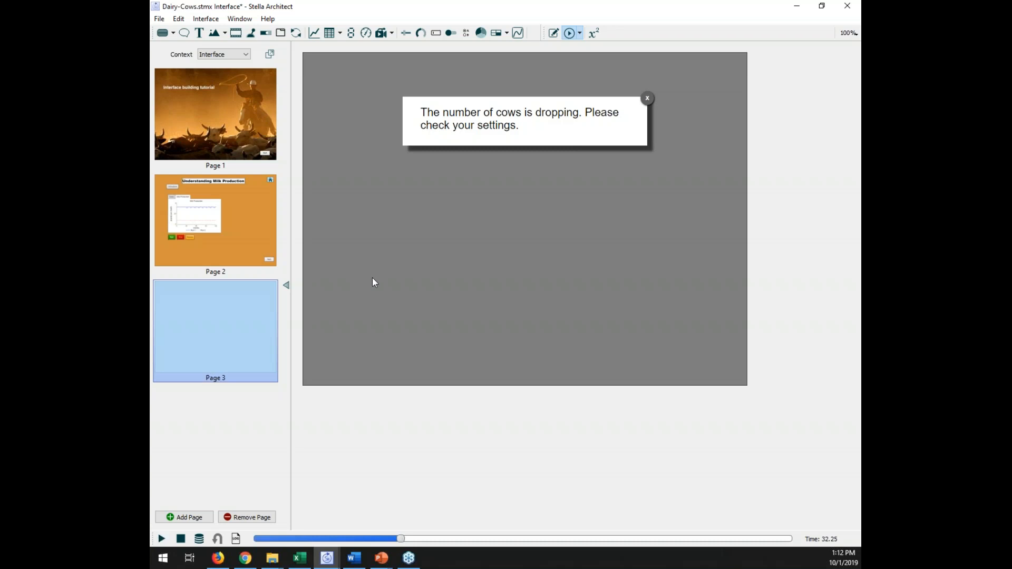
left_click(648, 99)
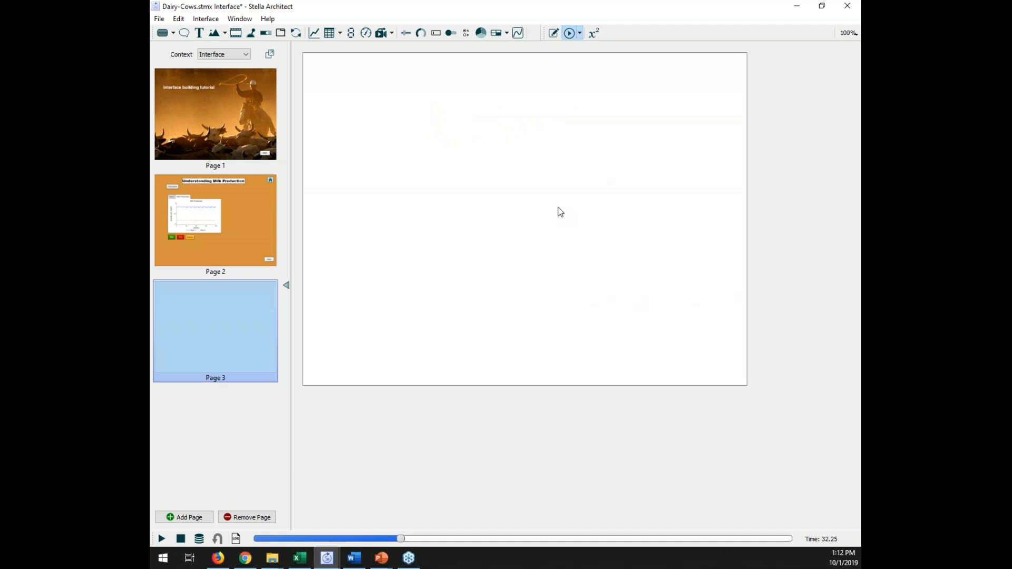
left_click(253, 232)
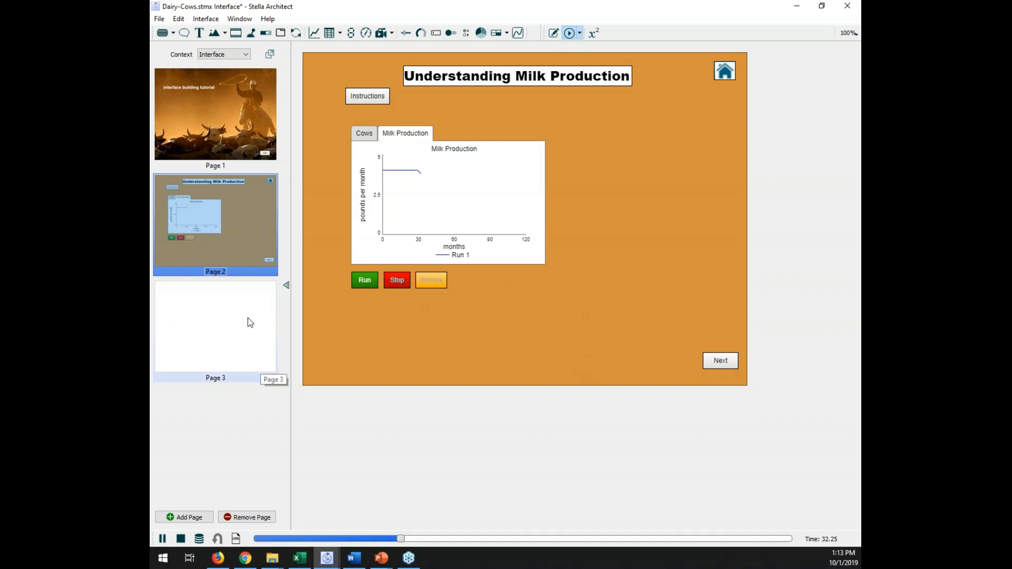
left_click(237, 330)
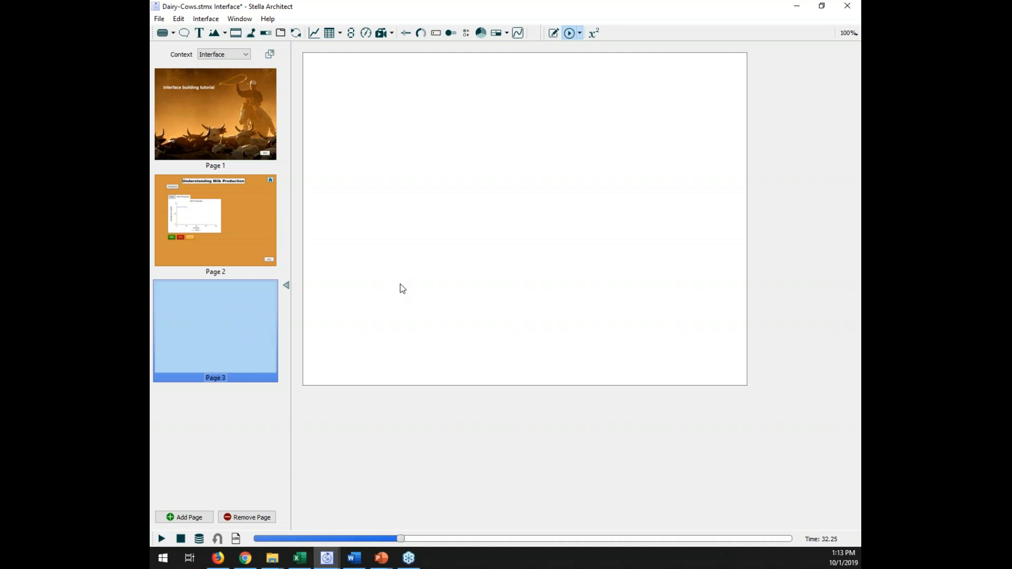
Return to editing and apply Template 1 to Page 3
left_click(454, 238)
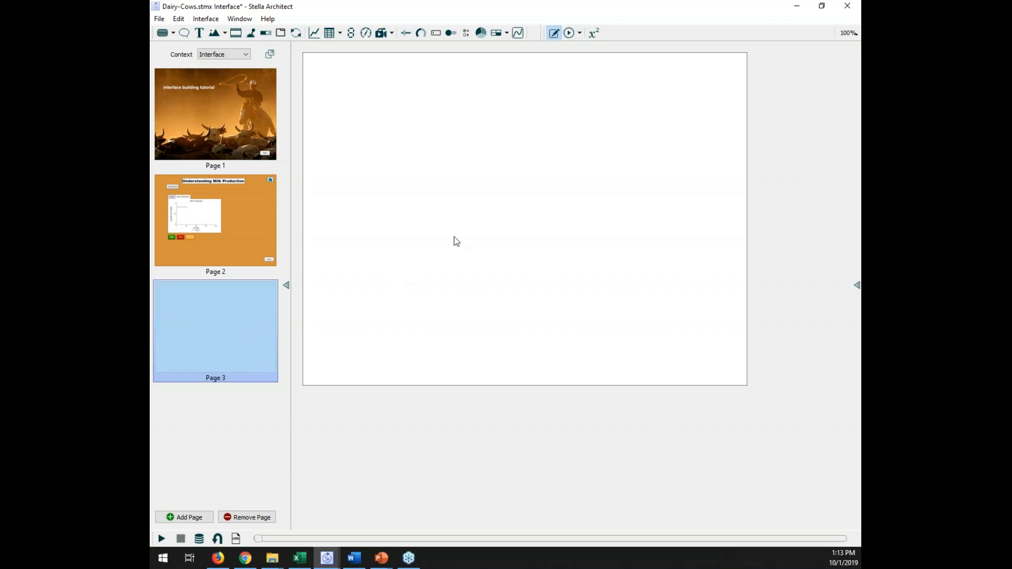
double_click(454, 238)
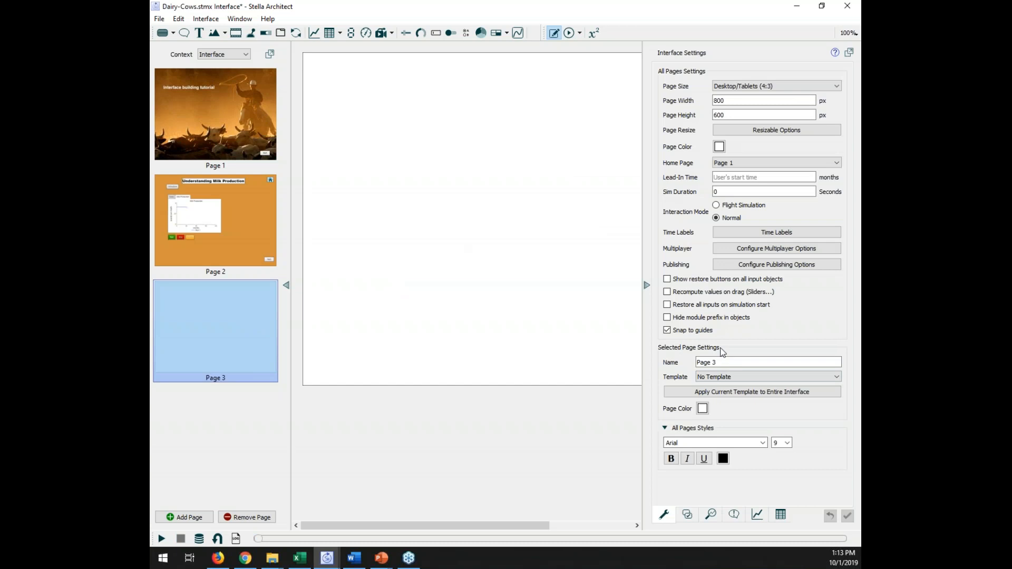
left_click(713, 377)
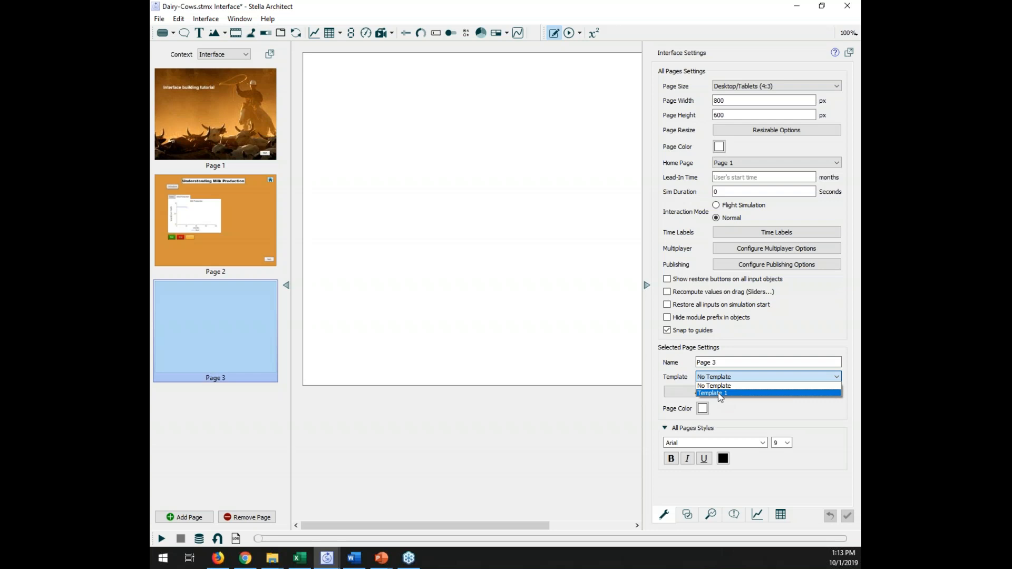
left_click(718, 393)
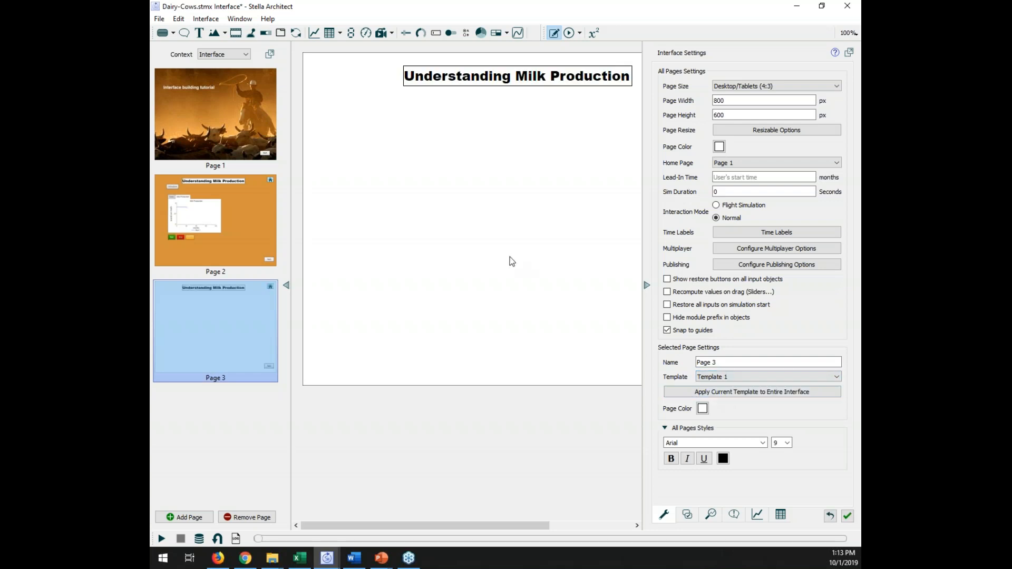
left_click(646, 286)
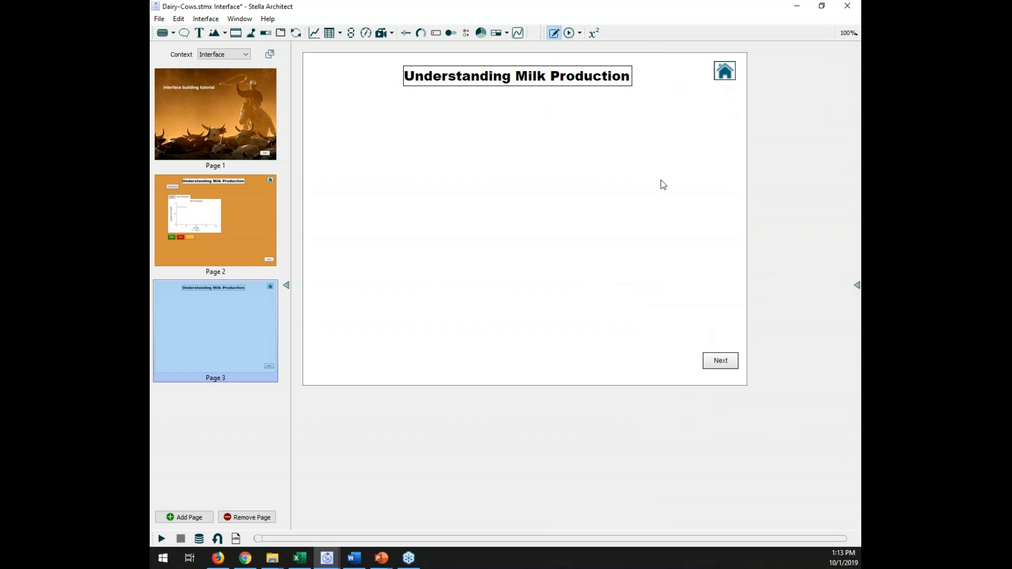
Set the page color for all pages to the orange #d6913d sampled from the Page 2 thumbnail
double_click(422, 239)
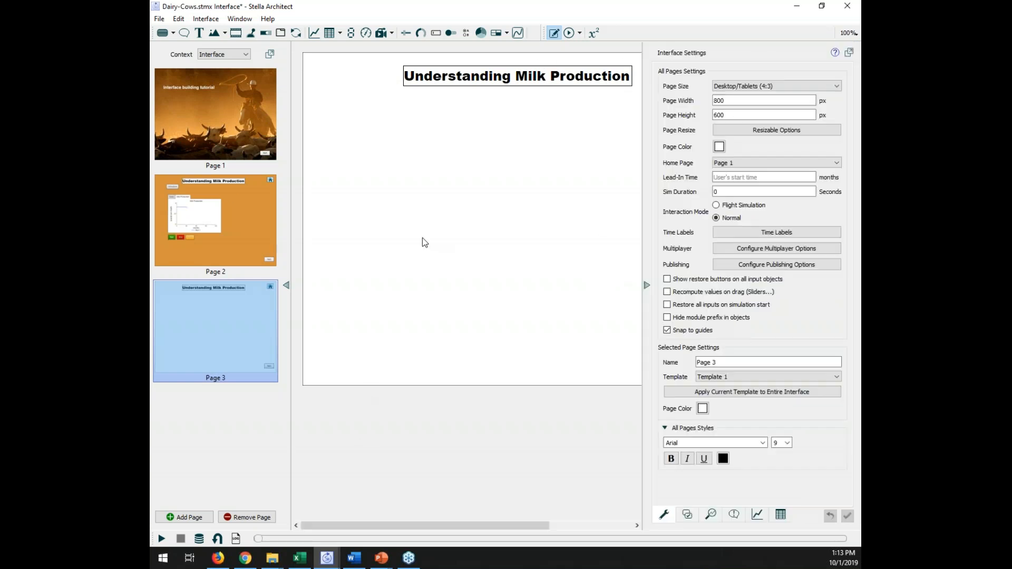
left_click(719, 147)
left_click(417, 279)
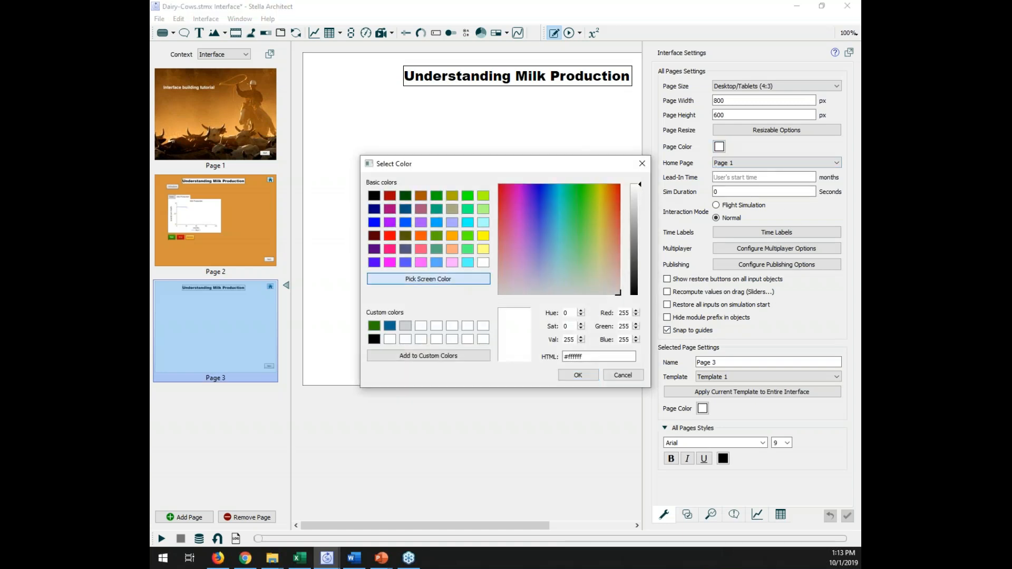
left_click(252, 221)
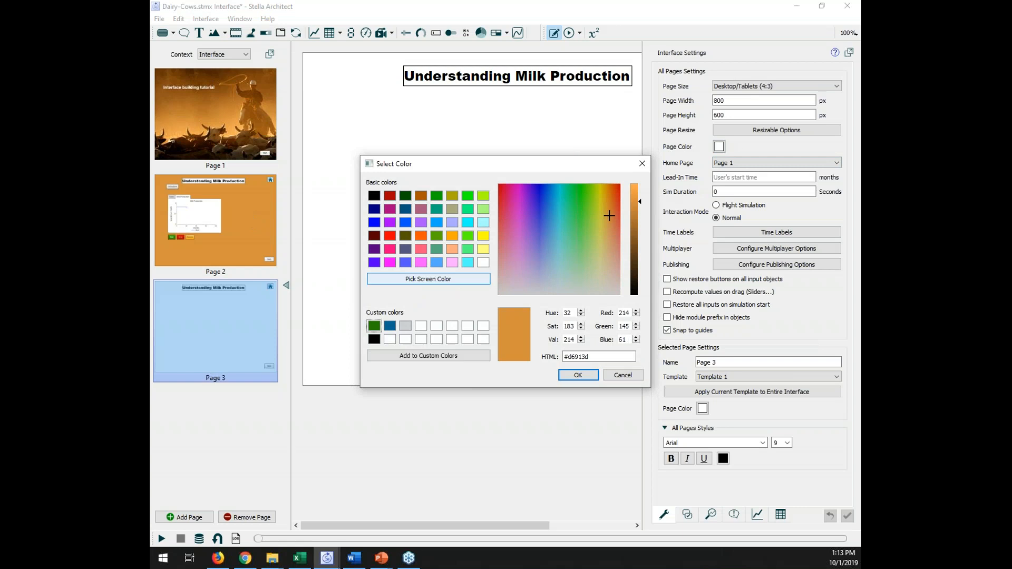
left_click(577, 375)
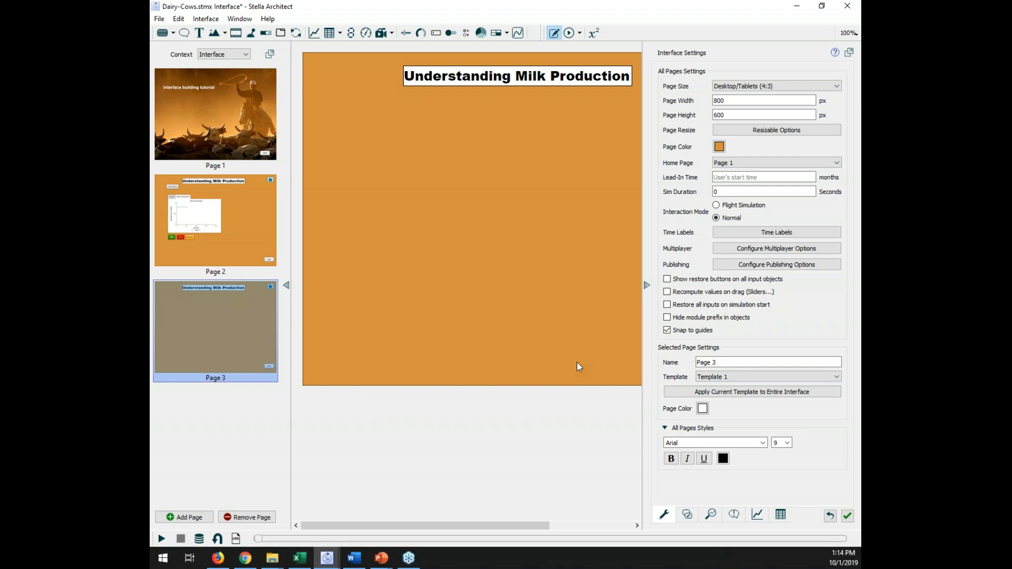
Add a numeric display for the Cows variable to the upper-left area of Page 3
left_click(647, 286)
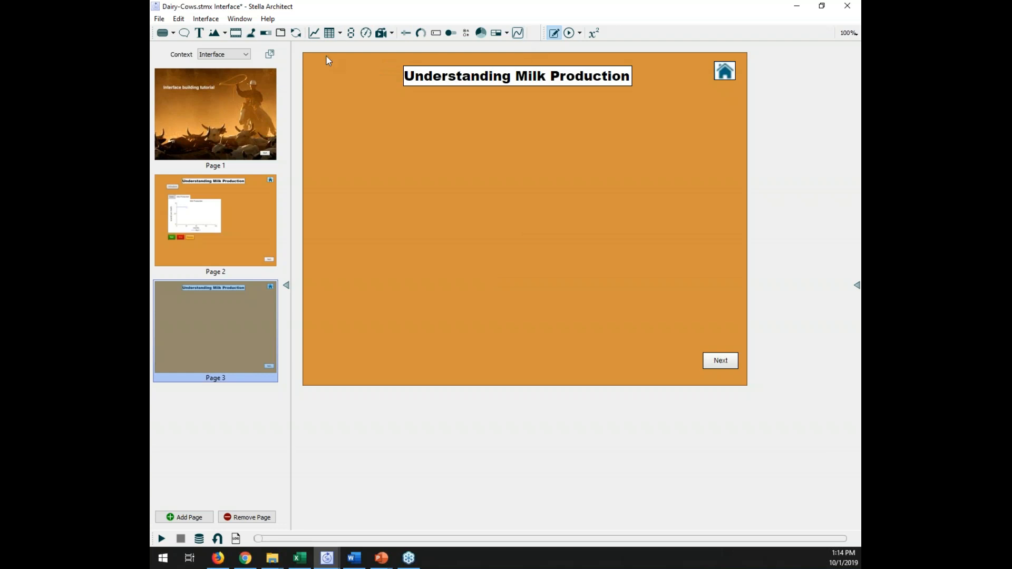
left_click(313, 32)
left_click(351, 38)
left_click(347, 125)
left_click_drag(359, 128, 387, 126)
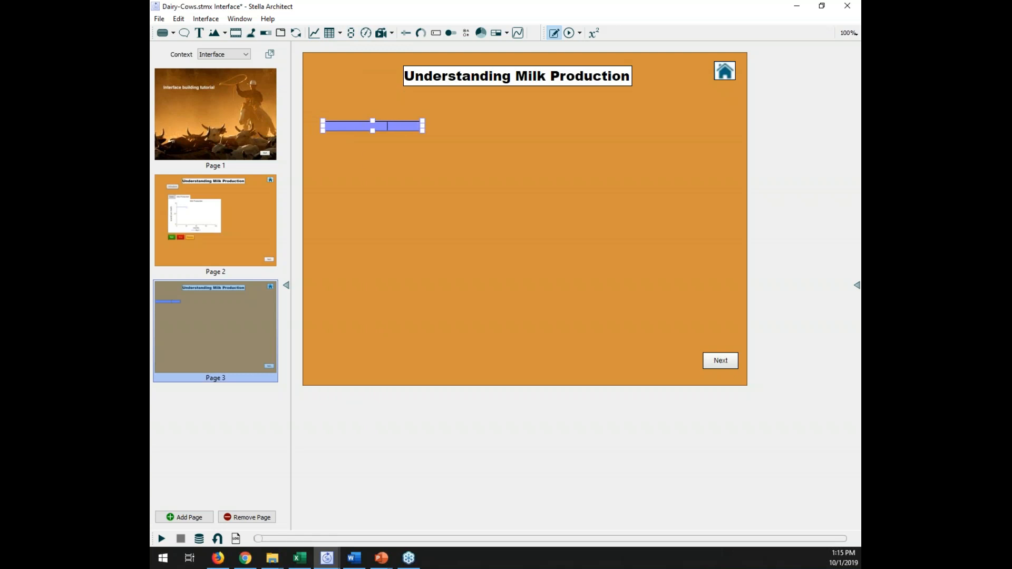
double_click(388, 127)
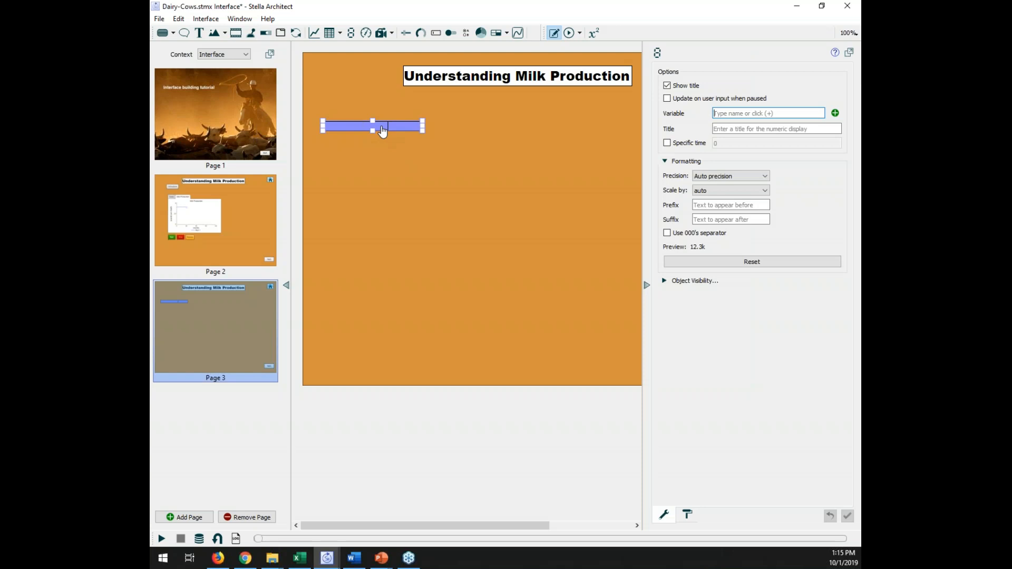
left_click(836, 115)
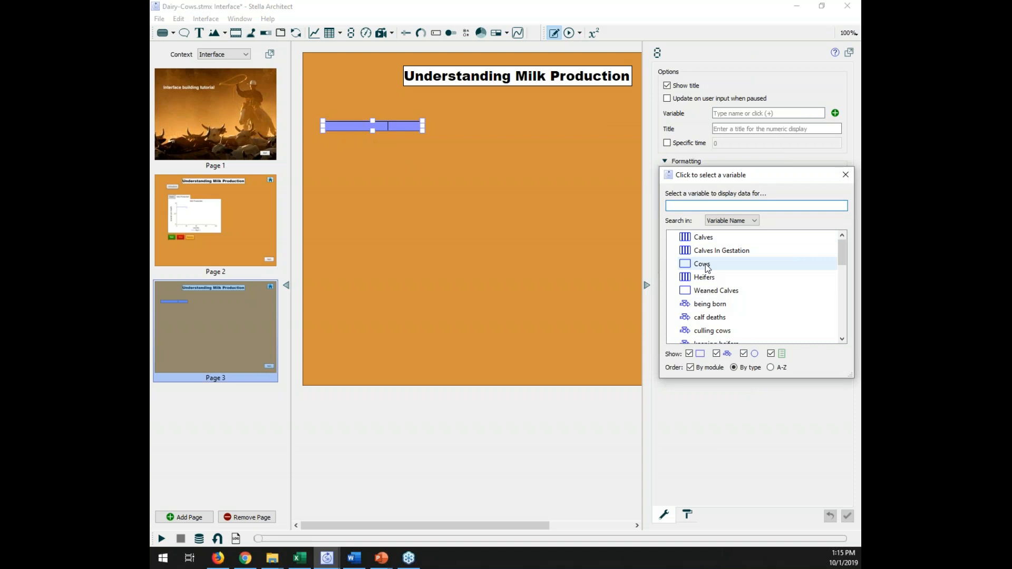
left_click(707, 266)
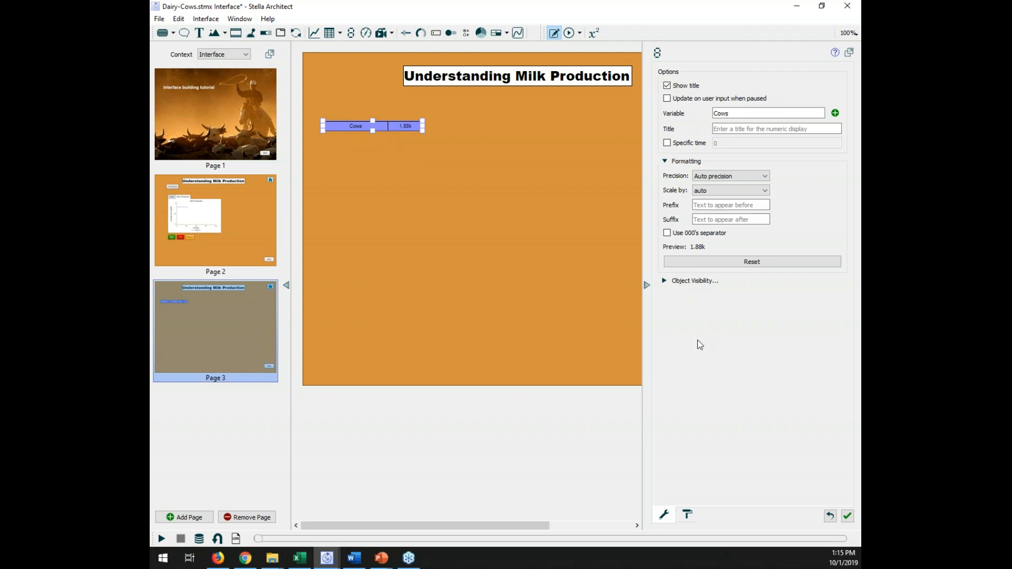
Set the Cows numeric display's font size to 18 and enlarge its box to about 184 by 43
left_click(688, 515)
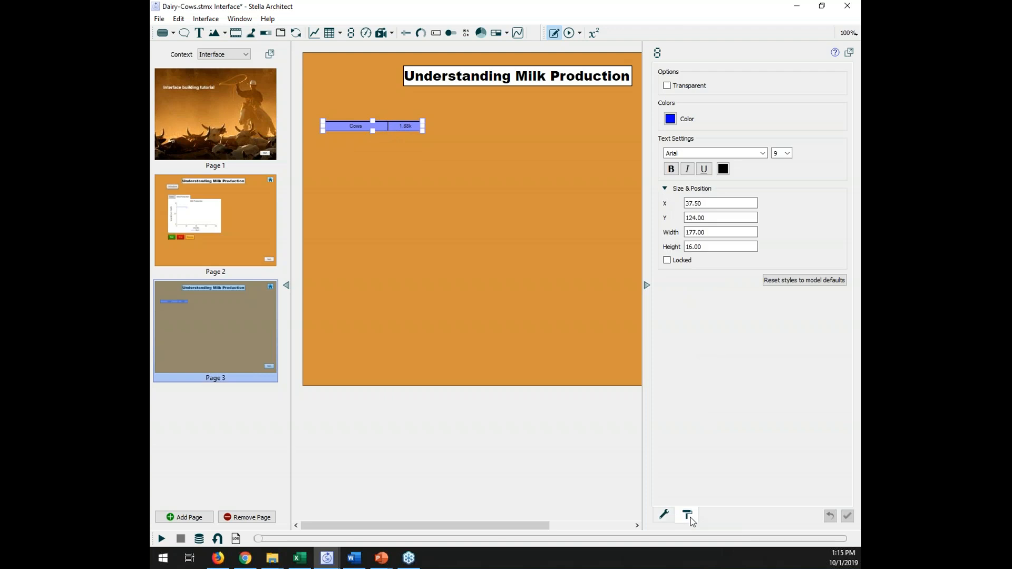
left_click(787, 153)
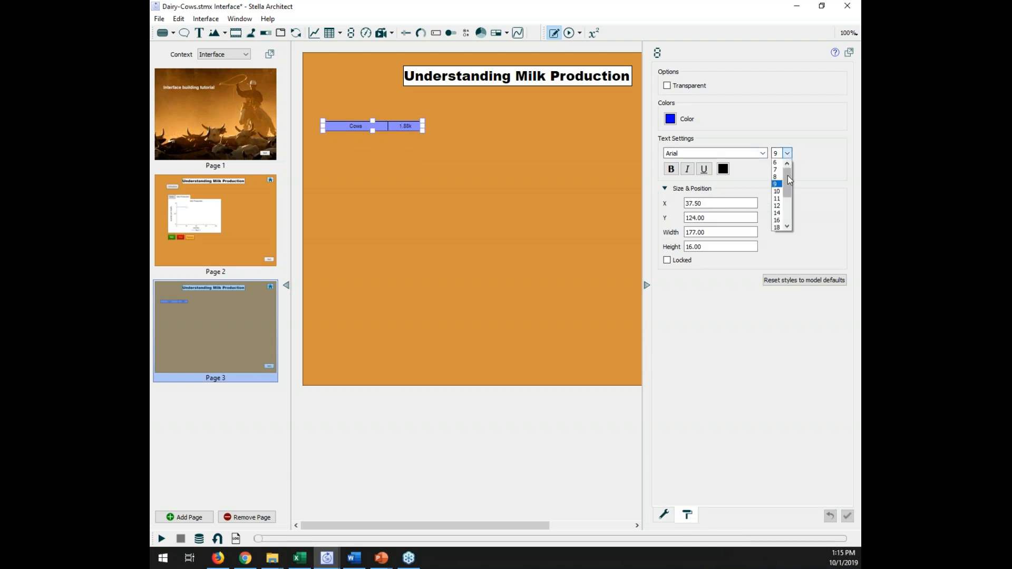
left_click(777, 226)
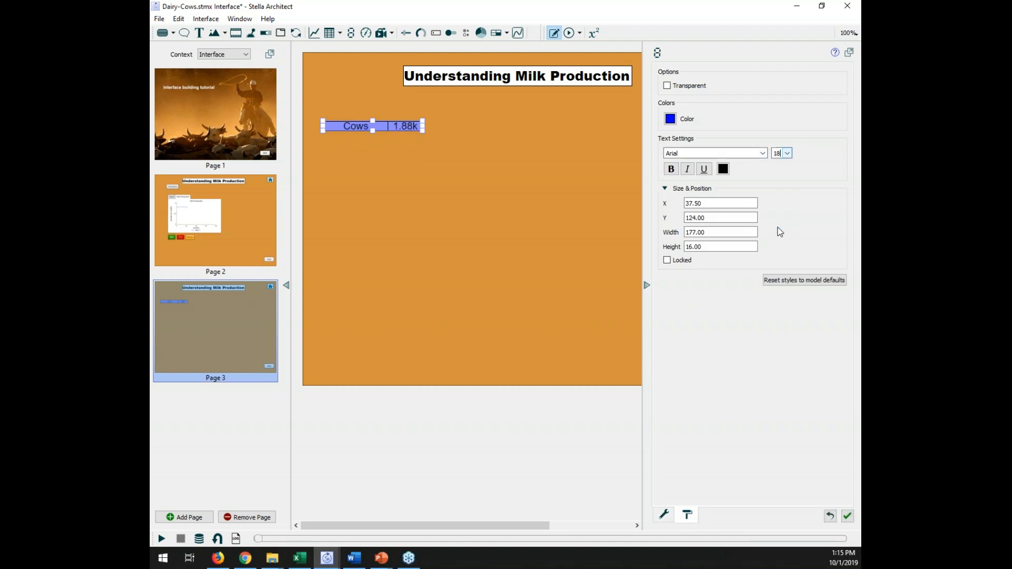
left_click_drag(425, 130, 391, 122)
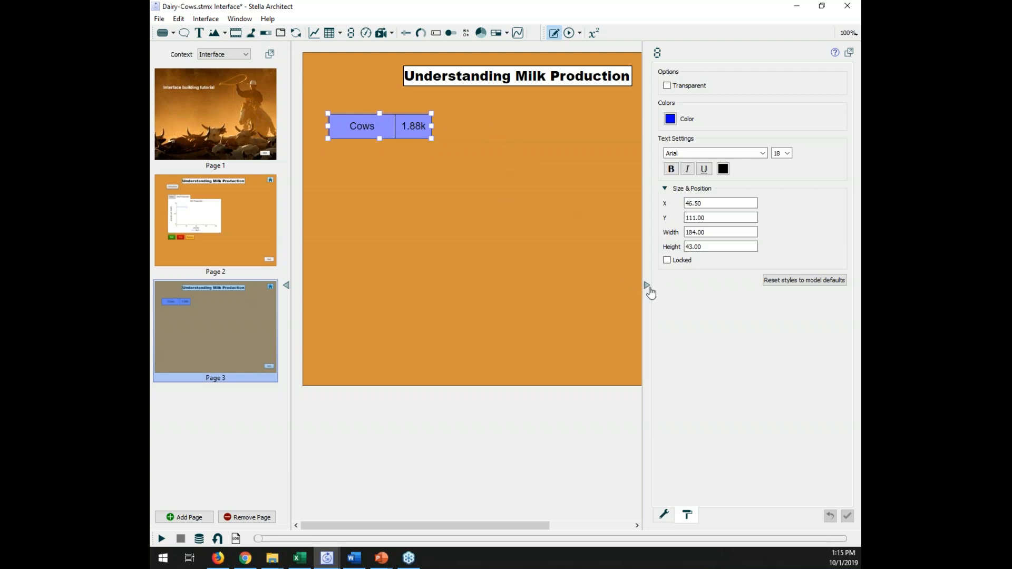
left_click(647, 286)
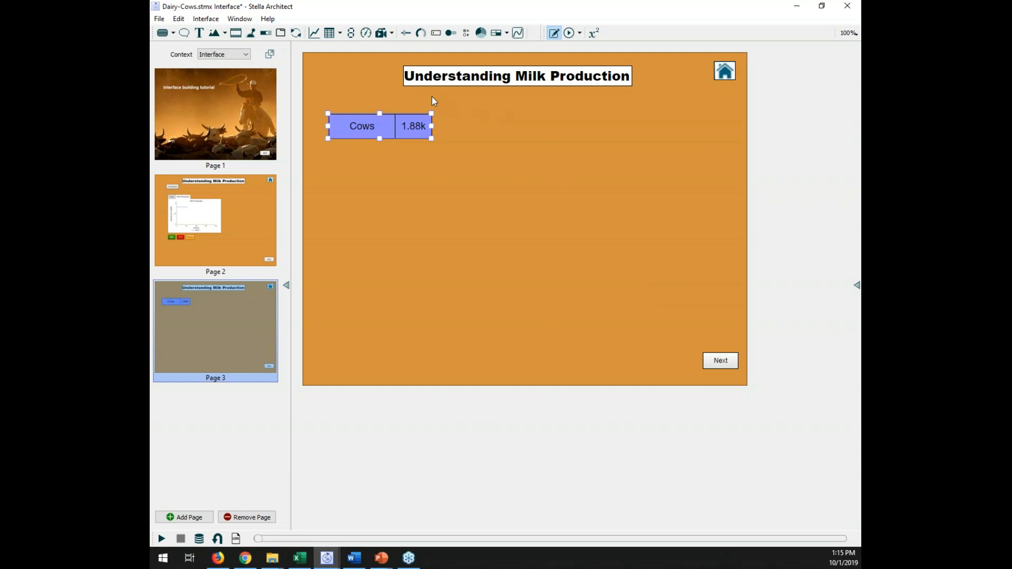
Add a gauge beside the numeric display on Page 3 and assign the Cows variable to it
left_click(366, 36)
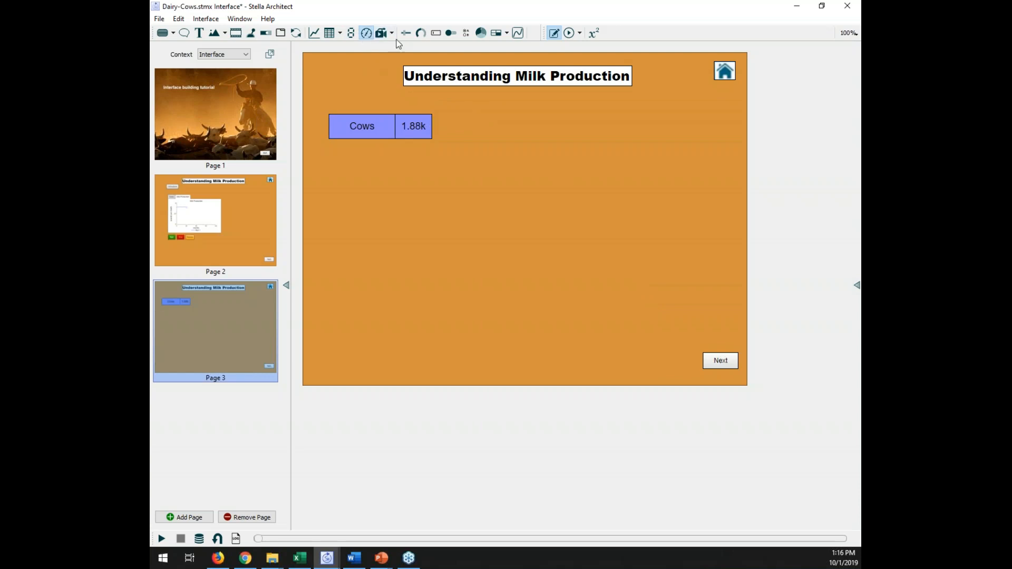
left_click(512, 139)
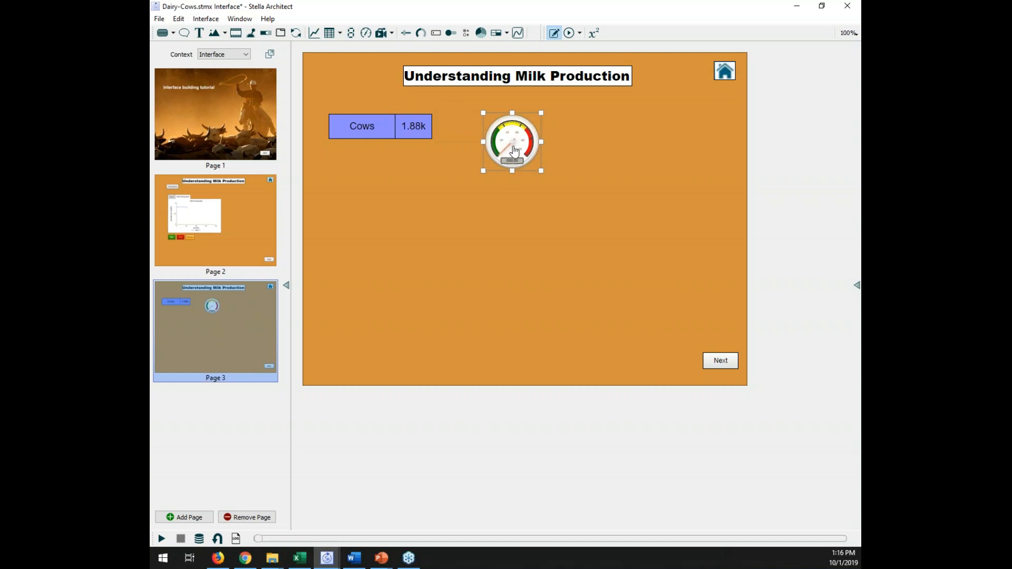
double_click(515, 151)
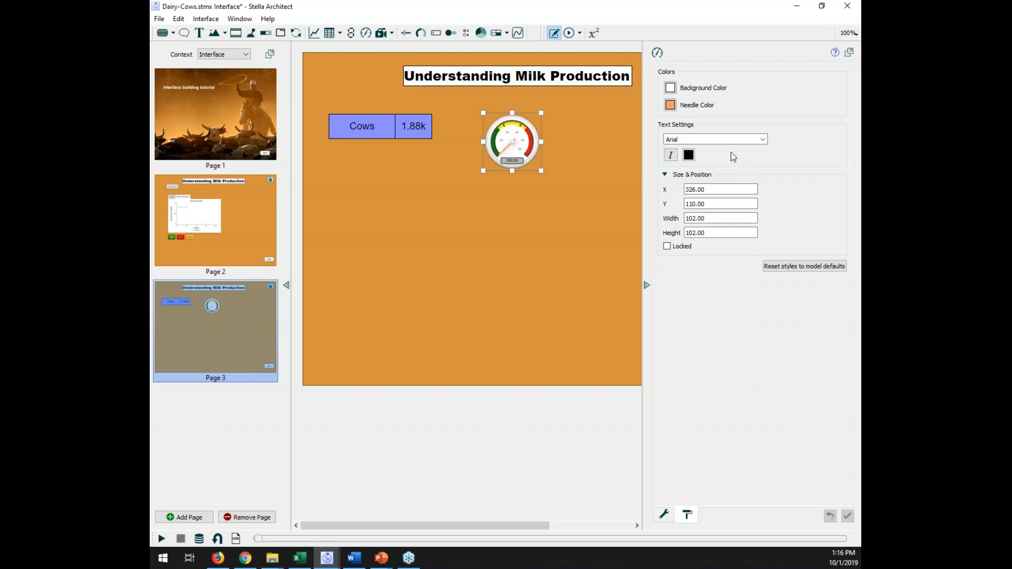
left_click(670, 519)
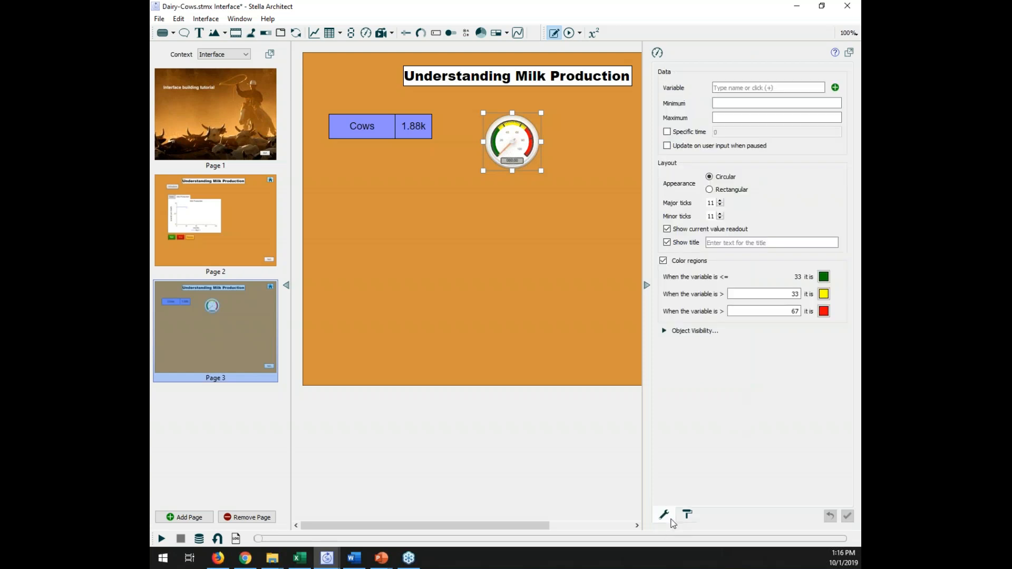
left_click(835, 88)
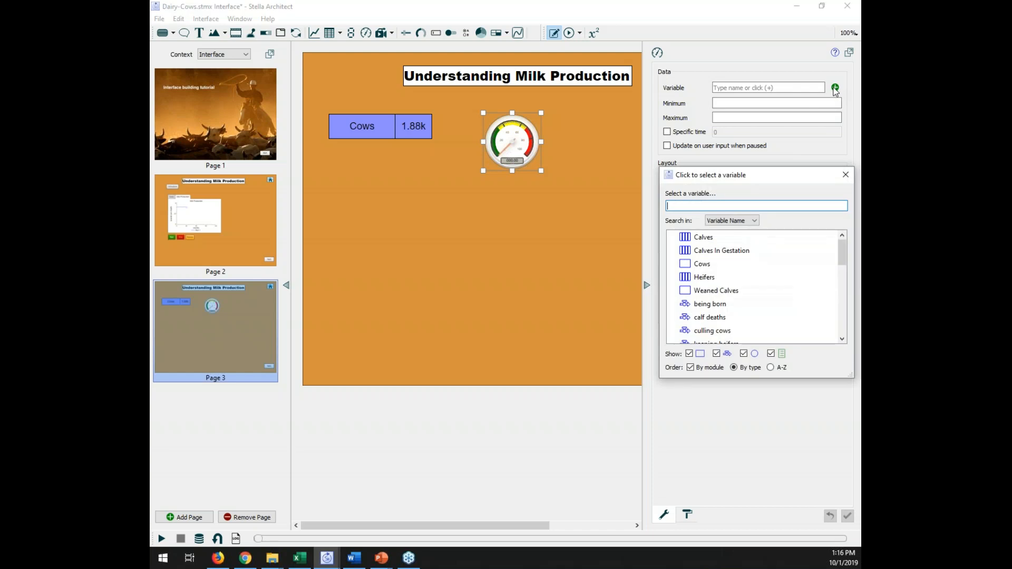
left_click(704, 264)
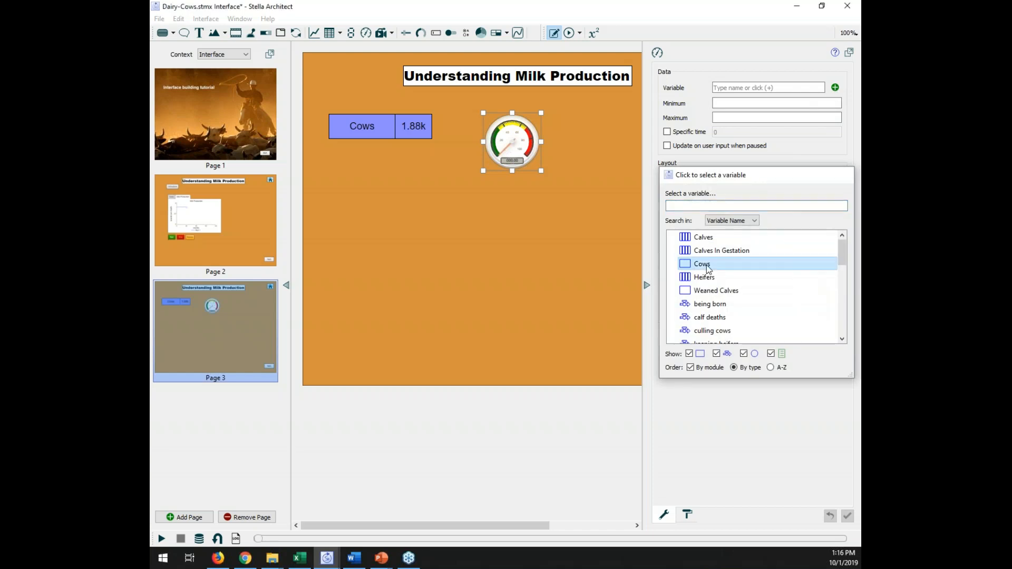
Give the Cows gauge a range of 1000 to 5000 and enlarge it in a rectangular layout
left_click(727, 102)
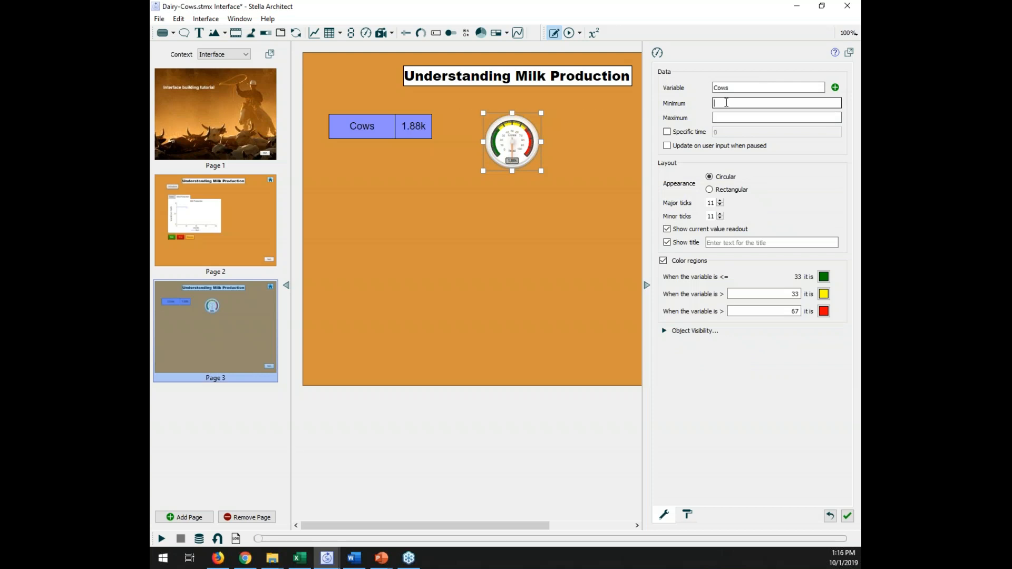
type("1000")
left_click(731, 118)
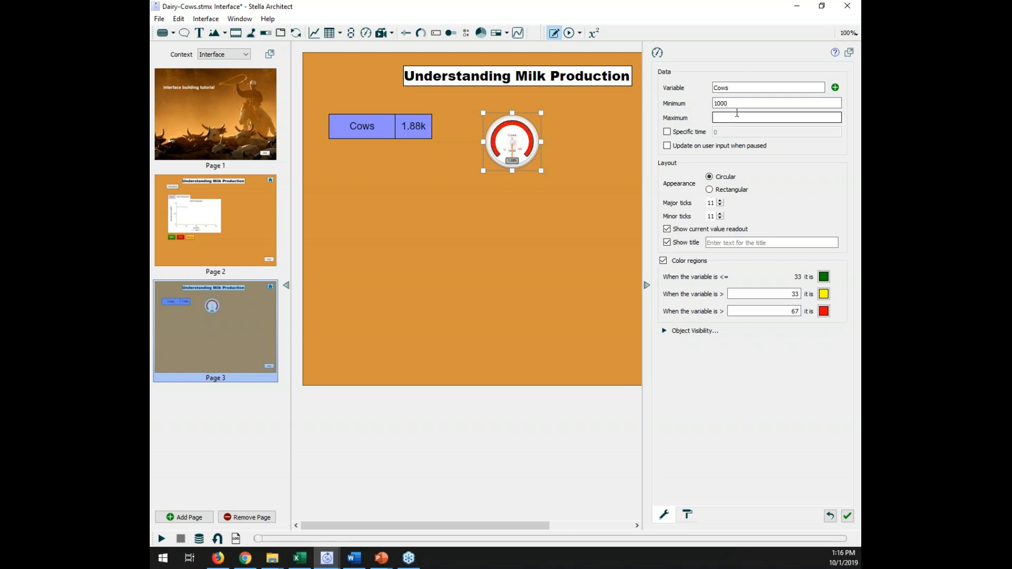
type("5000")
left_click(711, 190)
left_click_drag(543, 172, 526, 216)
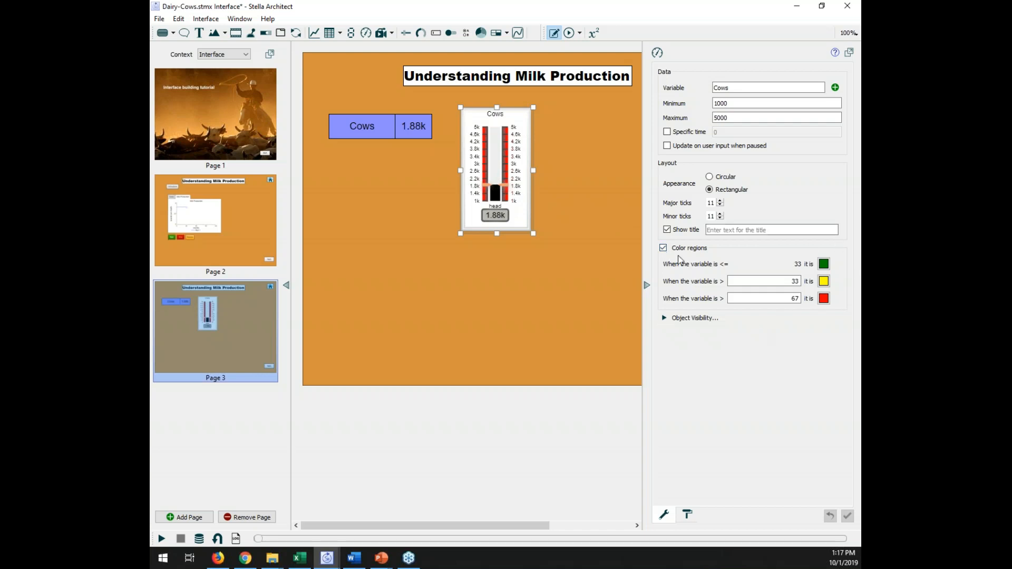
Set the Cows gauge's highest color region to start above 2000 and color it green #267f00
double_click(795, 298)
type("2000")
left_click(837, 327)
left_click(826, 301)
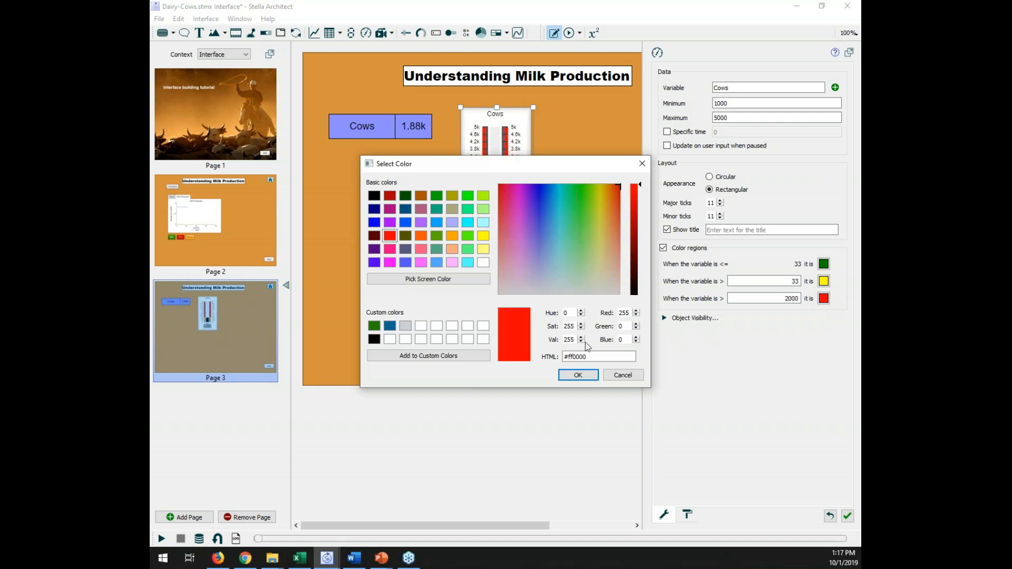
left_click(374, 327)
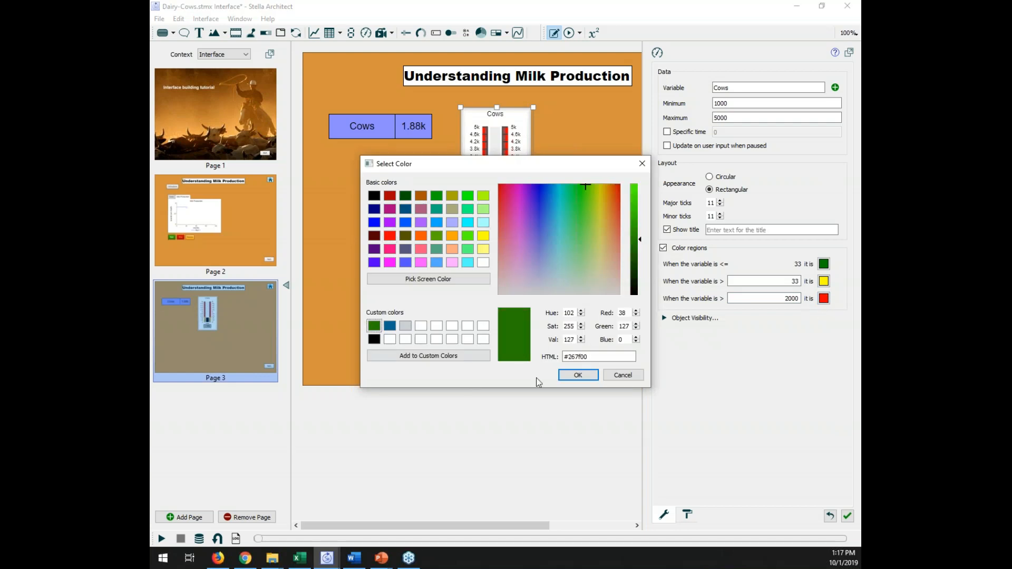
left_click(579, 376)
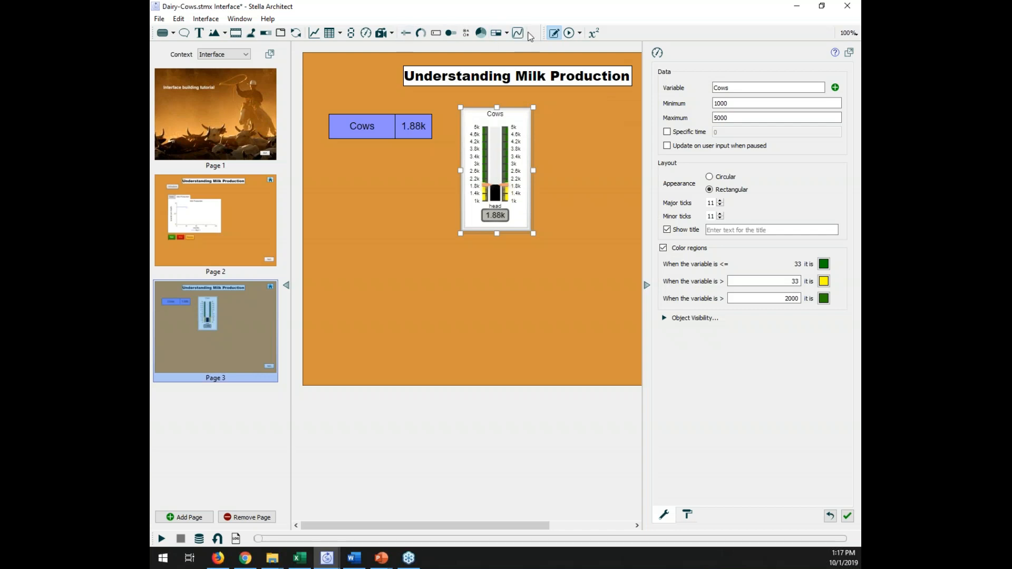
Add a knob for the desired cow replacement variable below the Cows numeric display
left_click(421, 34)
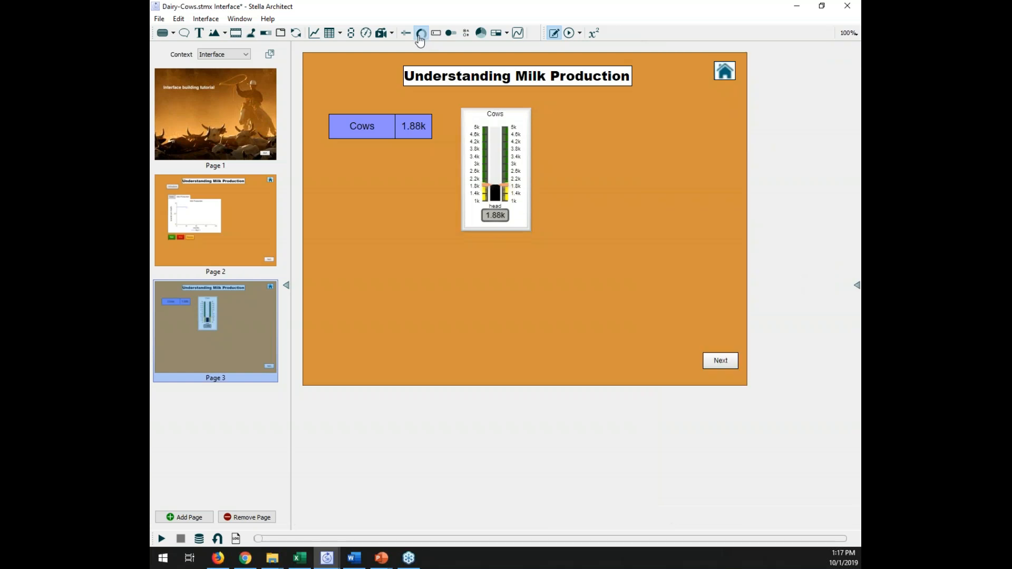
left_click(353, 262)
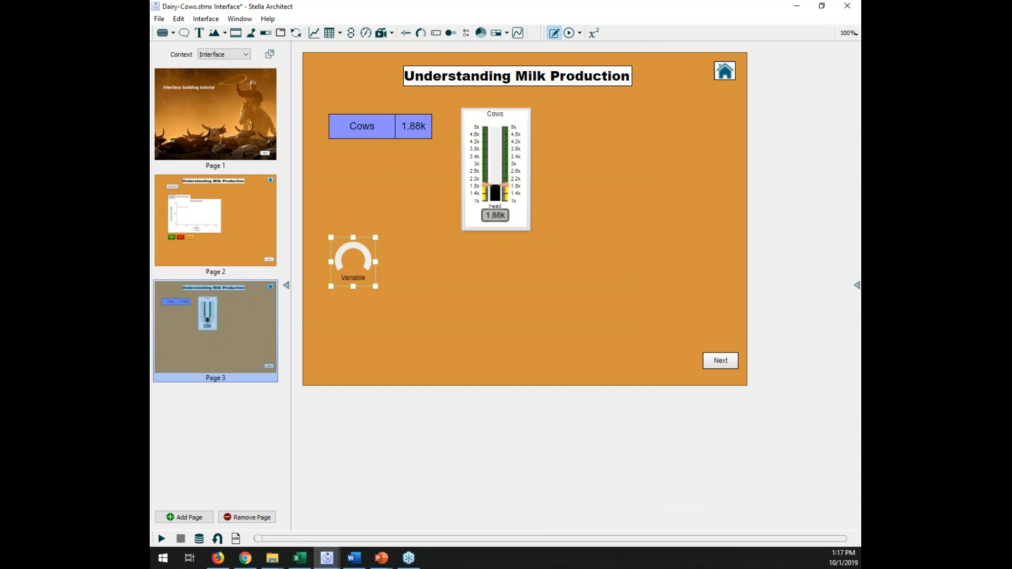
double_click(355, 267)
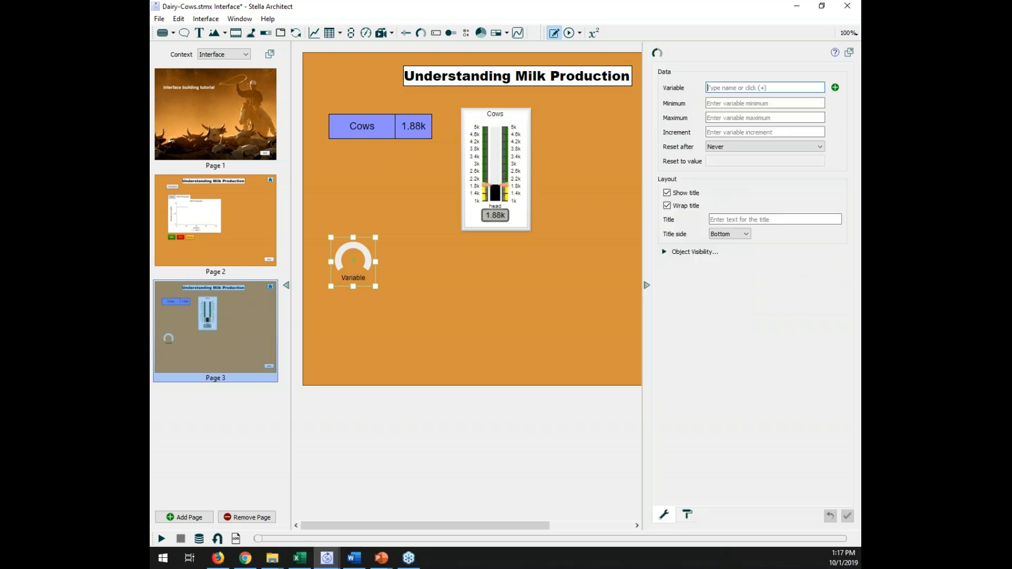
type("d")
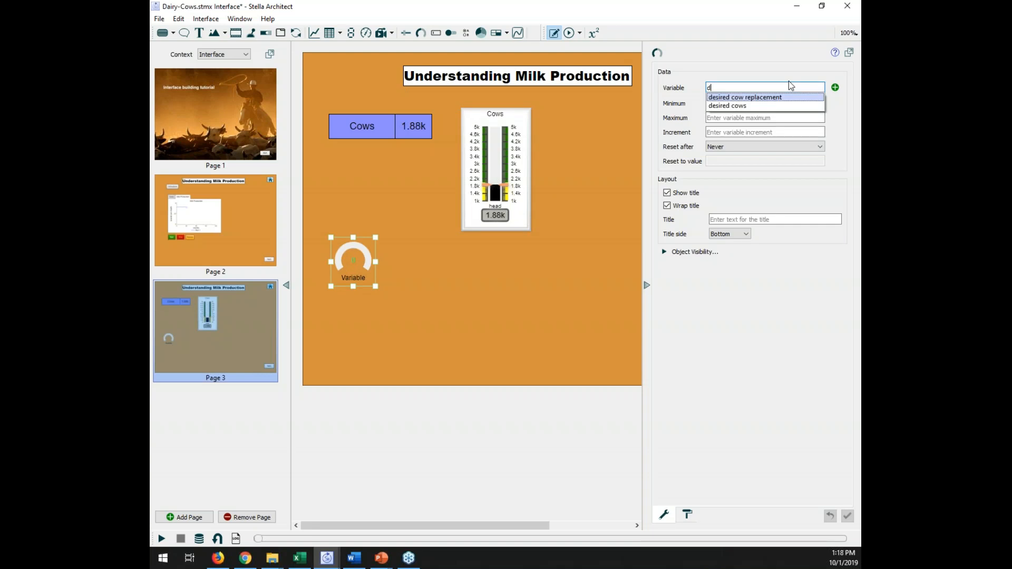
left_click(785, 98)
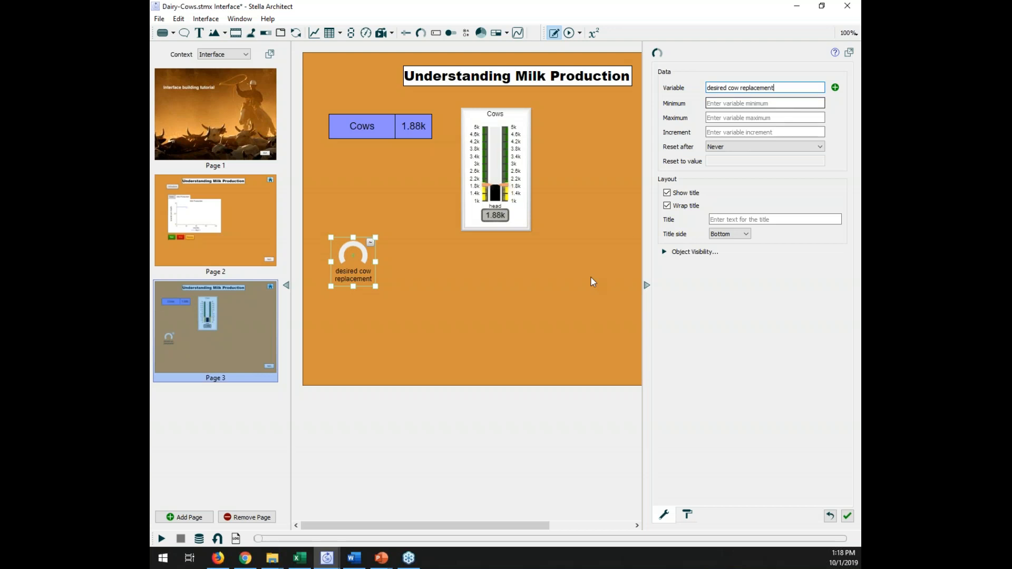
left_click(554, 306)
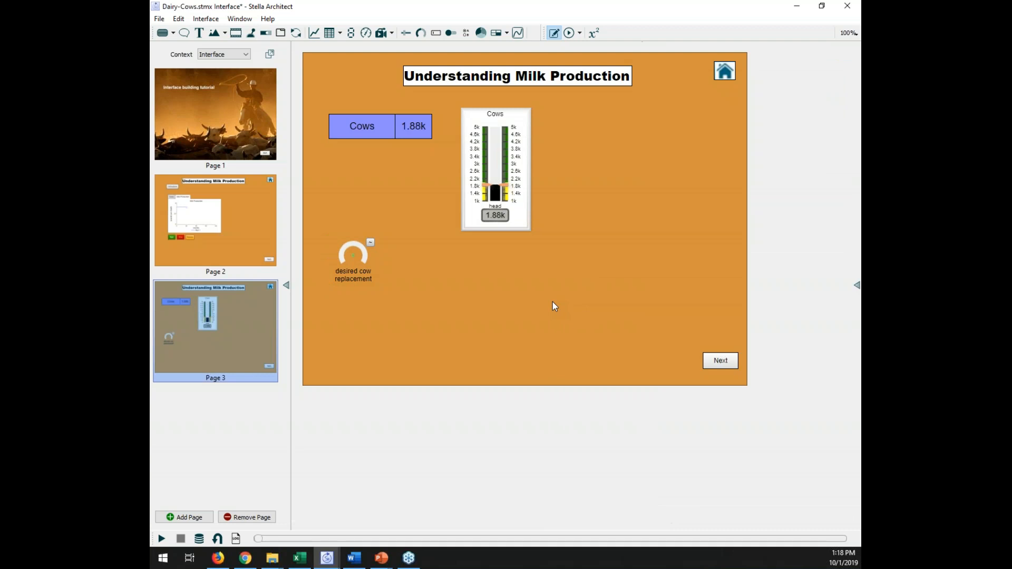
Add a slider for the initial cows variable below the gauge, and shift the desired cow replacement knob level with it
left_click(406, 34)
left_click(456, 270)
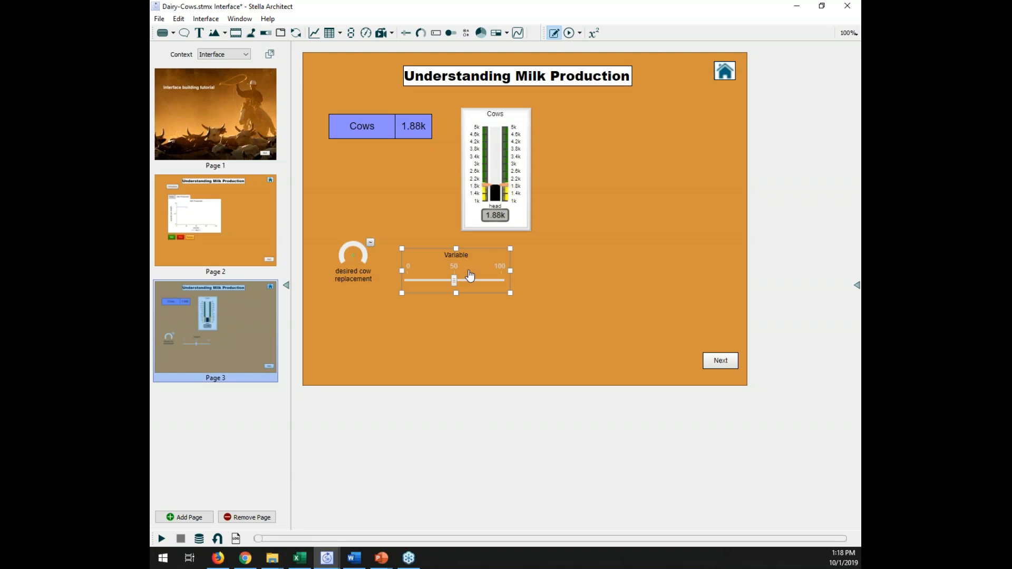
double_click(470, 276)
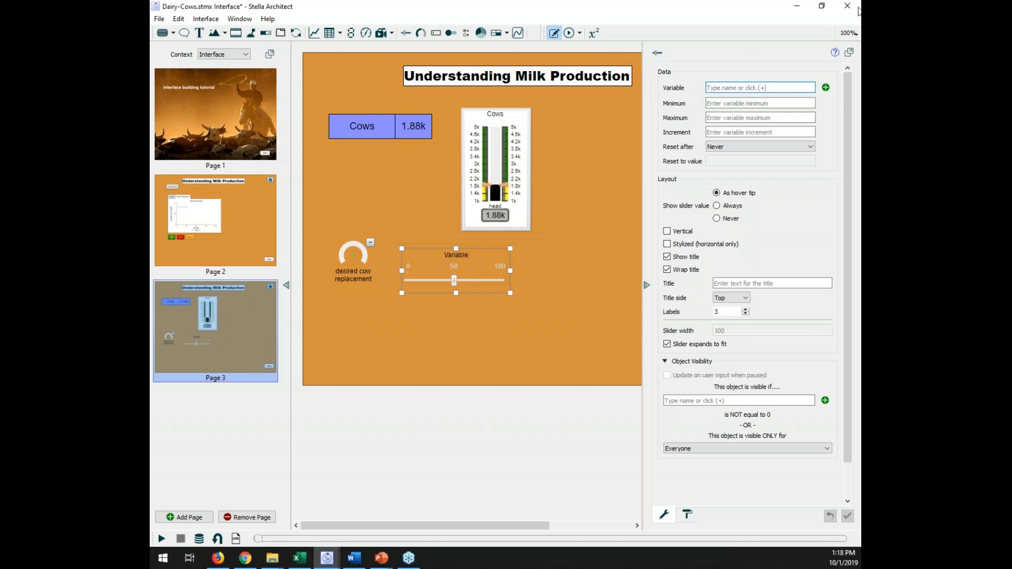
left_click(825, 88)
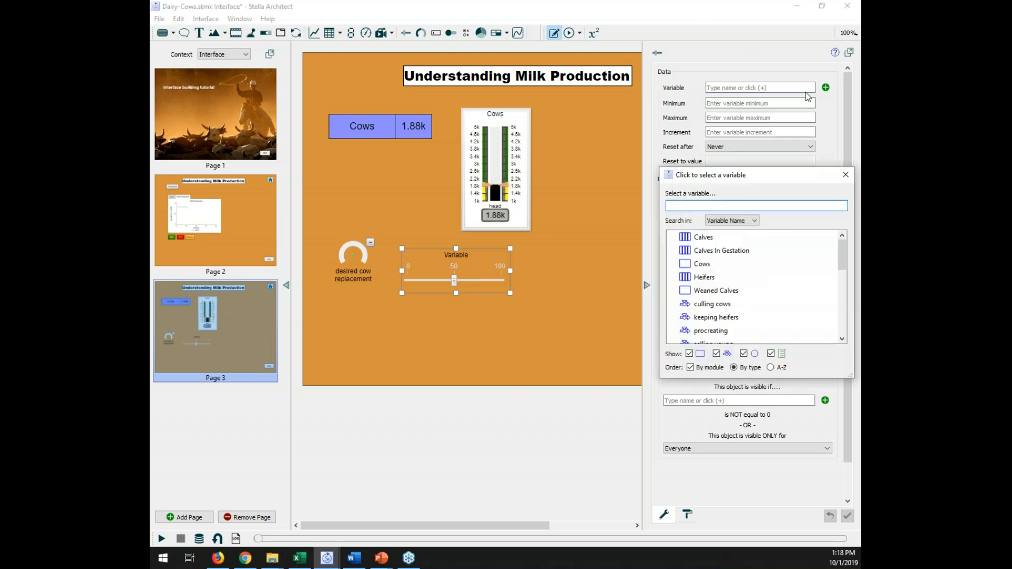
type("in")
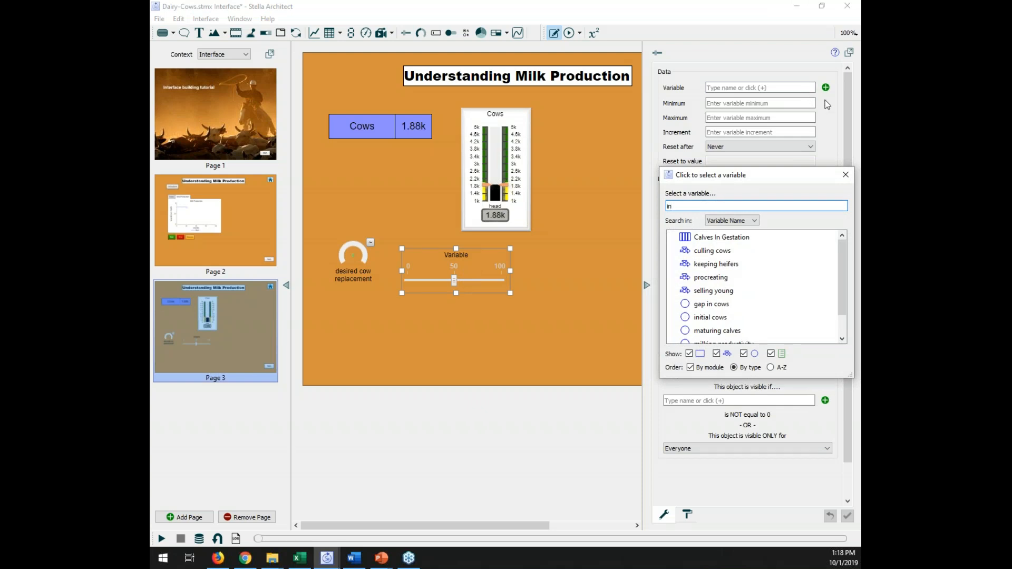
left_click(718, 318)
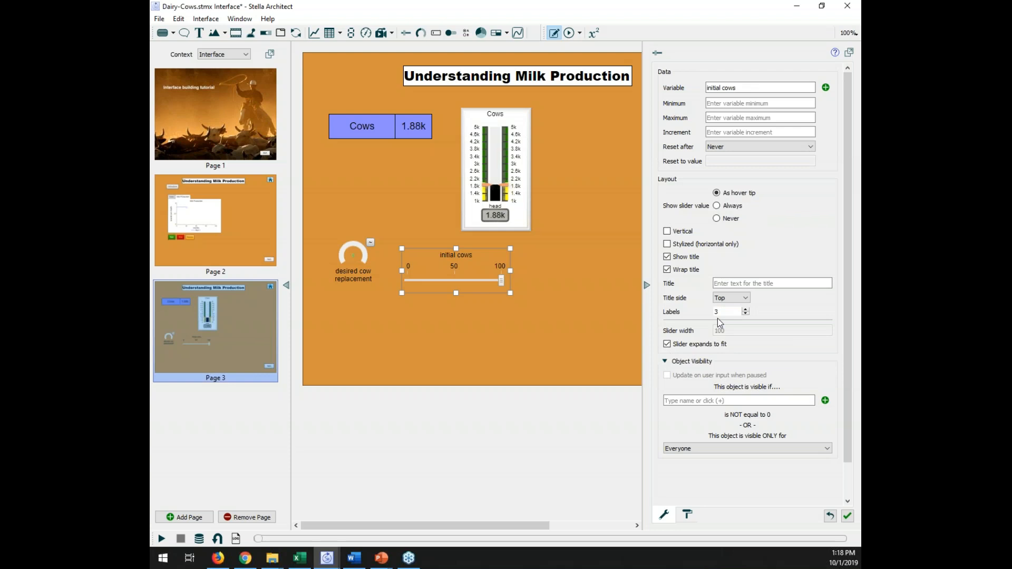
left_click(351, 259)
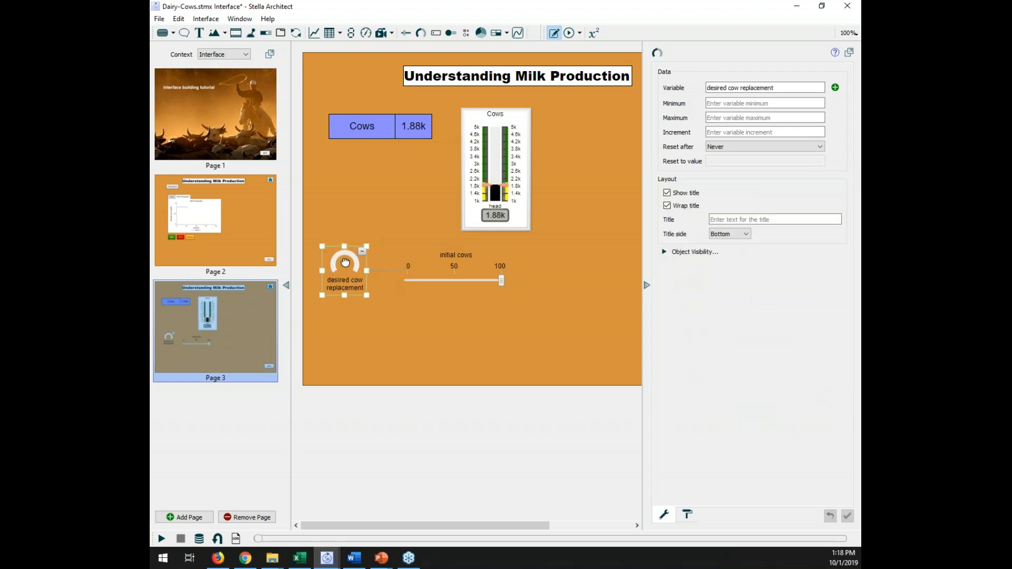
left_click_drag(348, 263, 348, 261)
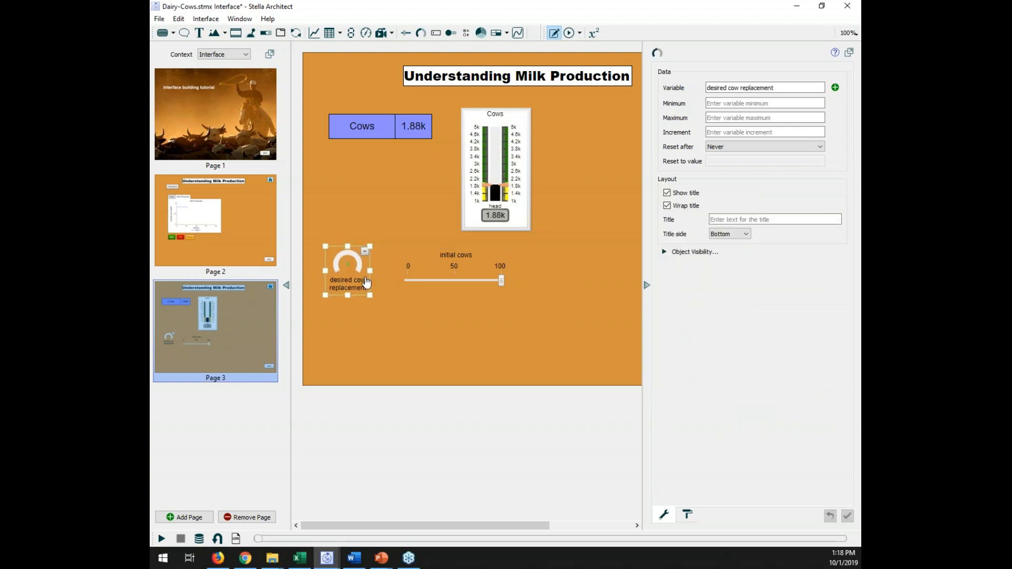
left_click(455, 274)
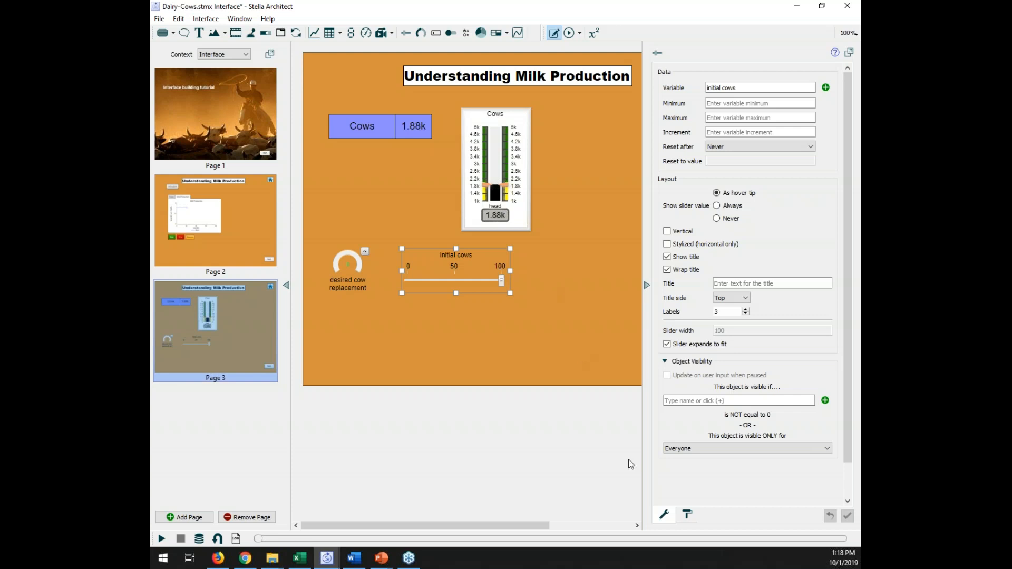
left_click(687, 517)
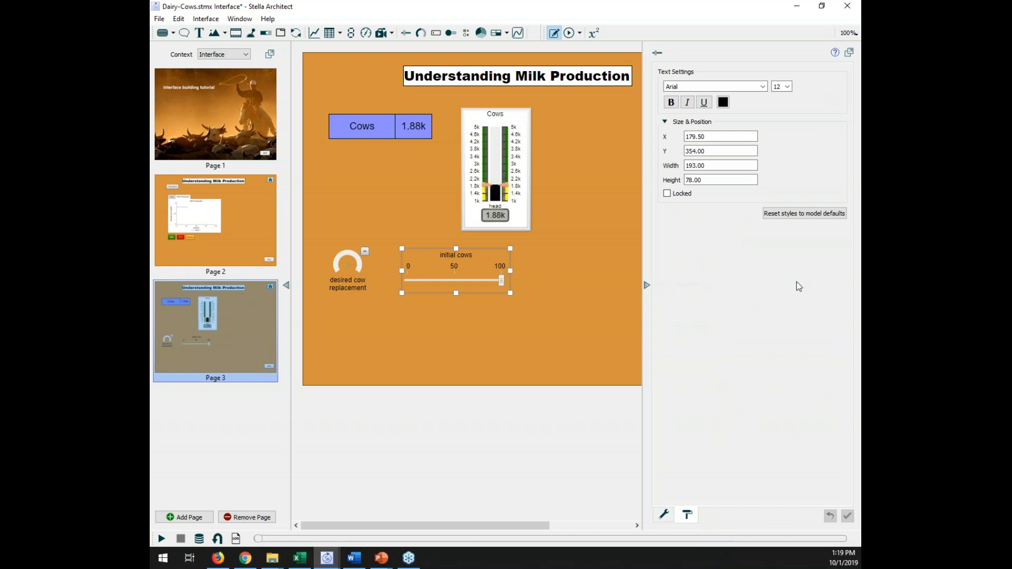
left_click(723, 103)
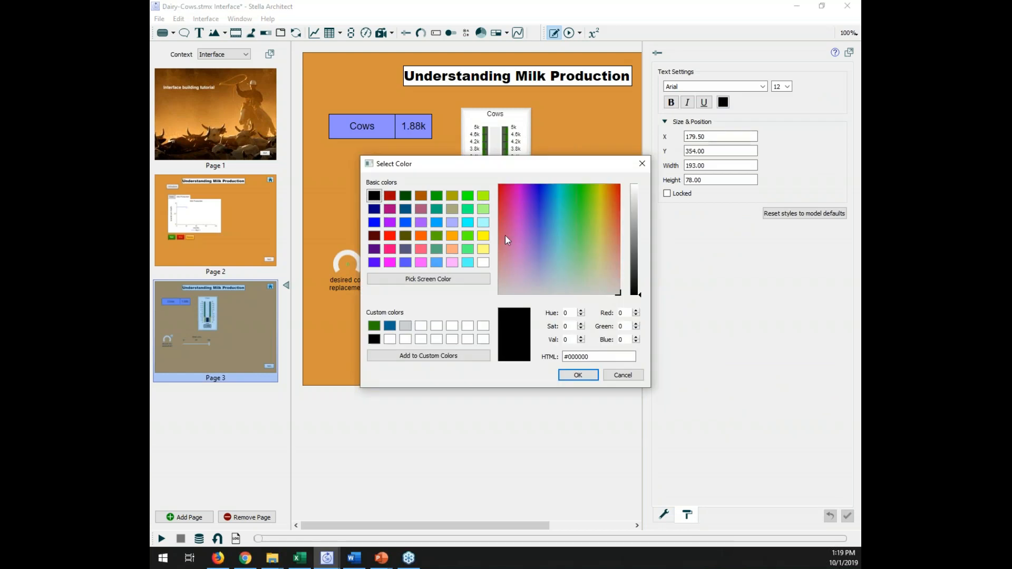
left_click(622, 378)
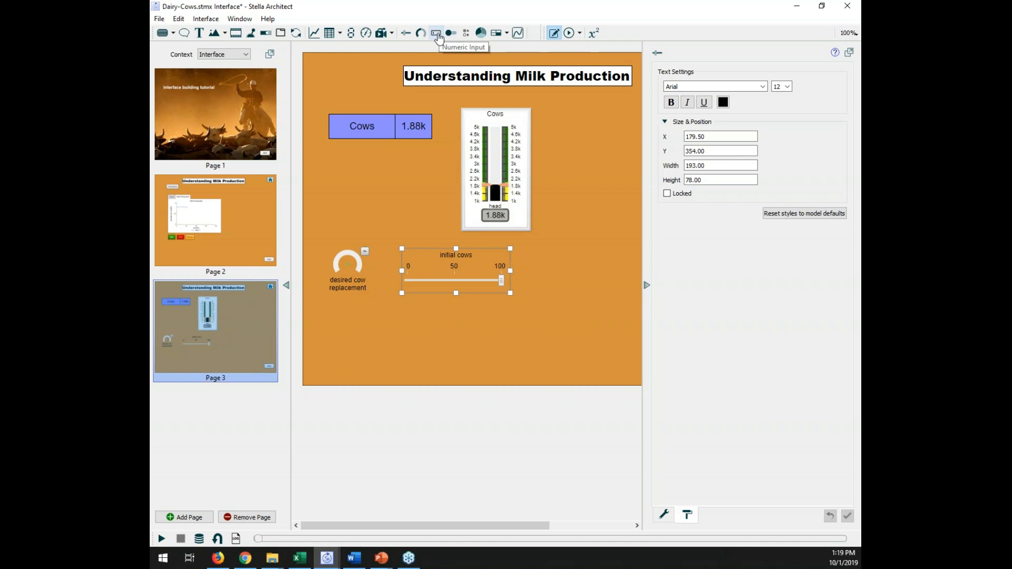
Add a numeric input for the average life span variable beside the initial cows slider on Page 3
left_click(647, 285)
left_click(436, 35)
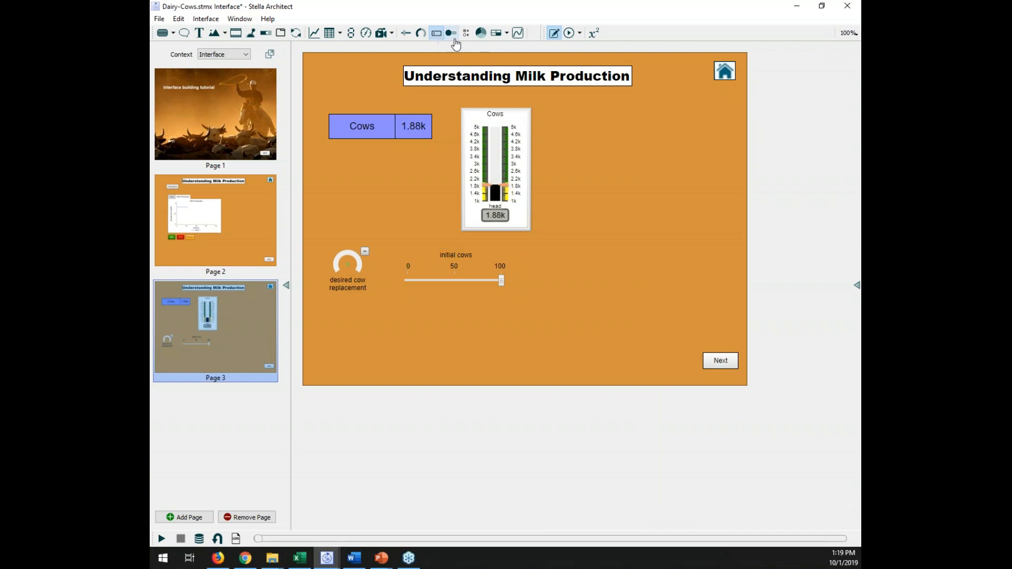
left_click(604, 269)
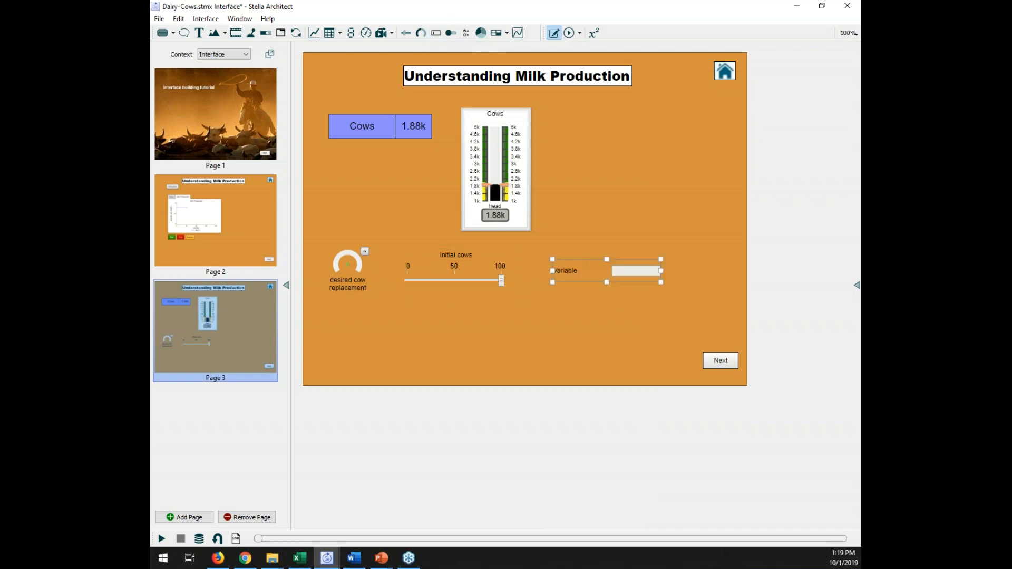
double_click(597, 278)
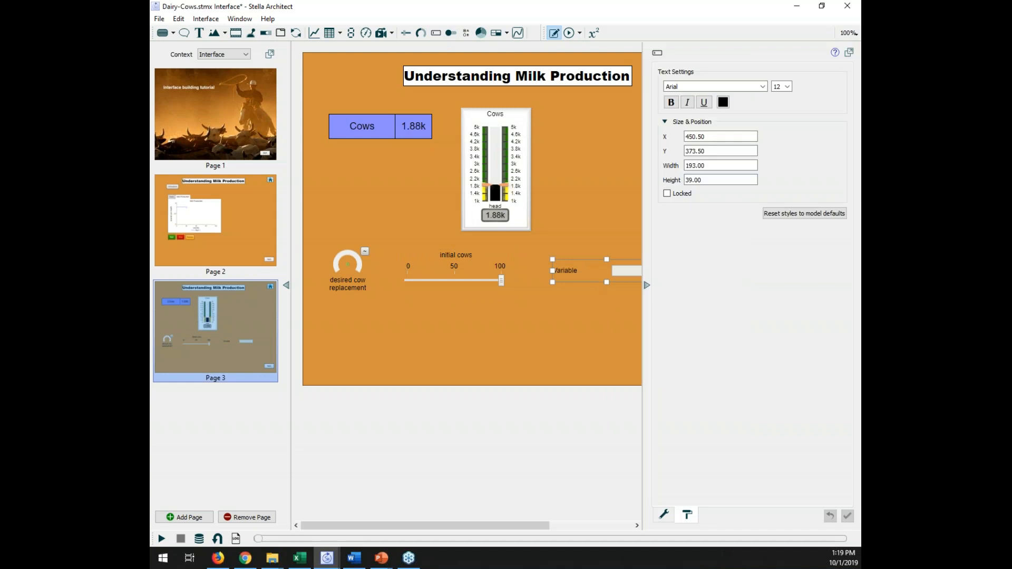
left_click(664, 513)
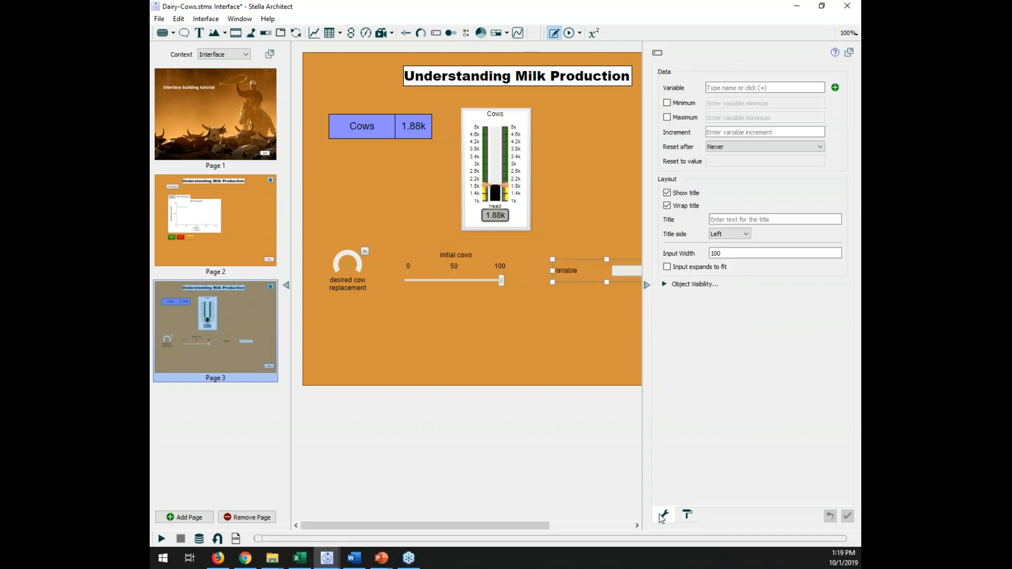
left_click(835, 88)
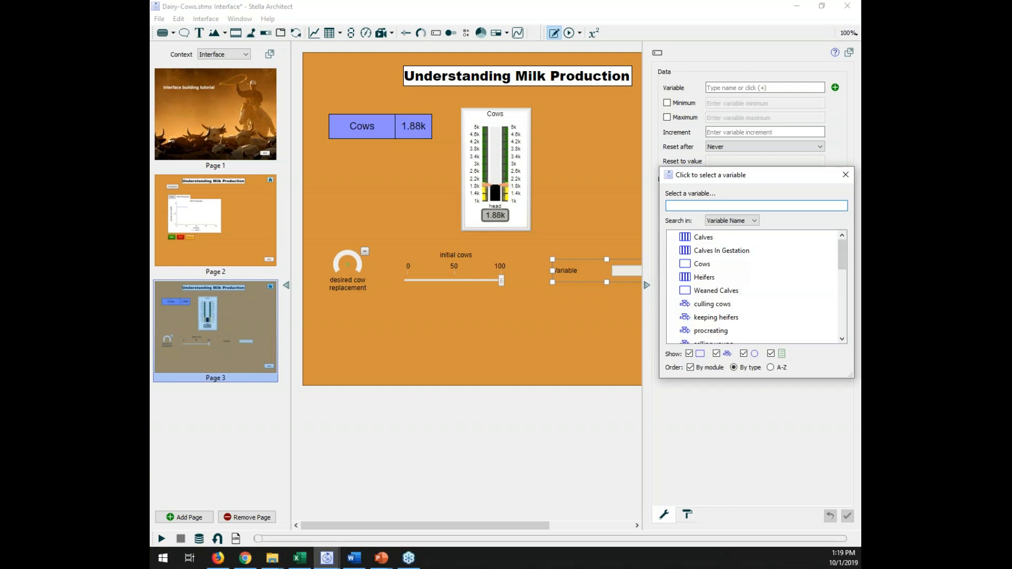
type("av")
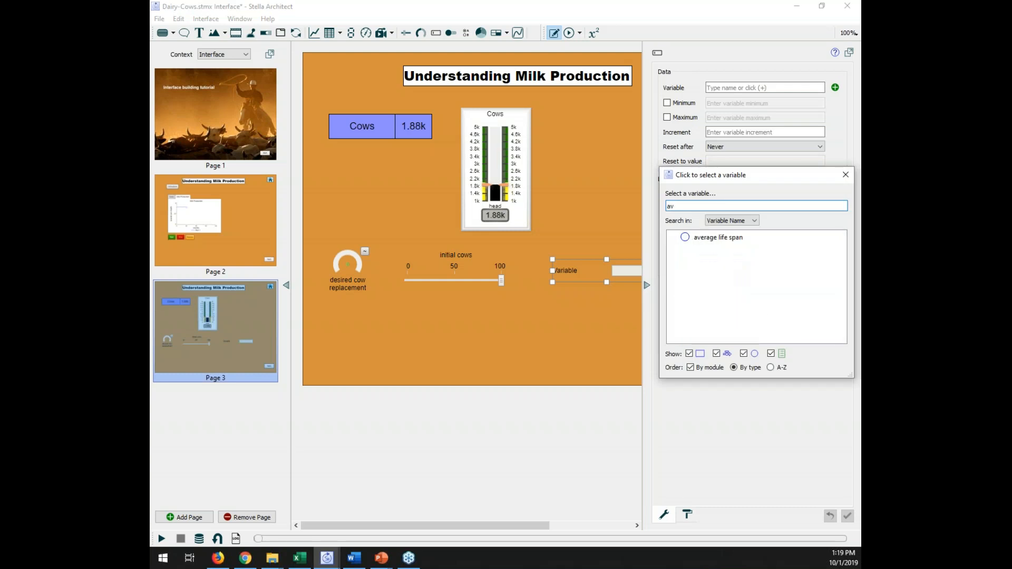
left_click(702, 242)
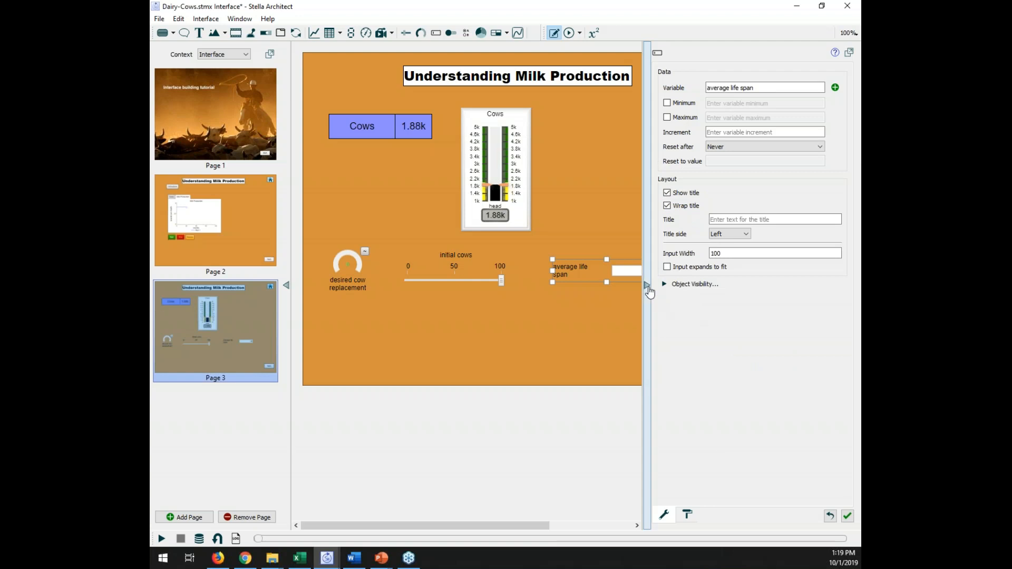
left_click(649, 288)
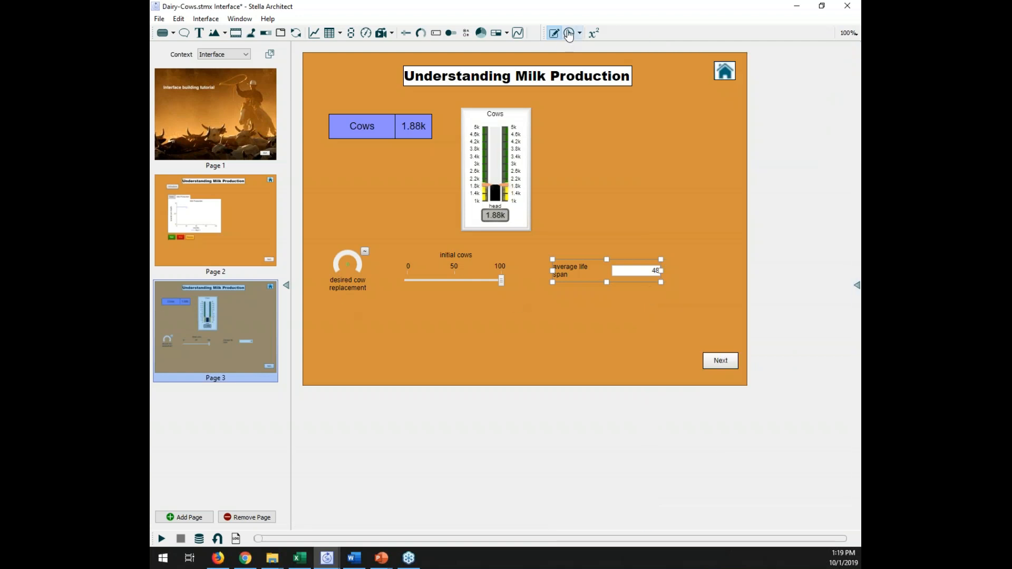
left_click(570, 34)
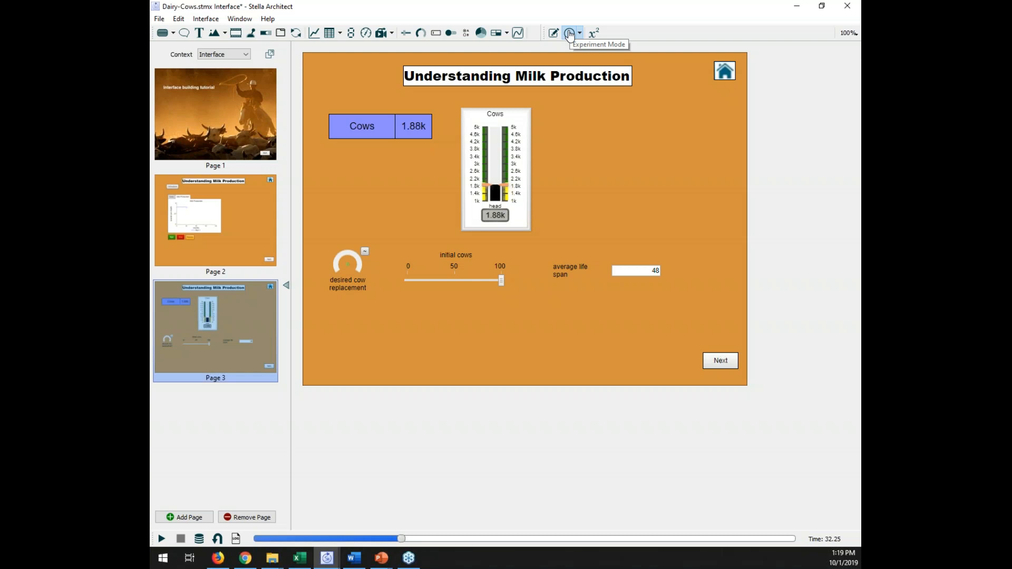
left_click(554, 35)
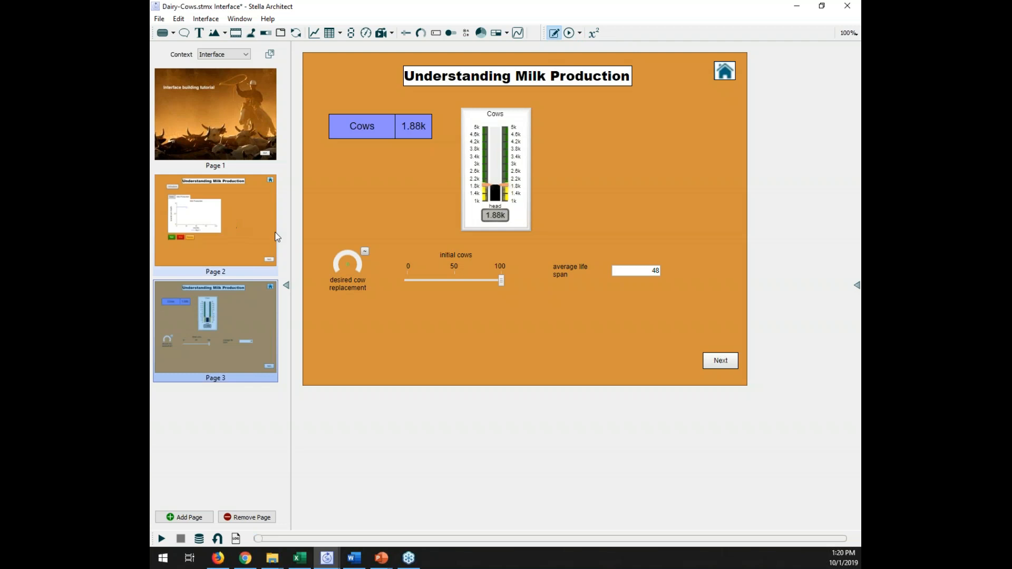
Copy the Run, Stop and Restore buttons from Page 2 to Page 3 and place them below the initial cows slider
left_click(241, 234)
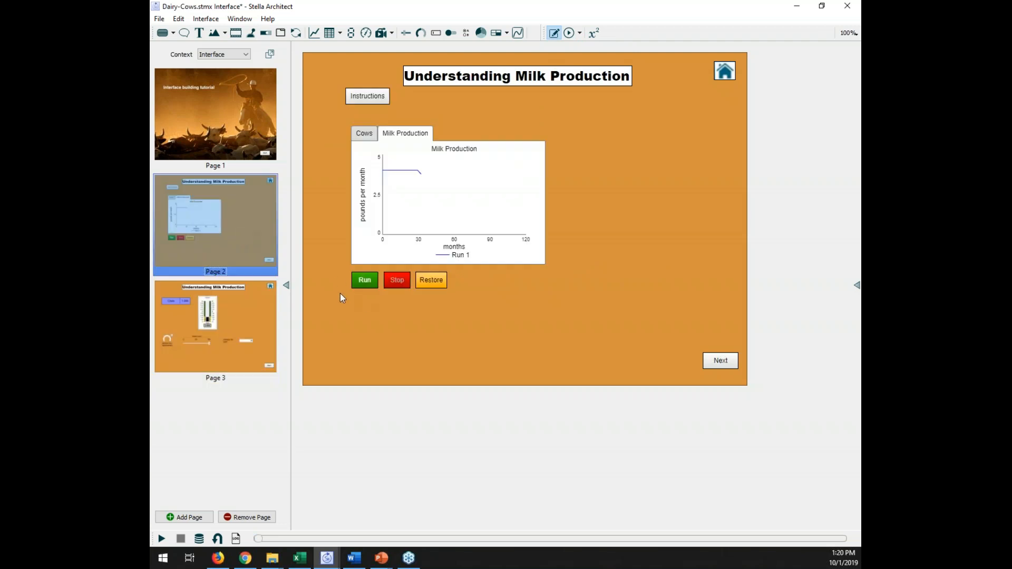
left_click_drag(386, 283, 473, 283)
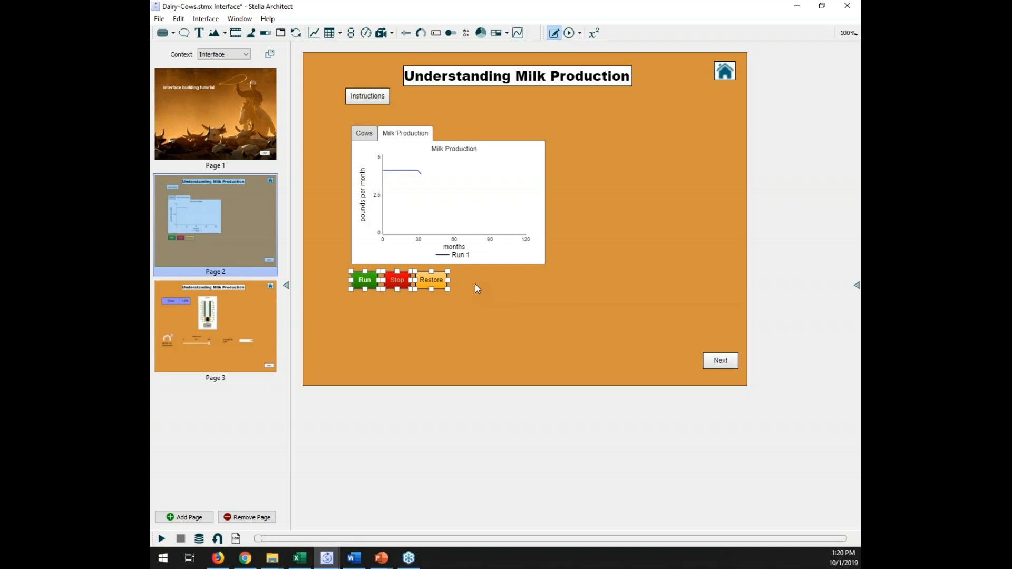
left_click(257, 346)
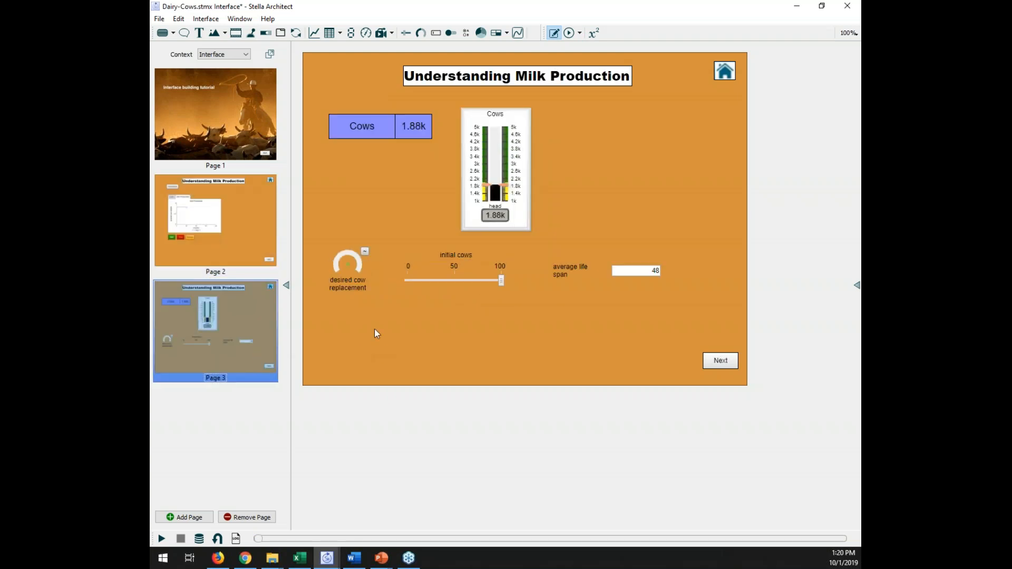
key("ctrl+v")
left_click_drag(413, 281, 467, 327)
left_click(492, 363)
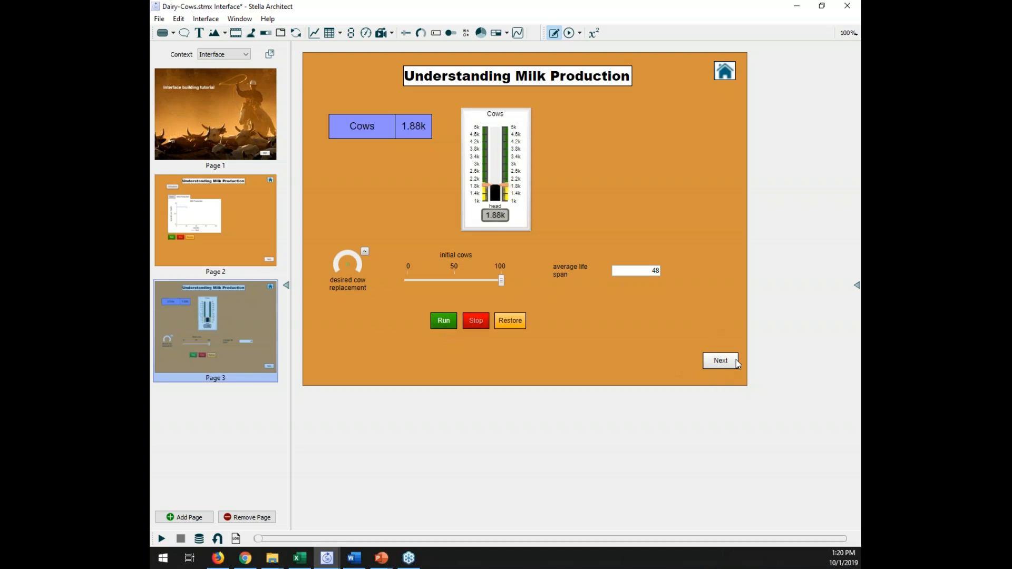
Add a button in the lower-left corner of Page 3 and label it "Go Back"
left_click(163, 34)
left_click(328, 366)
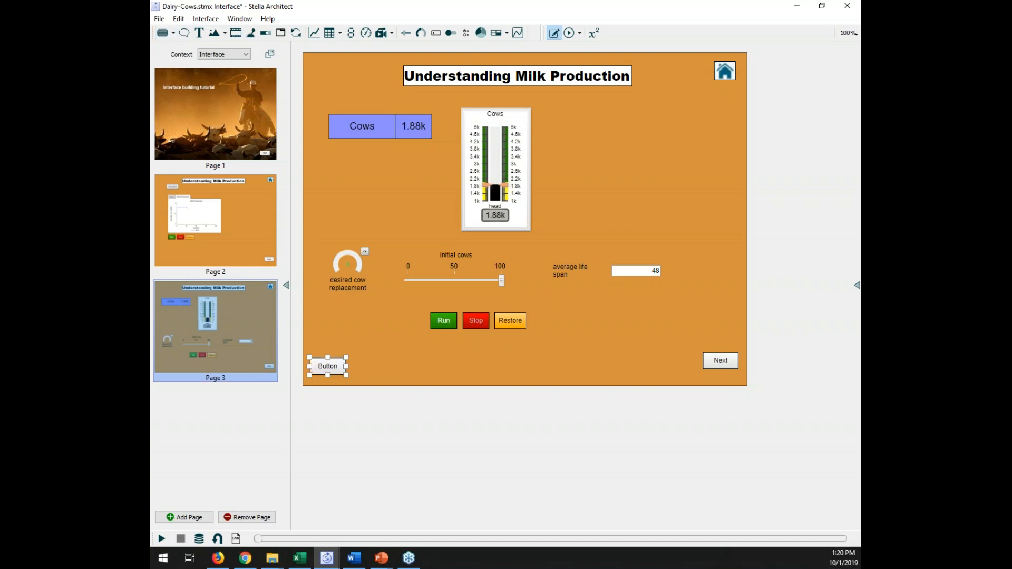
double_click(327, 366)
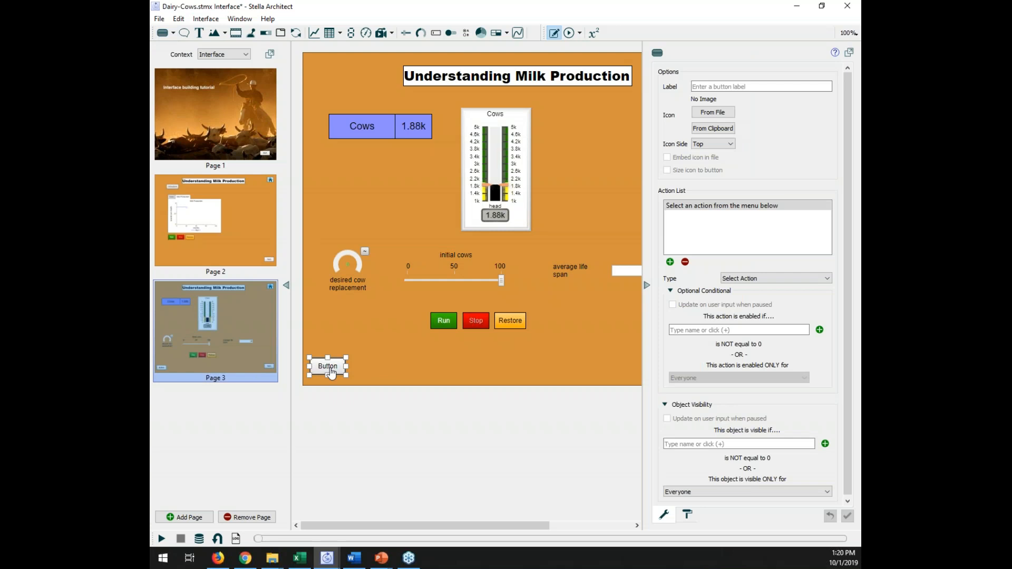
left_click(782, 86)
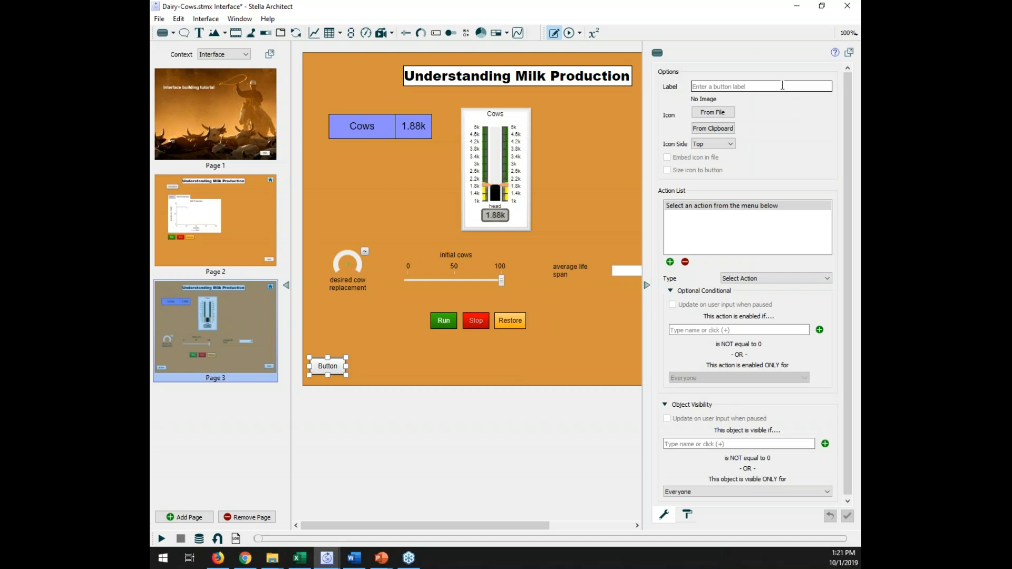
type("Go ")
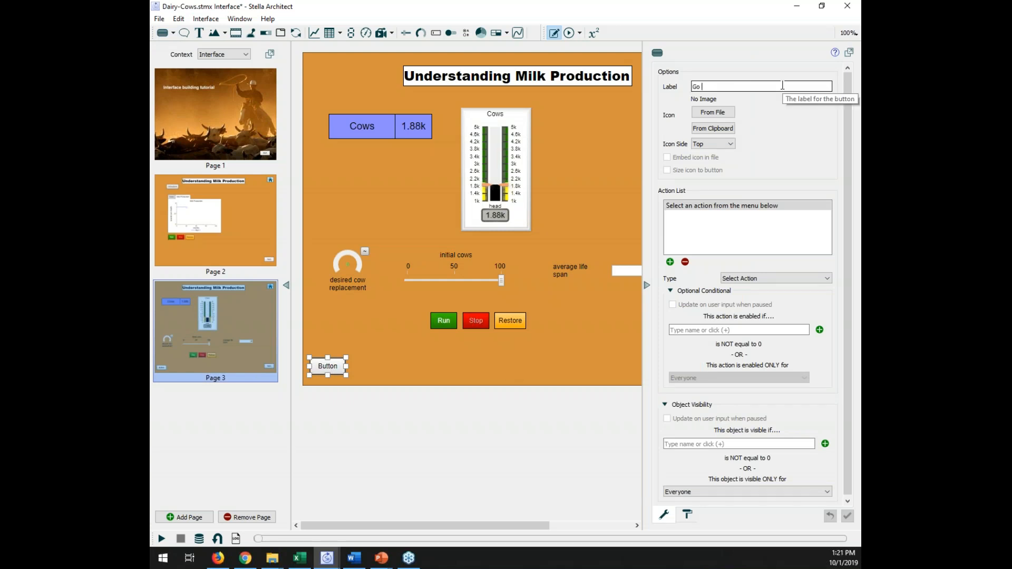
type("Back")
Give the Go Back button a Navigate to Page action that leads to the Previous Page, and apply it
left_click(755, 277)
scroll(780, 298, "down", 1)
scroll(786, 302, "down", 2)
scroll(787, 301, "down", 4)
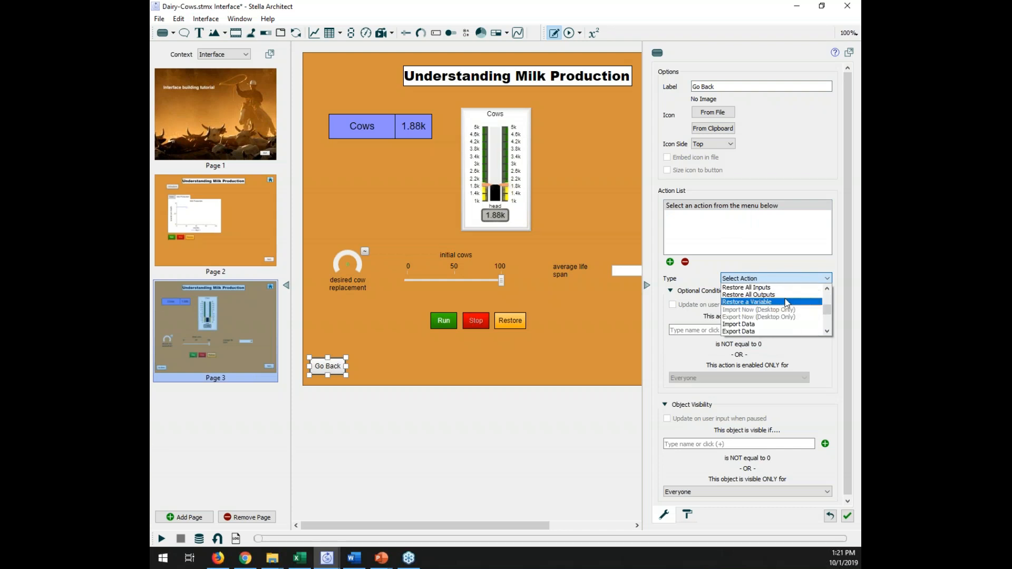
scroll(786, 302, "down", 1)
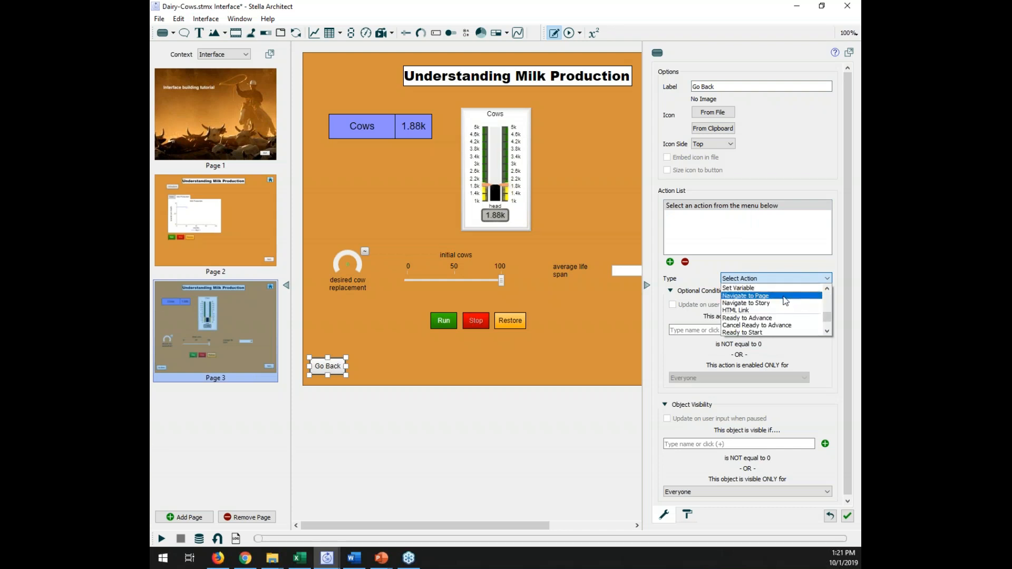
left_click(784, 300)
left_click(779, 293)
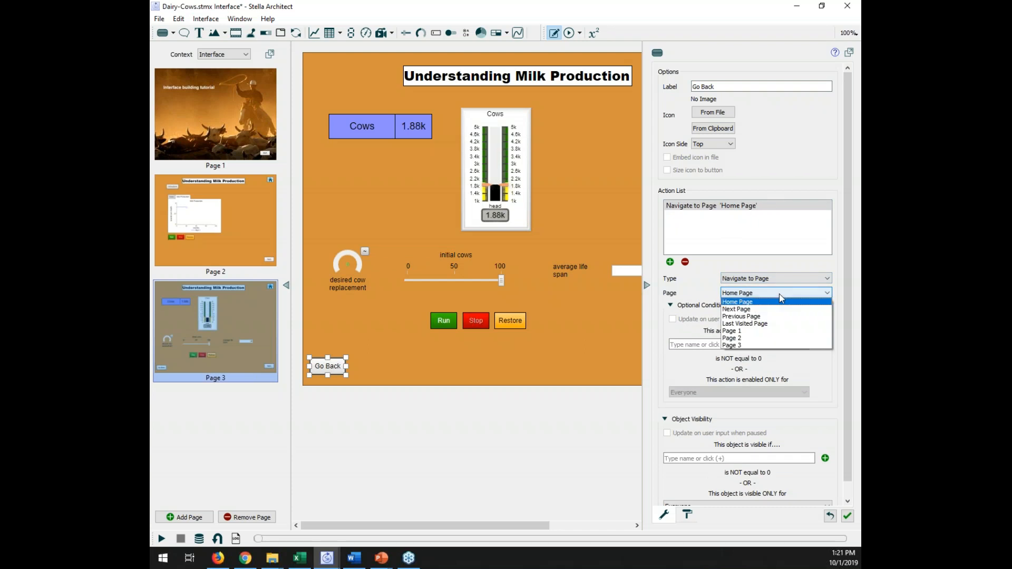
left_click(752, 317)
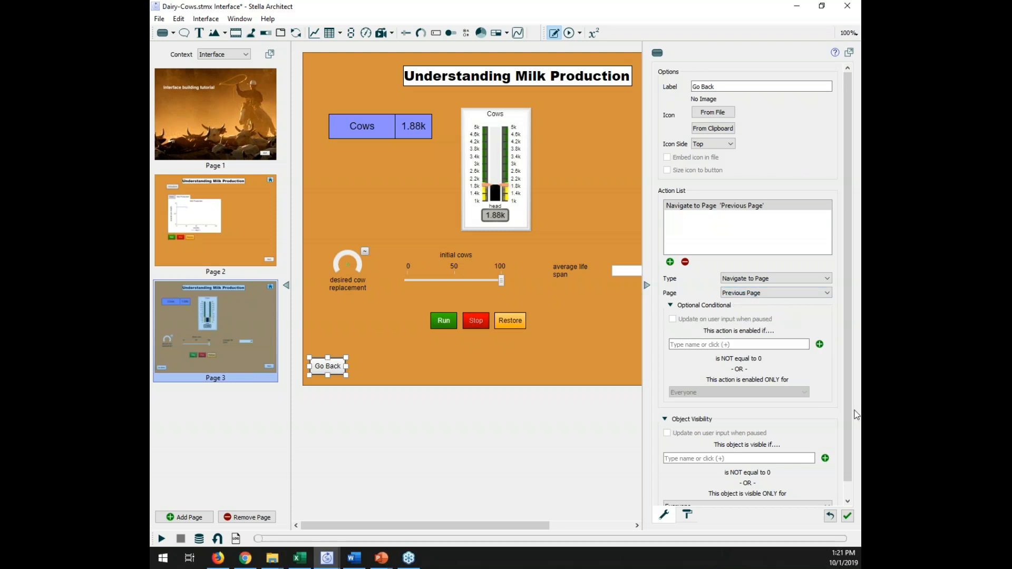
left_click(846, 517)
left_click(647, 287)
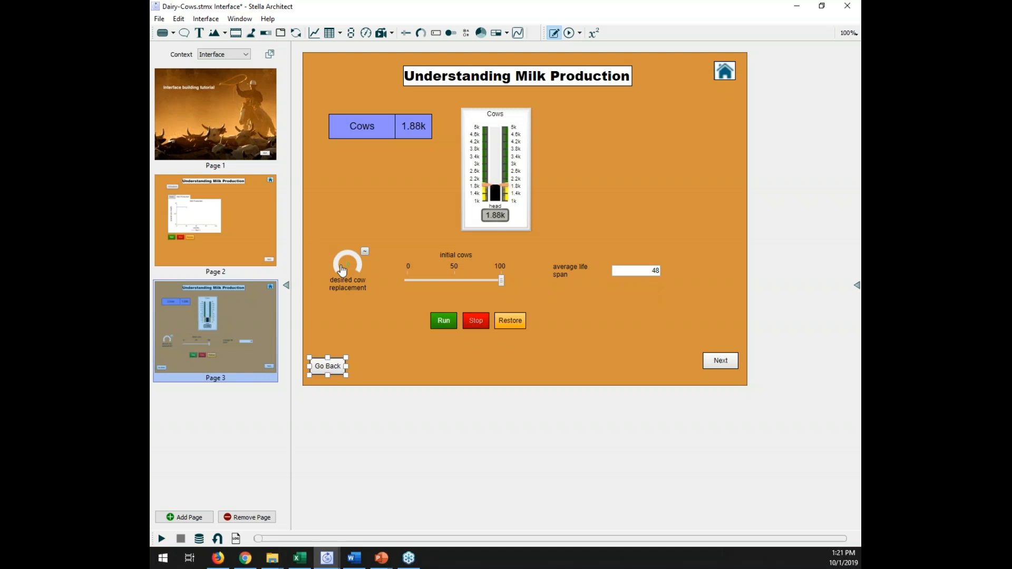
Run the model from Page 3 in experiment mode and dismiss the pop-up message
left_click(569, 33)
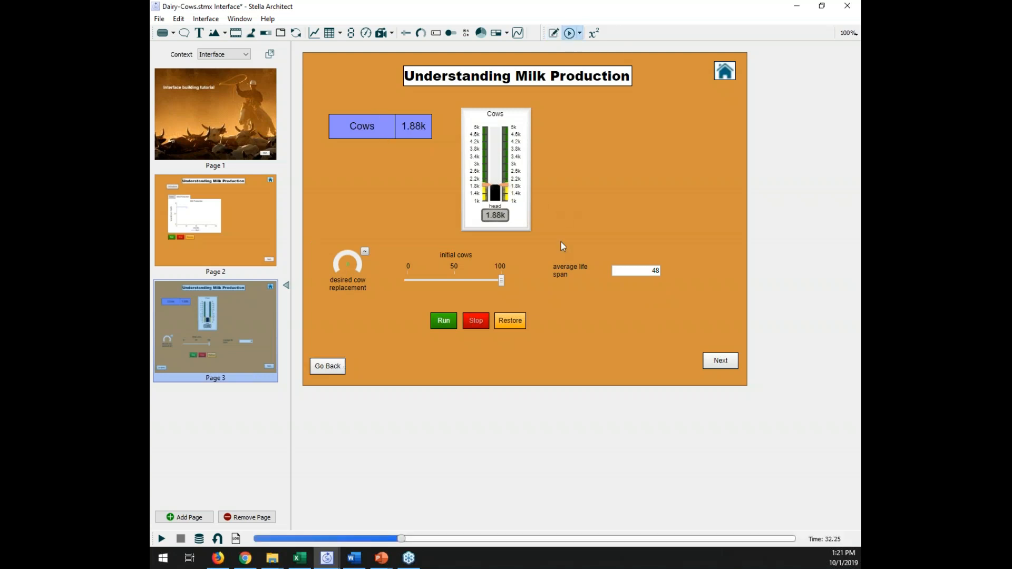
left_click(445, 323)
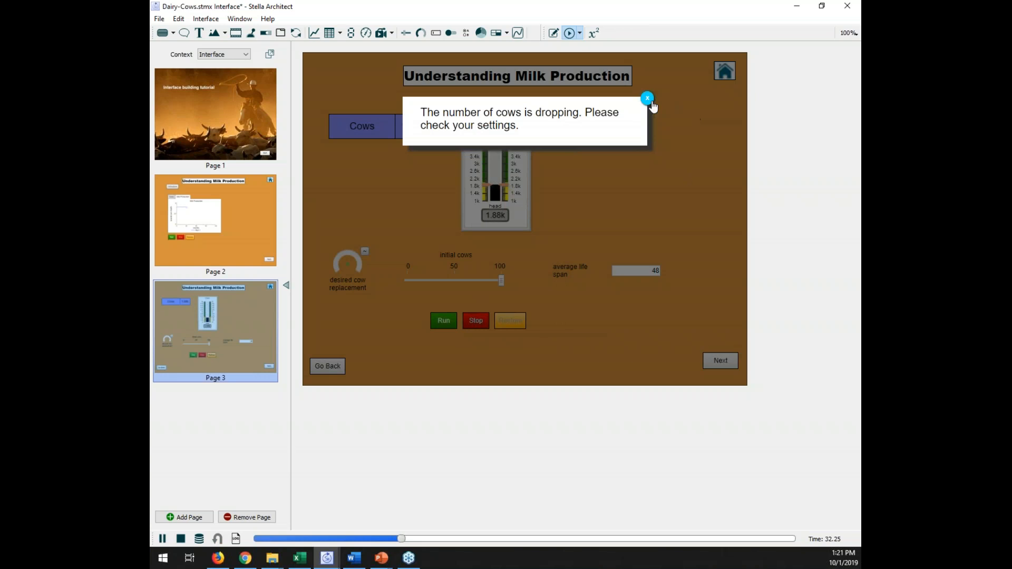
left_click(646, 99)
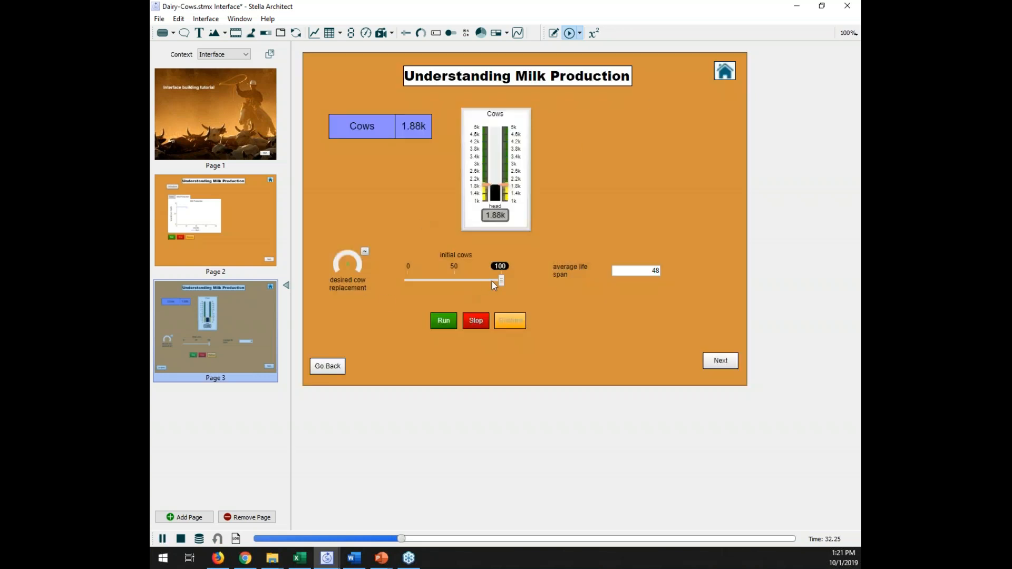
Give the initial cows slider a minimum of 1500 and a maximum of 3000
double_click(463, 276)
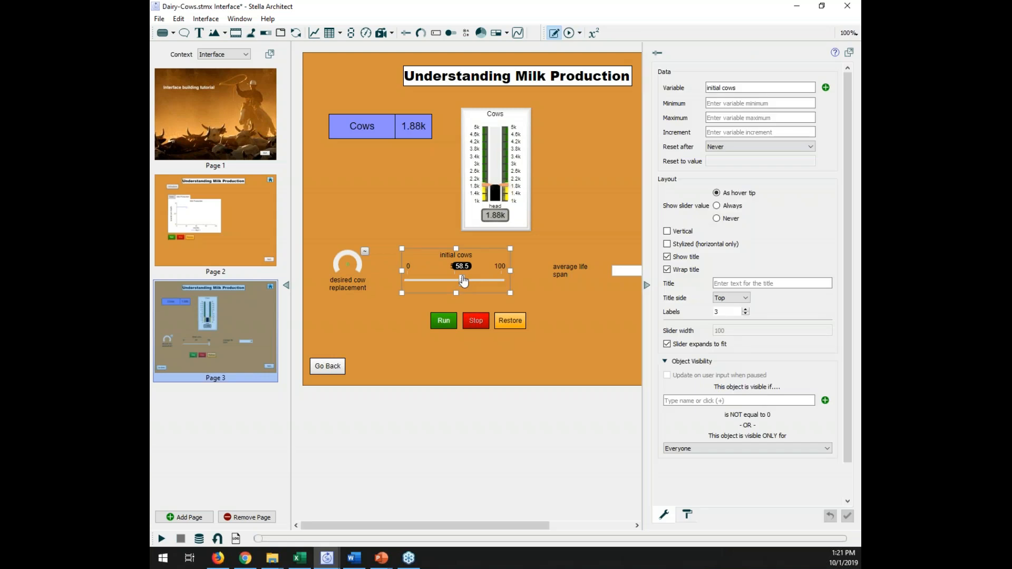
left_click(737, 118)
type("3000")
left_click(747, 103)
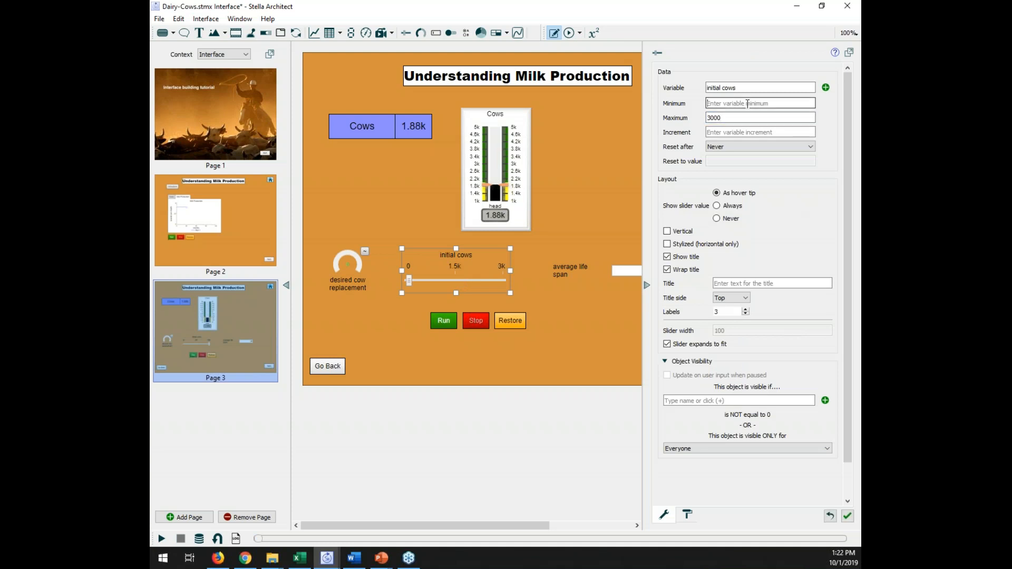
type("1500")
left_click(647, 286)
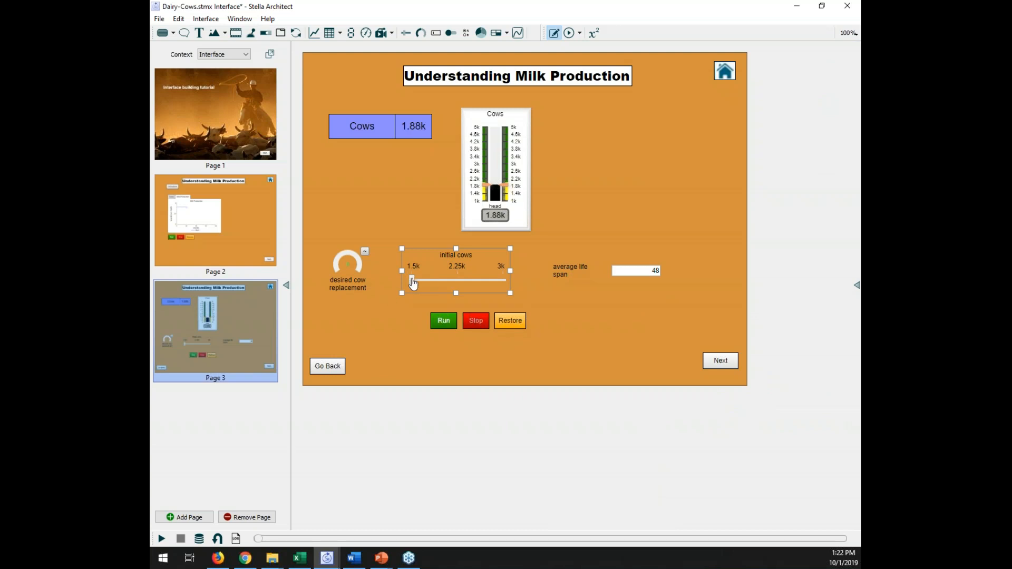
Set the initial cows slider to about 2.25k in experiment mode and run the simulation
left_click(564, 270)
left_click(568, 33)
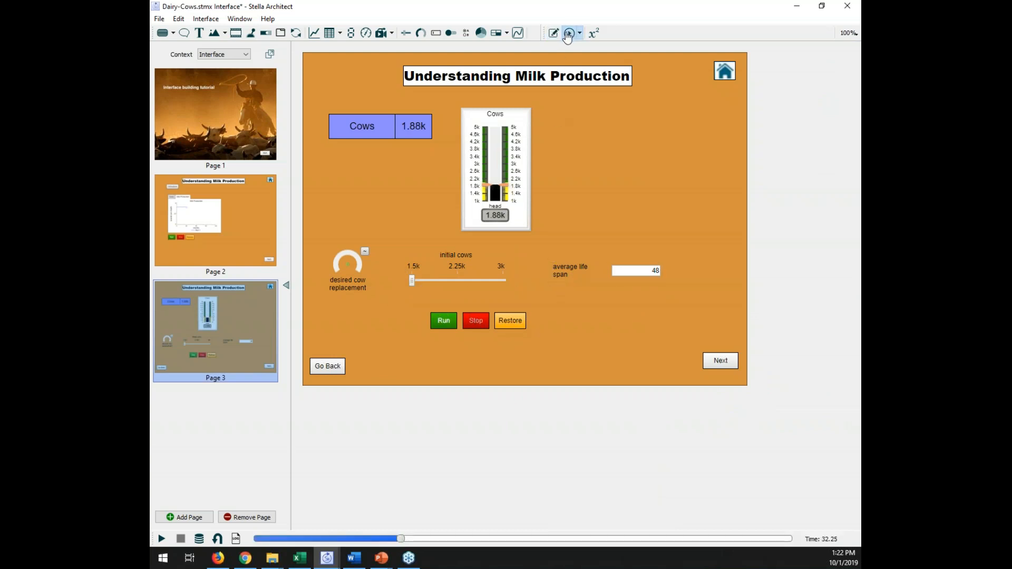
left_click_drag(411, 281, 457, 285)
left_click(445, 322)
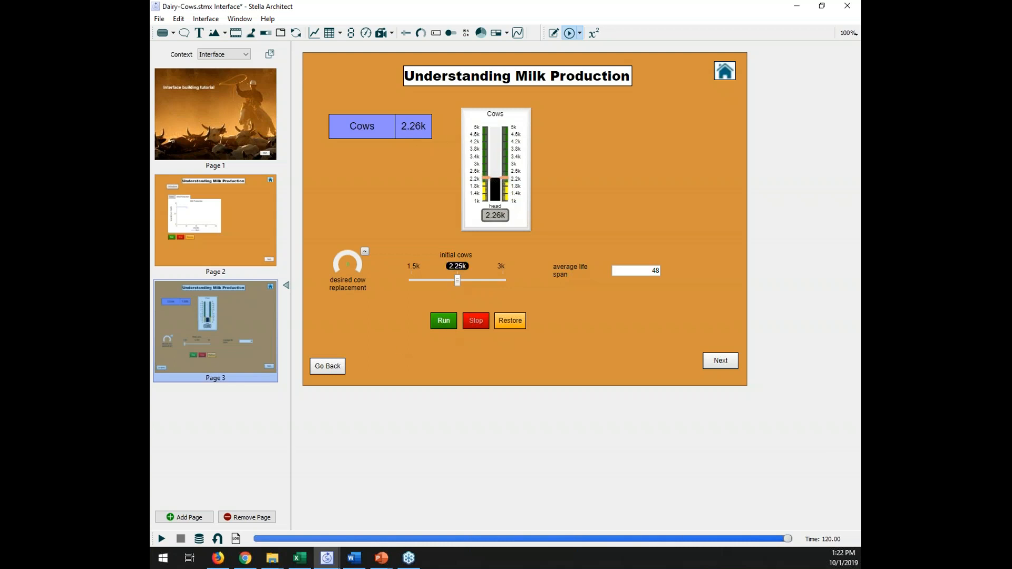
Raise the initial cows slider to midway between 2.25k and 3k, turn up the desired cow replacement knob, and run the simulation
left_click_drag(457, 280, 482, 281)
left_click_drag(347, 254, 350, 253)
left_click(443, 322)
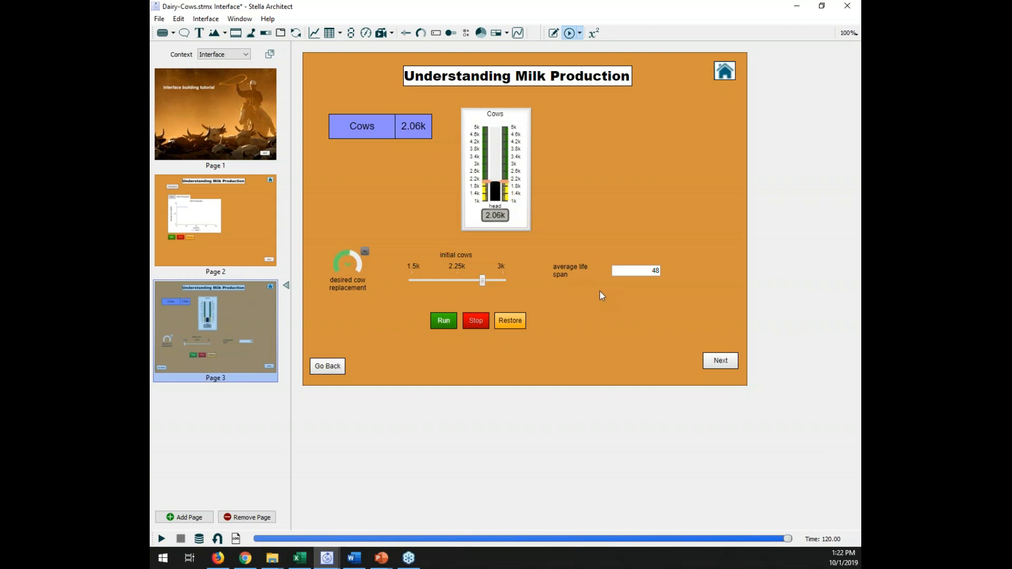
Set the average life span to 60 and run the simulation again
left_click(634, 272)
type("60")
left_click(445, 324)
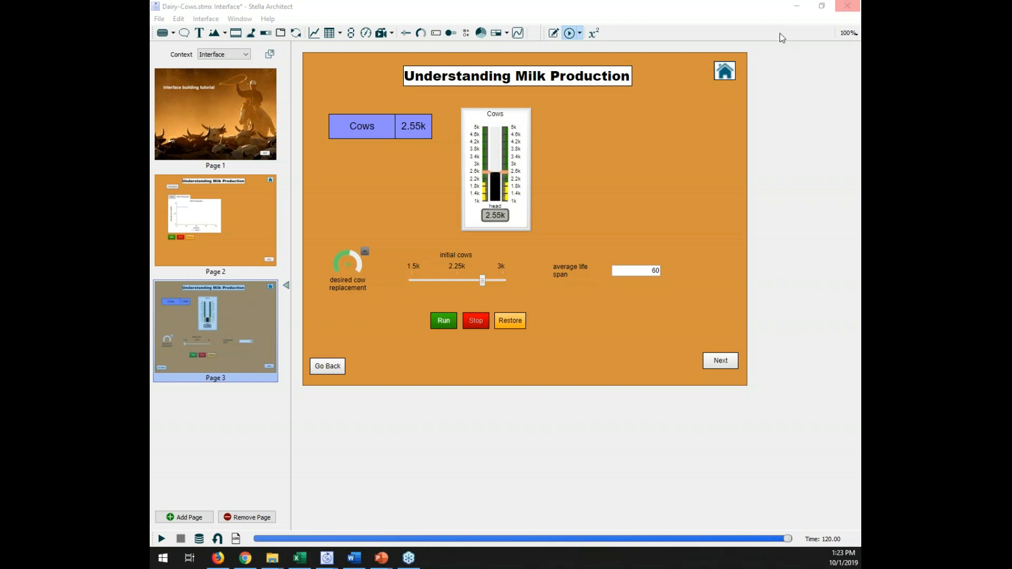
Add a new button to Page 2 above and beside the graph, and open its properties
left_click(245, 233)
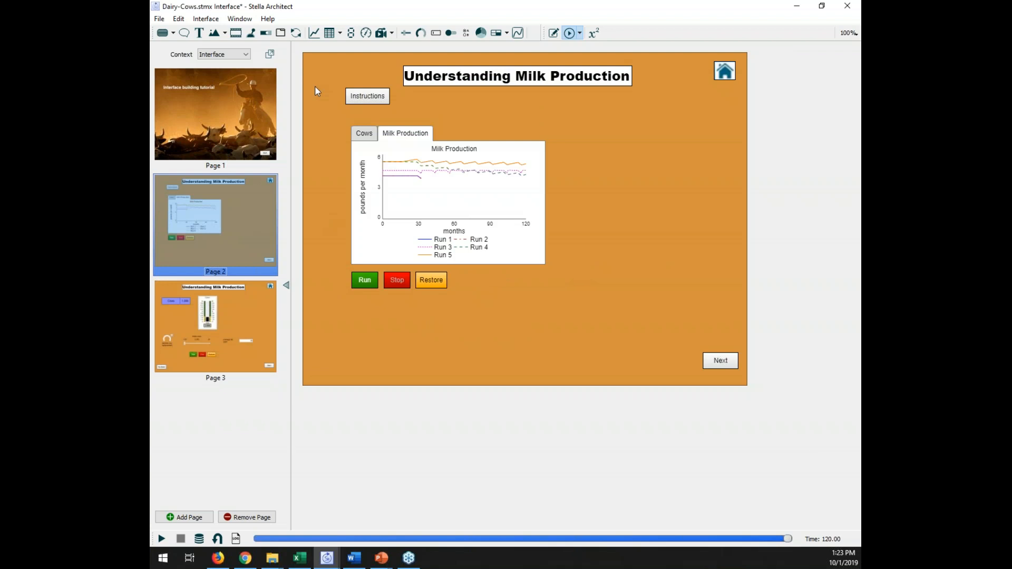
left_click(163, 34)
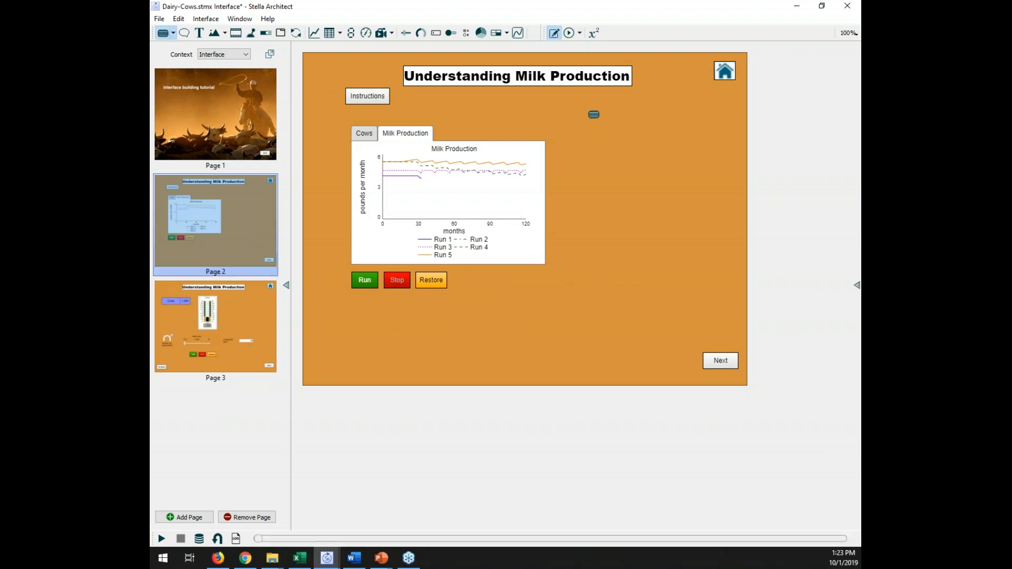
left_click(594, 114)
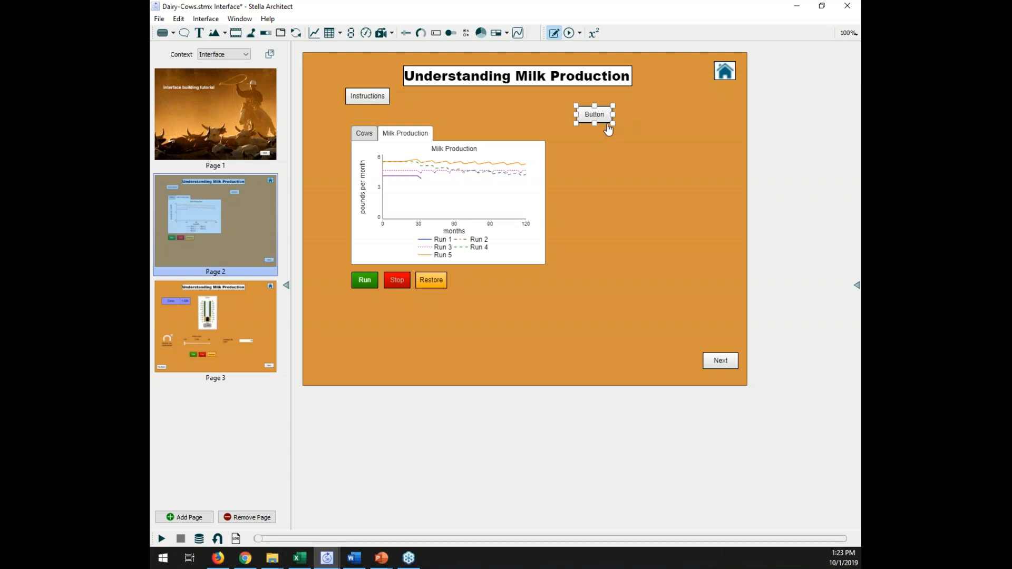
double_click(603, 123)
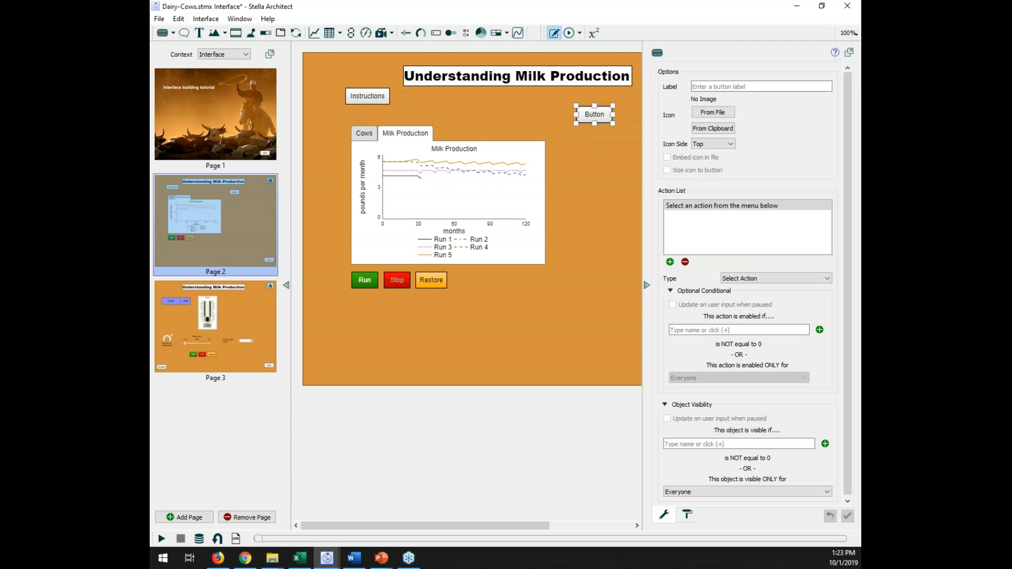
Give the new button the Start Stella Live action, and close its properties
left_click(765, 278)
left_click(765, 278)
left_click(767, 278)
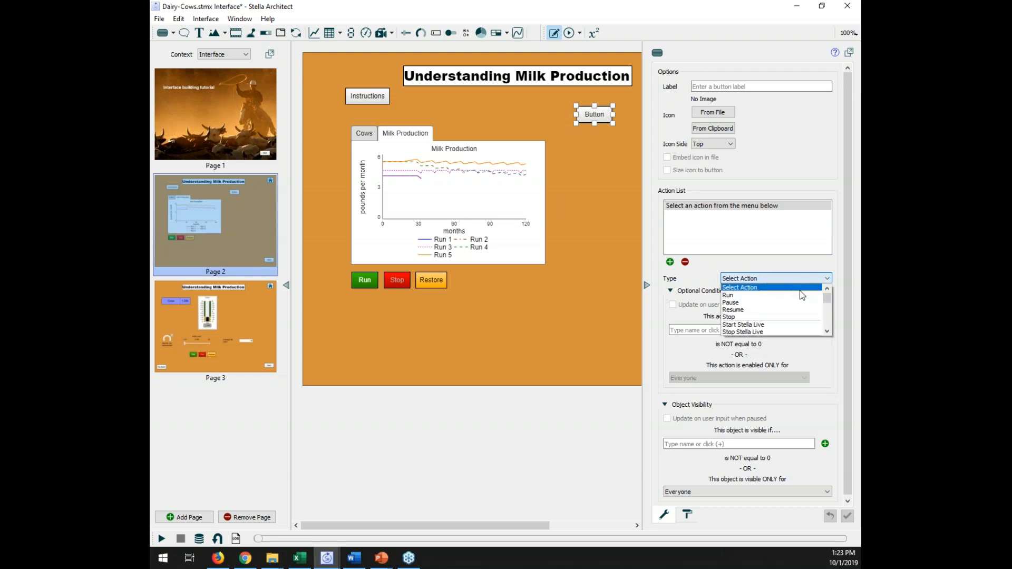
left_click(745, 326)
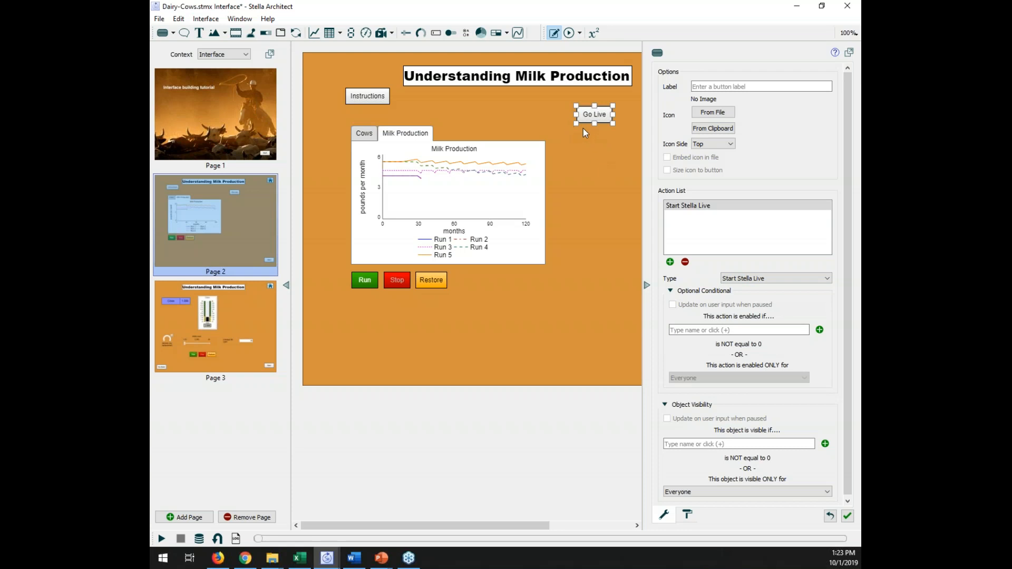
left_click(642, 285)
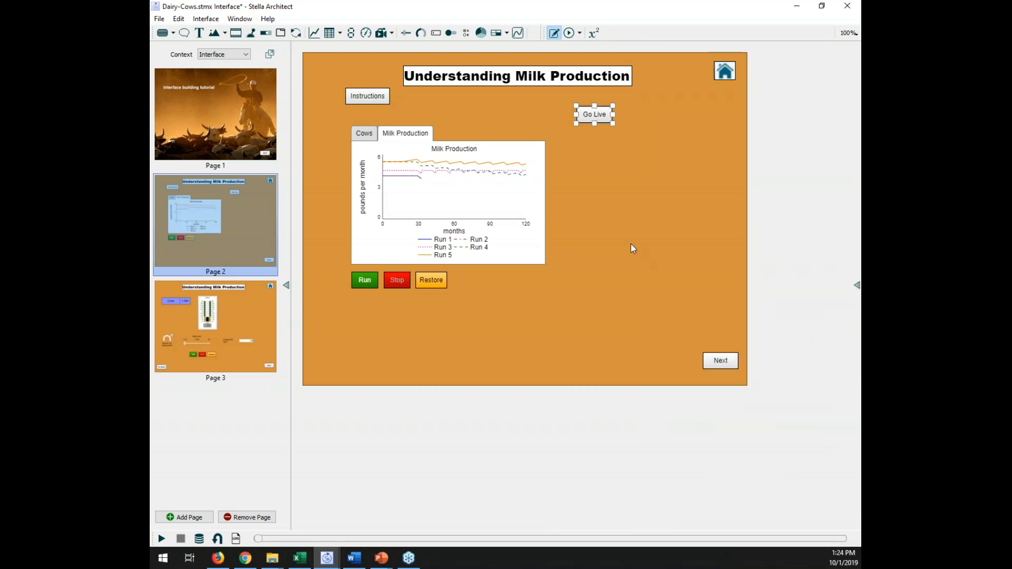
left_click(645, 167)
Copy the initial cows slider from Page 3 and paste it on Page 2 below the Go Live button
left_click(253, 308)
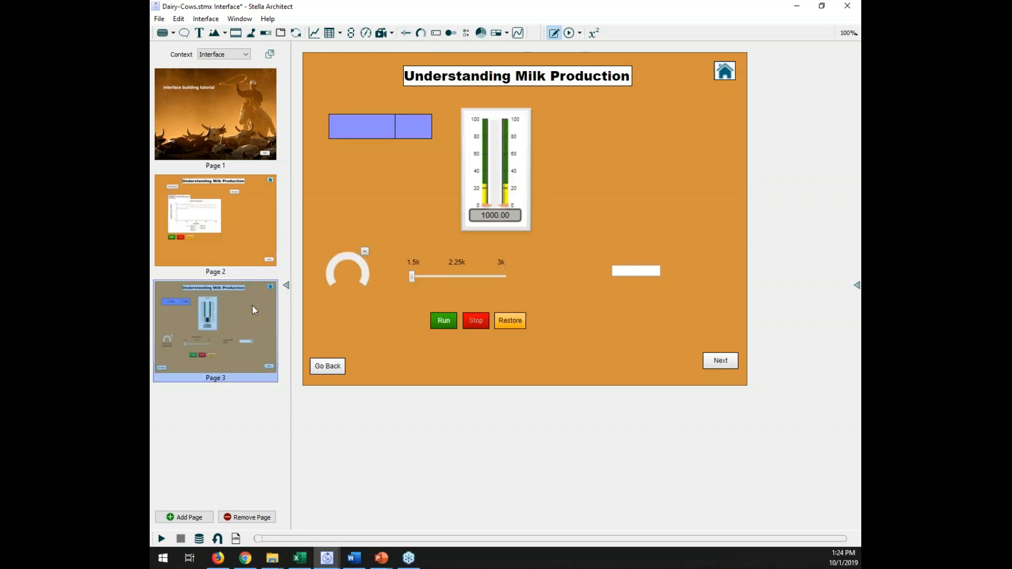
right_click(441, 272)
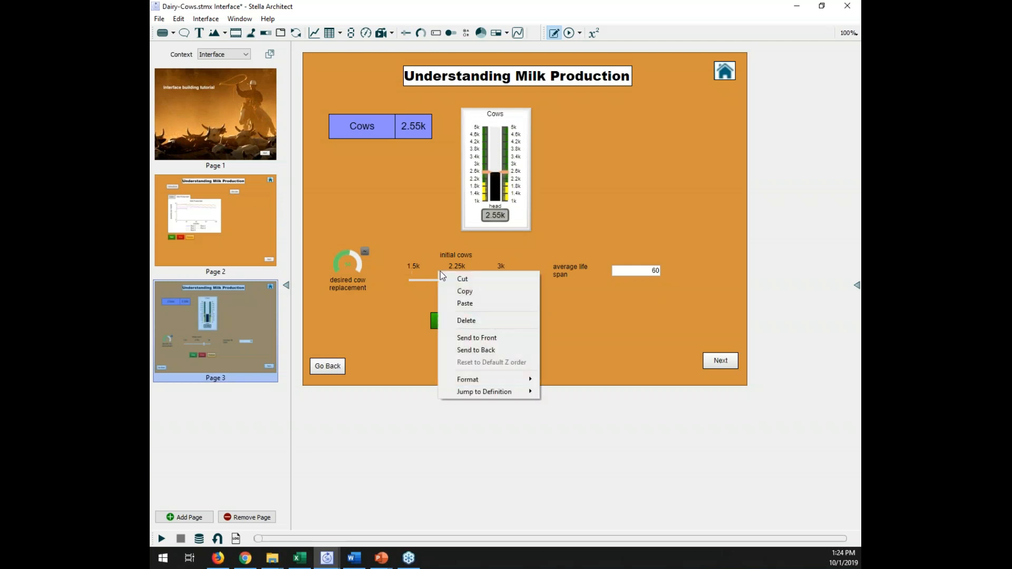
left_click(430, 264)
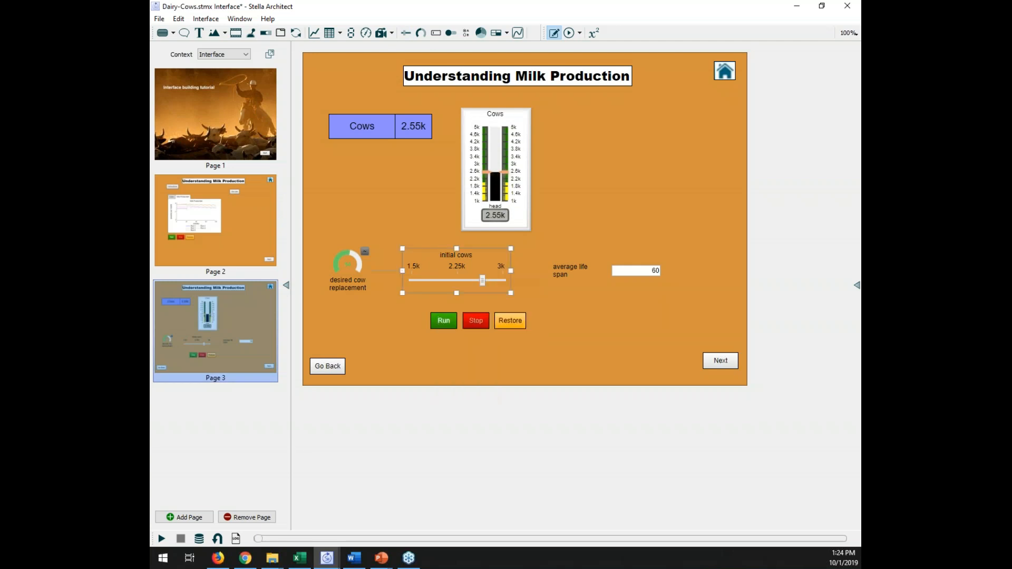
right_click(438, 273)
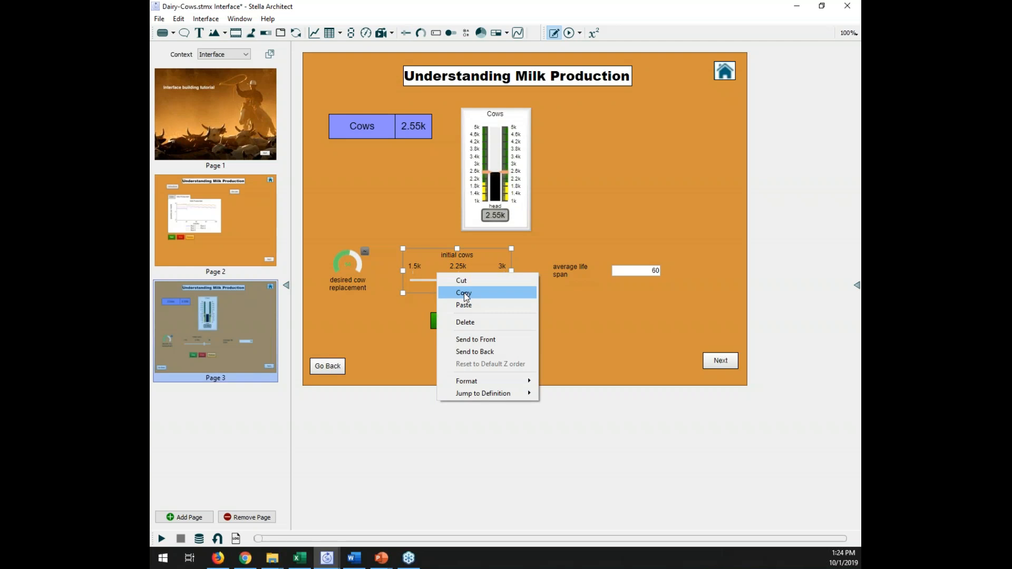
left_click(465, 293)
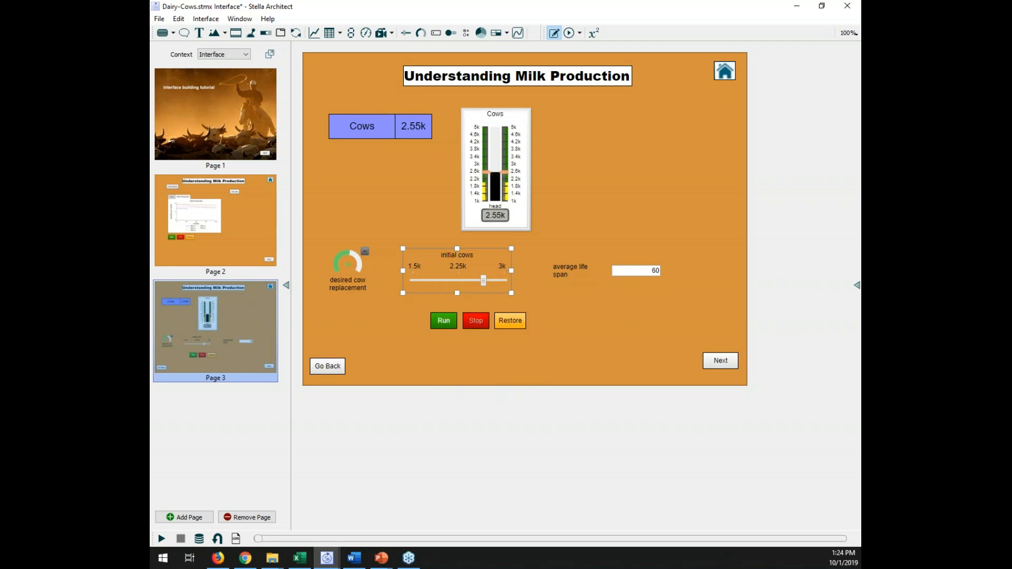
left_click(254, 226)
right_click(629, 168)
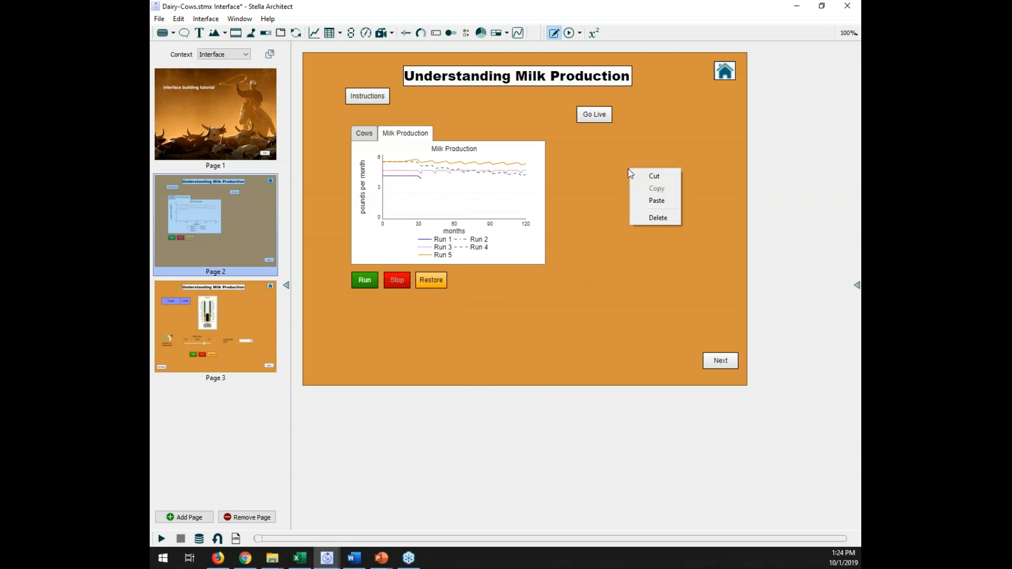
left_click(646, 200)
left_click(628, 227)
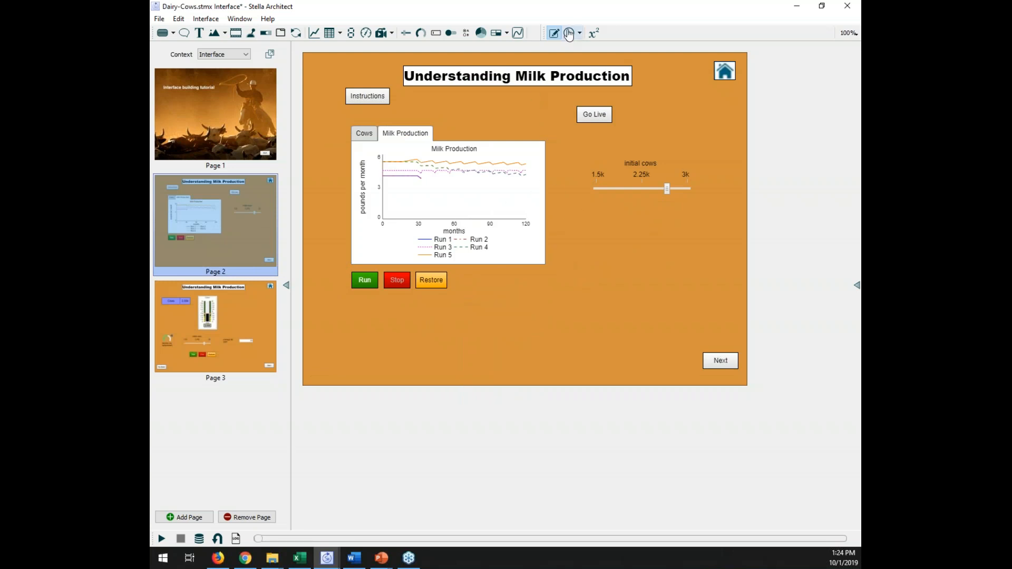
Restore the model and run it from Page 2 in experiment mode, dismissing the pop-up message and stopping the run back on Page 2
left_click(568, 35)
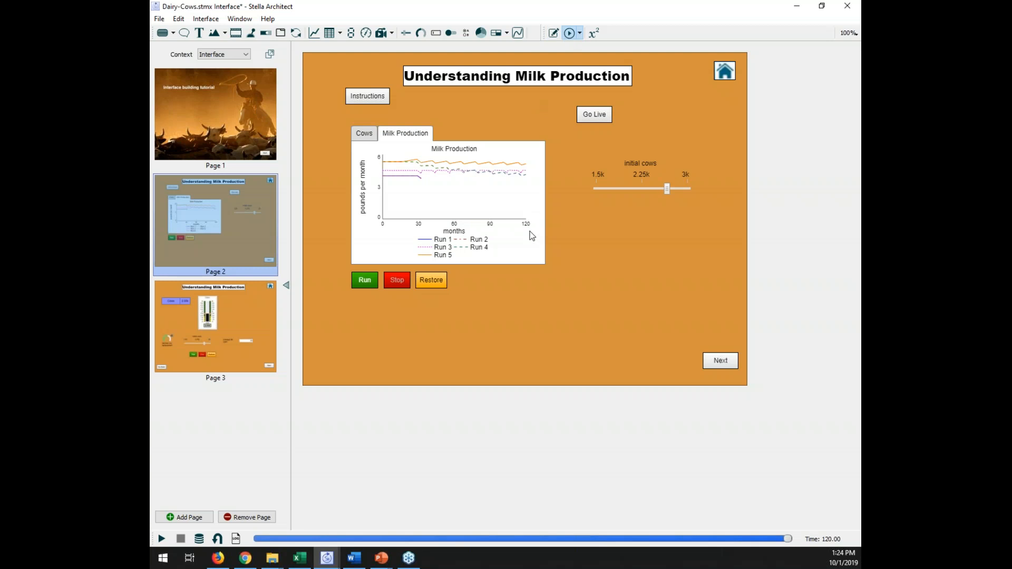
left_click(438, 283)
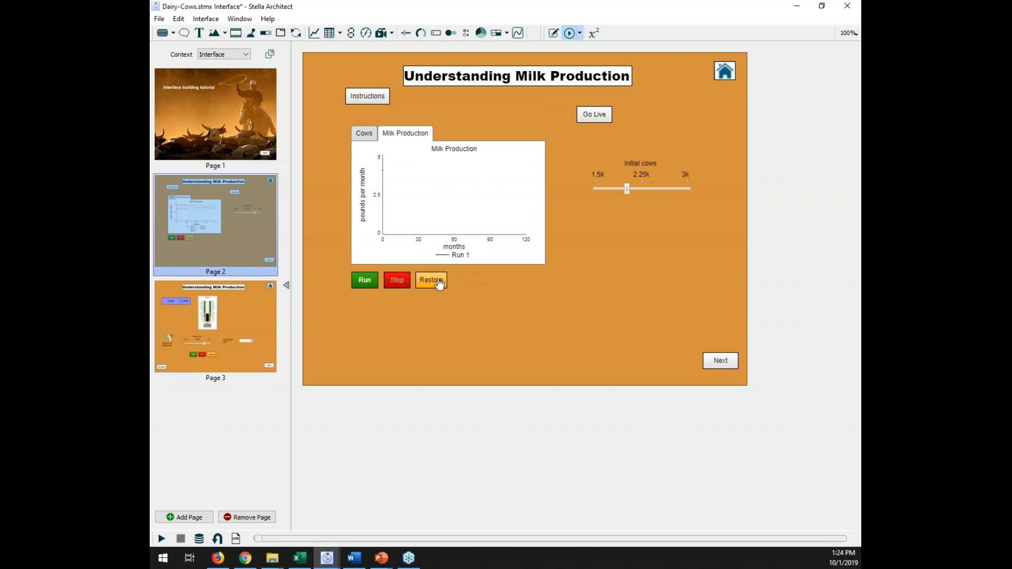
left_click(366, 281)
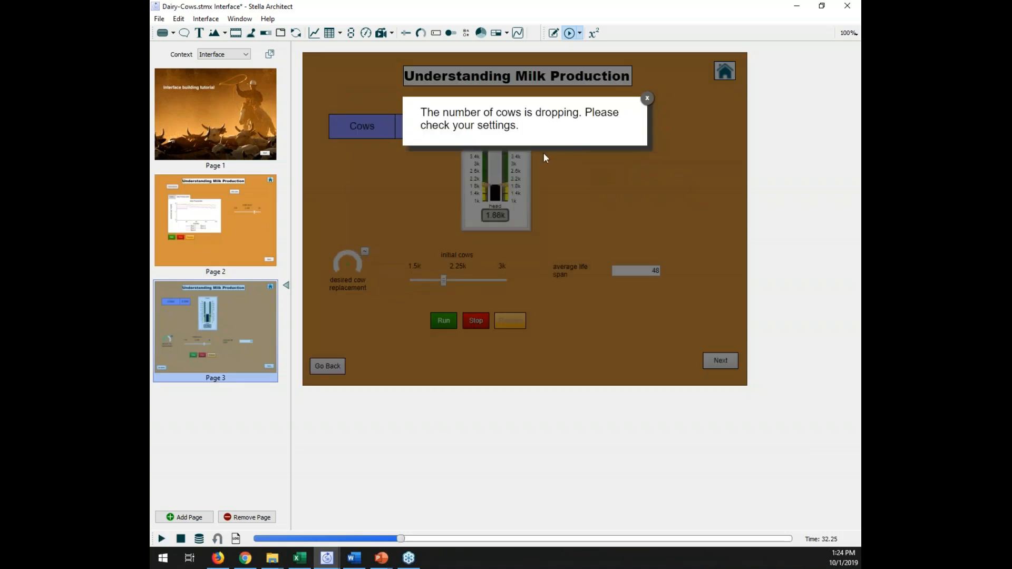
left_click(647, 100)
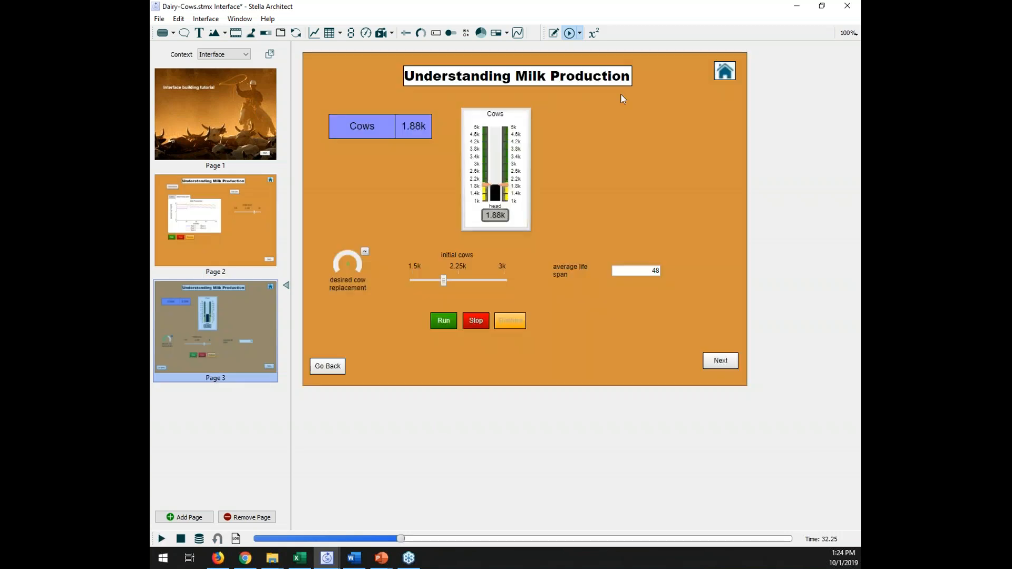
left_click(252, 233)
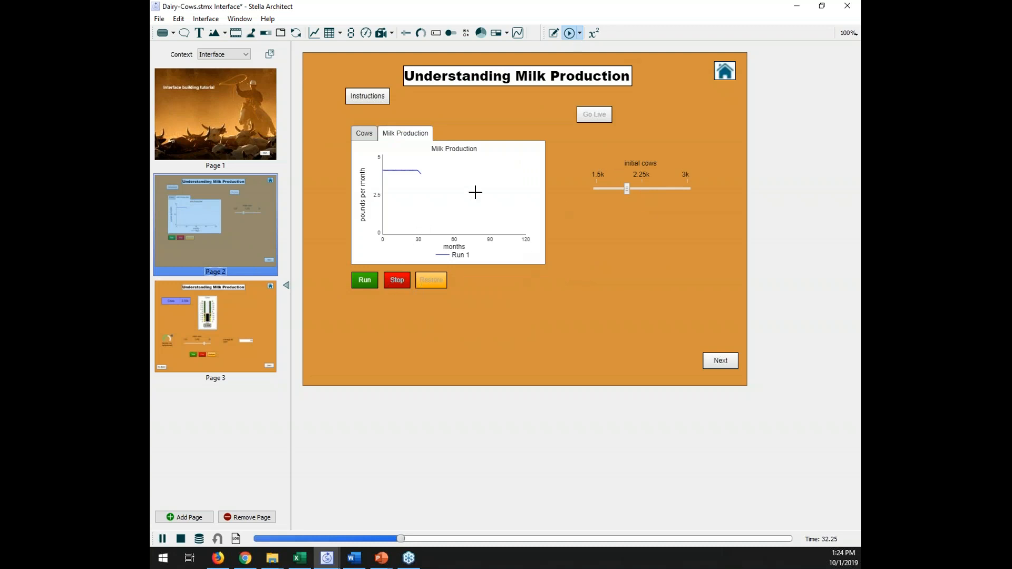
left_click(182, 539)
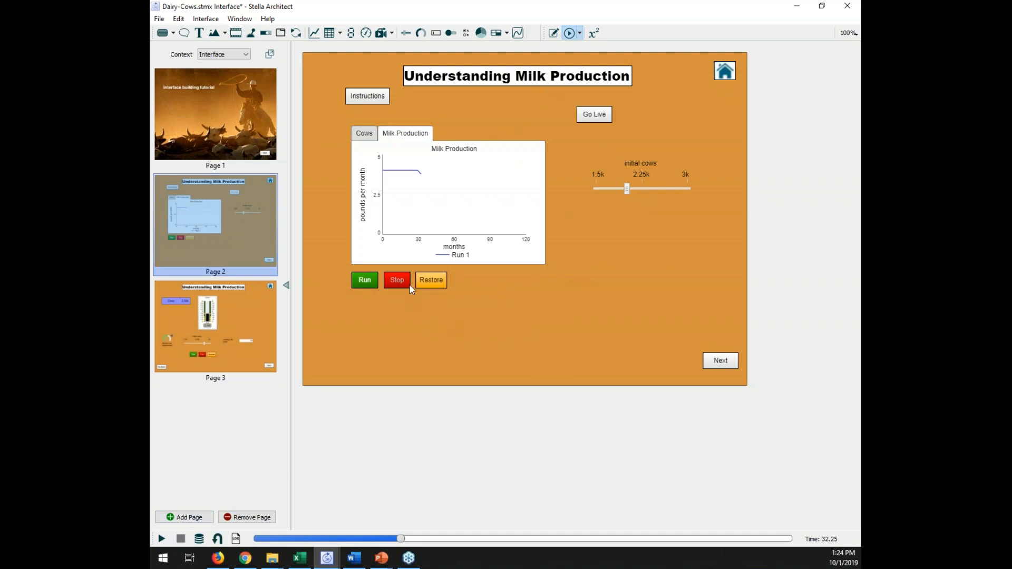
Start Stella Live from Page 2, lower the initial cows slider slightly, and show the Cows graph
left_click(595, 115)
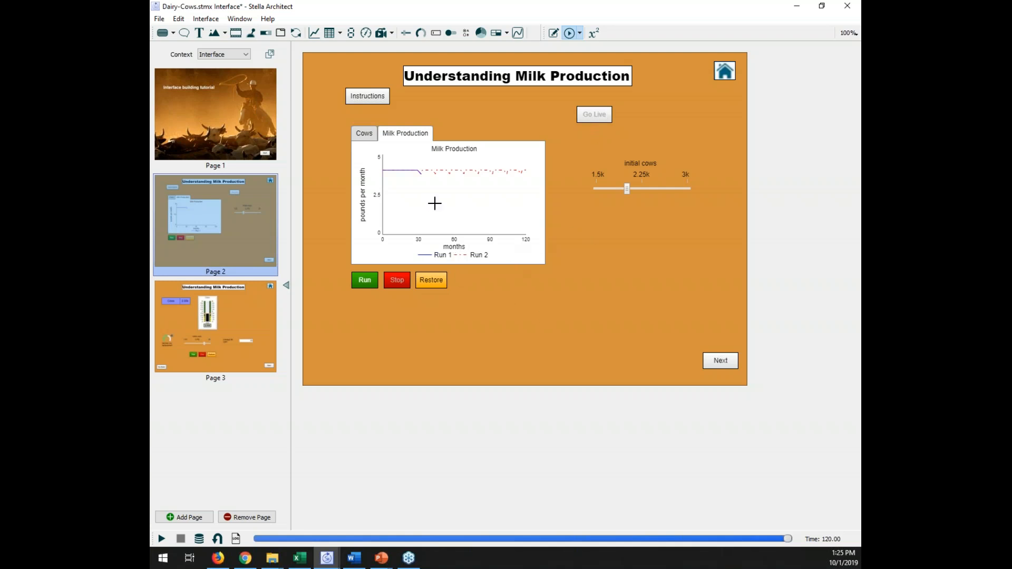
mouse_move(627, 194)
mouse_move(626, 194)
left_mouse_down()
mouse_move(667, 195)
mouse_move(605, 195)
mouse_move(663, 190)
mouse_move(607, 192)
mouse_move(632, 195)
mouse_move(623, 197)
left_mouse_up()
left_click(363, 134)
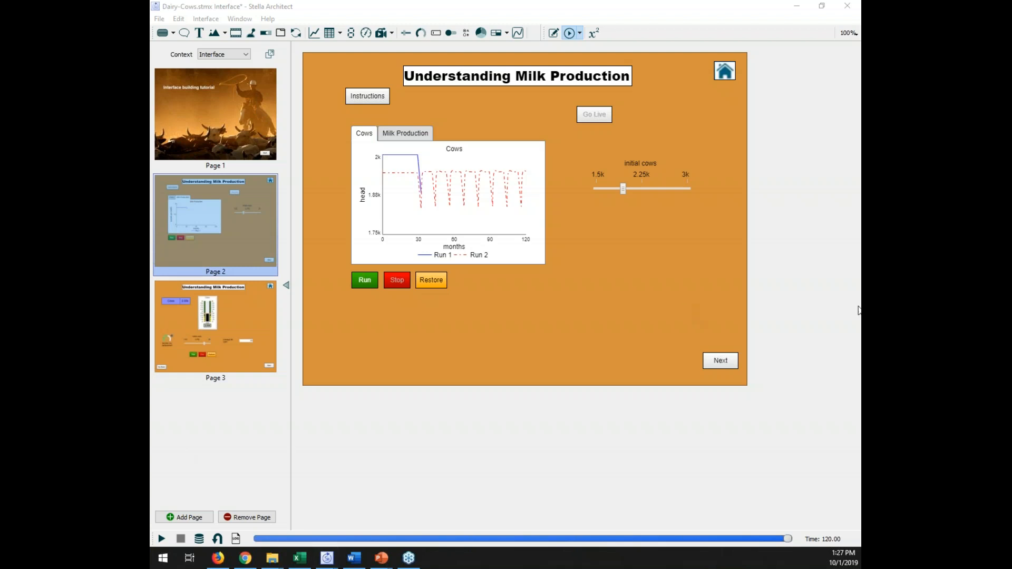
Switch to the running PowerPoint slide show and advance it to the Contact us slide
mouse_move(381, 558)
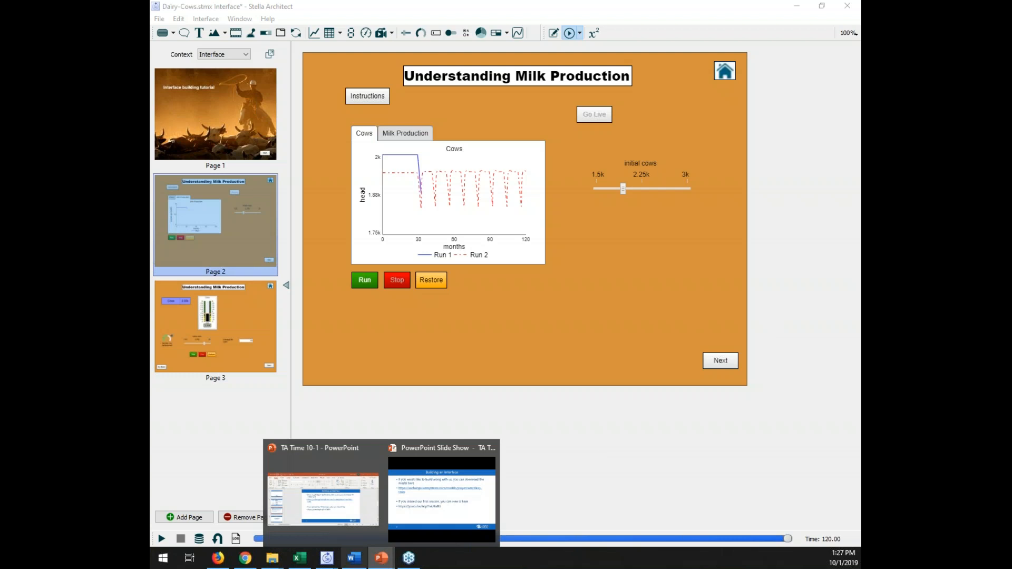
left_click(410, 507)
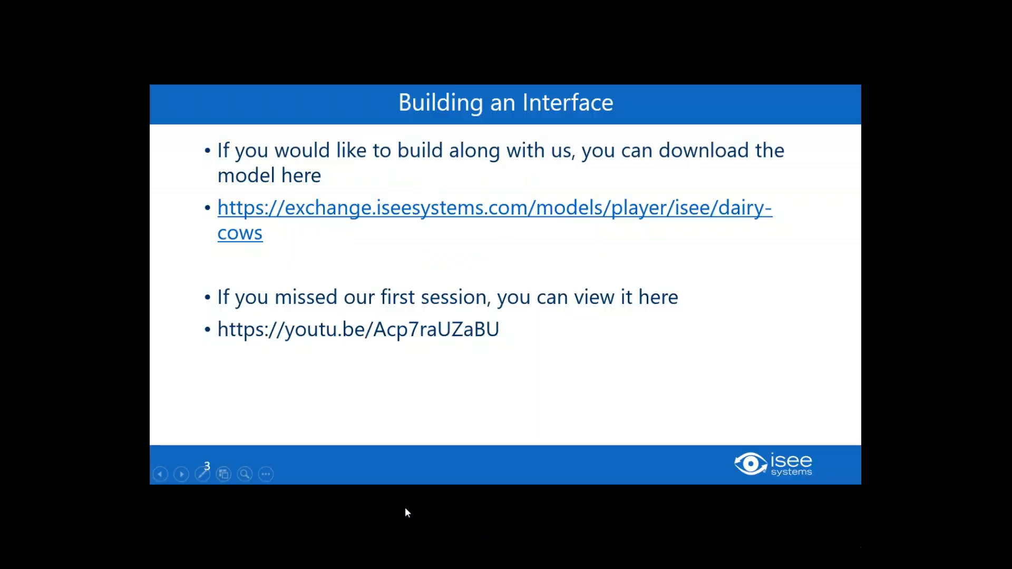
left_click(424, 397)
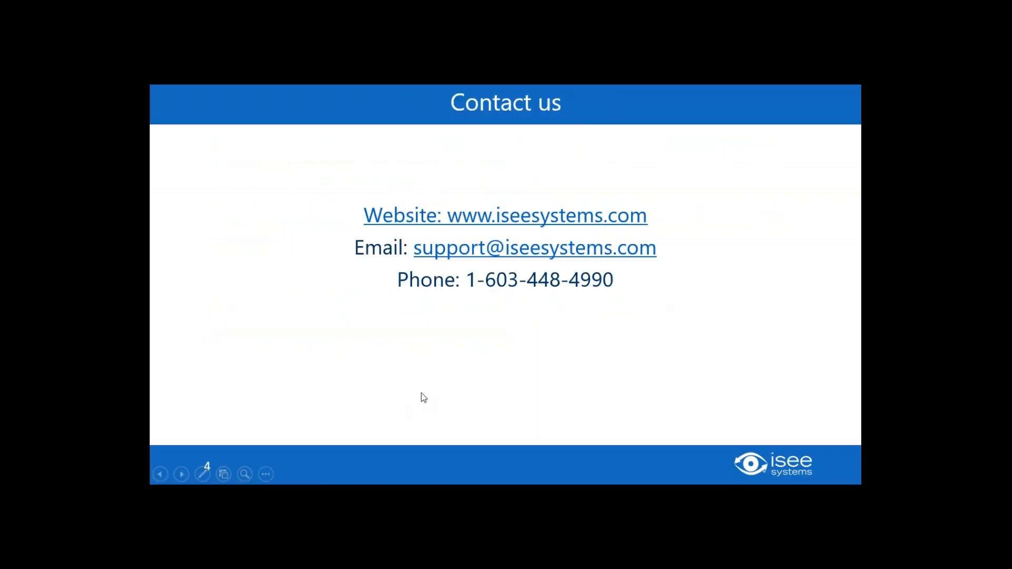